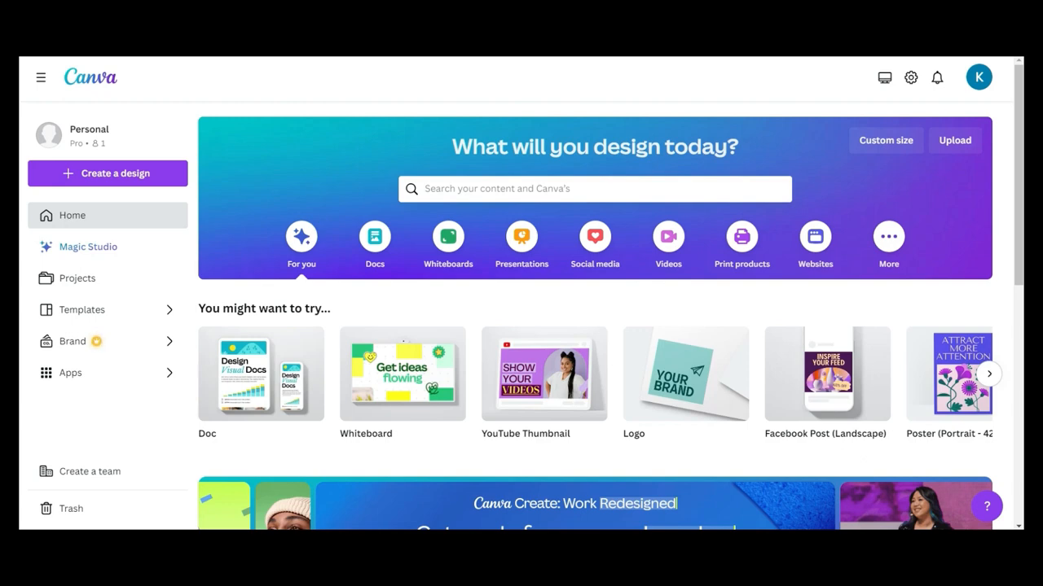
# Search for "youtube thumbnails" and look through the template results
pyautogui.click(661, 195)
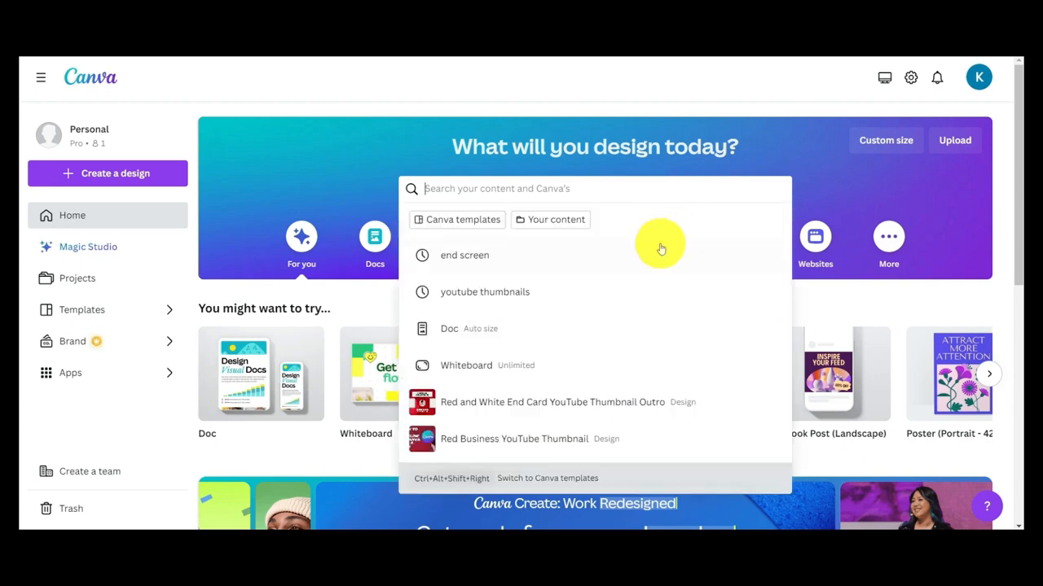
pyautogui.click(651, 291)
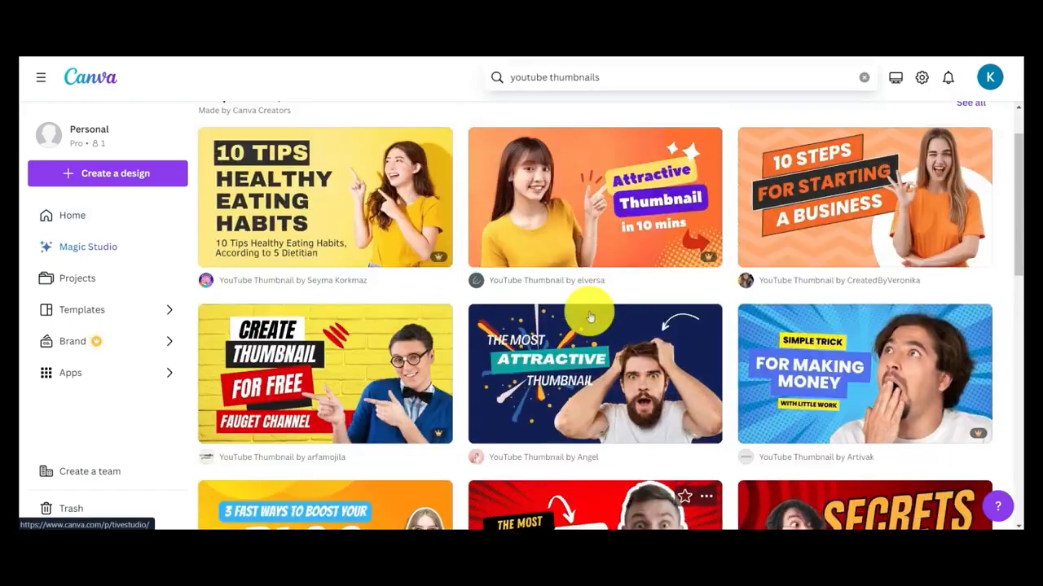
pyautogui.scroll(-3, 585, 299)
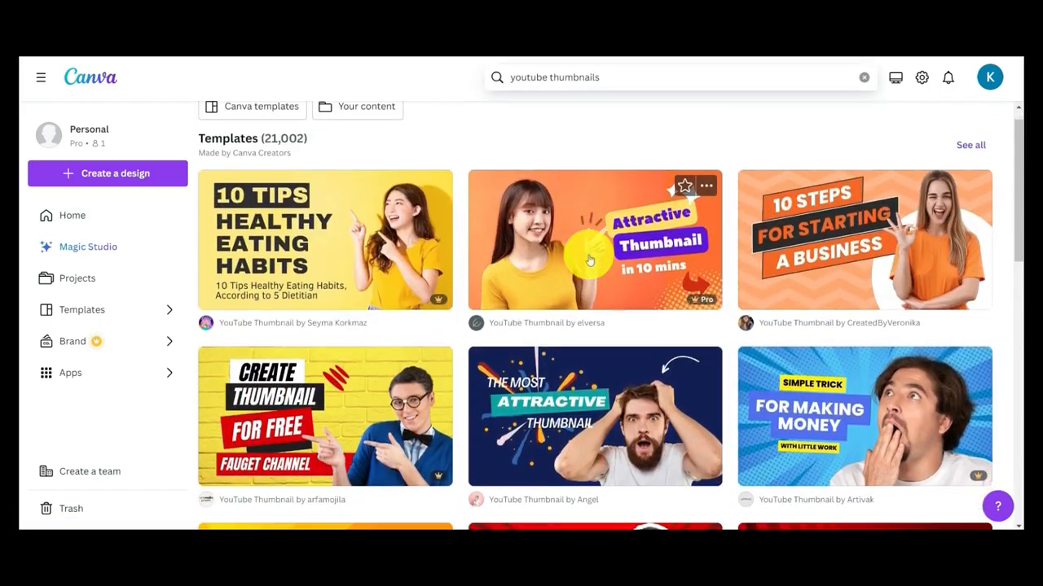
pyautogui.scroll(3, 588, 261)
pyautogui.scroll(-5, 587, 236)
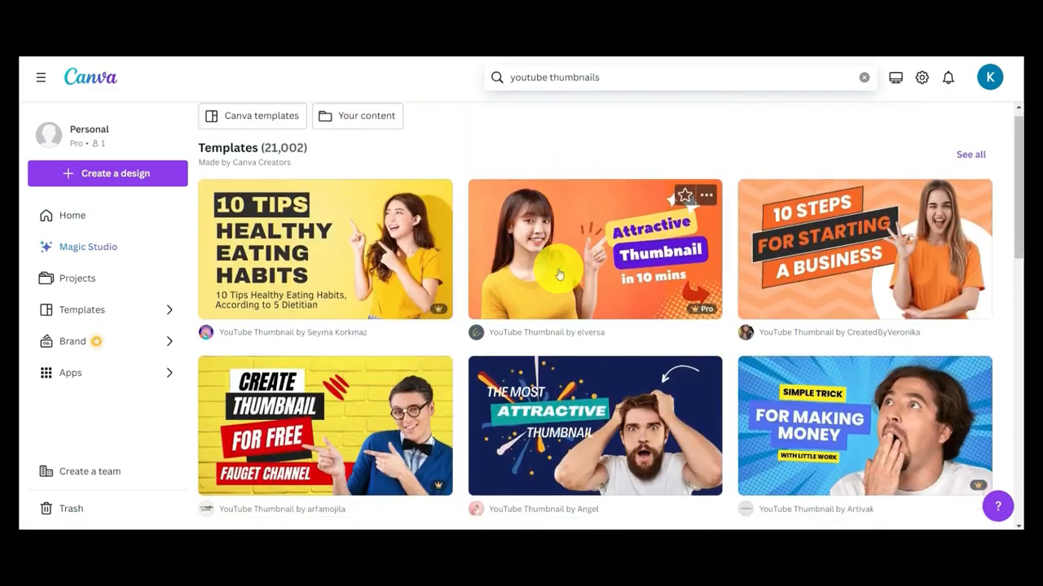
pyautogui.scroll(-2, 568, 310)
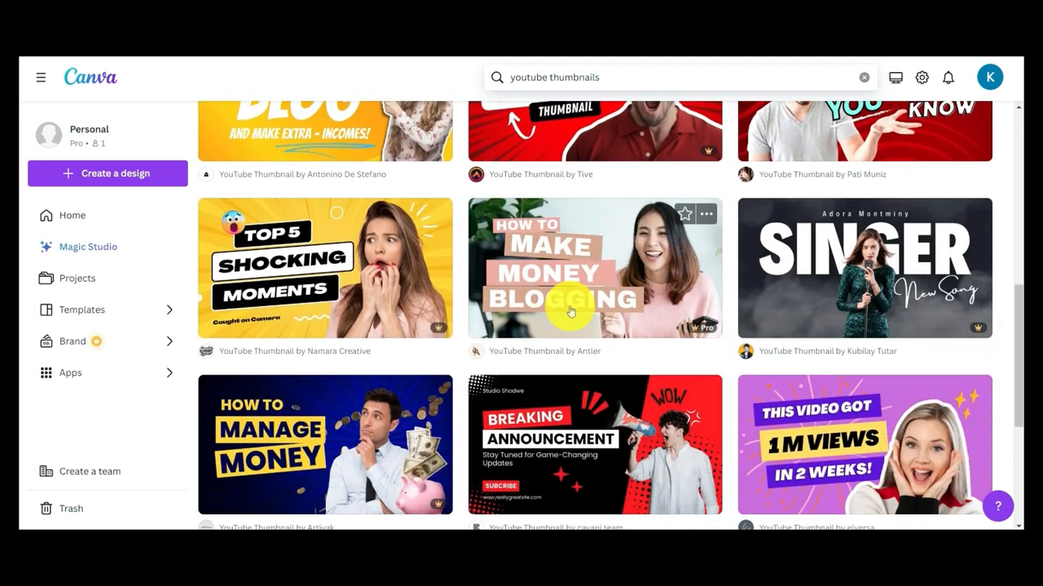
pyautogui.click(594, 497)
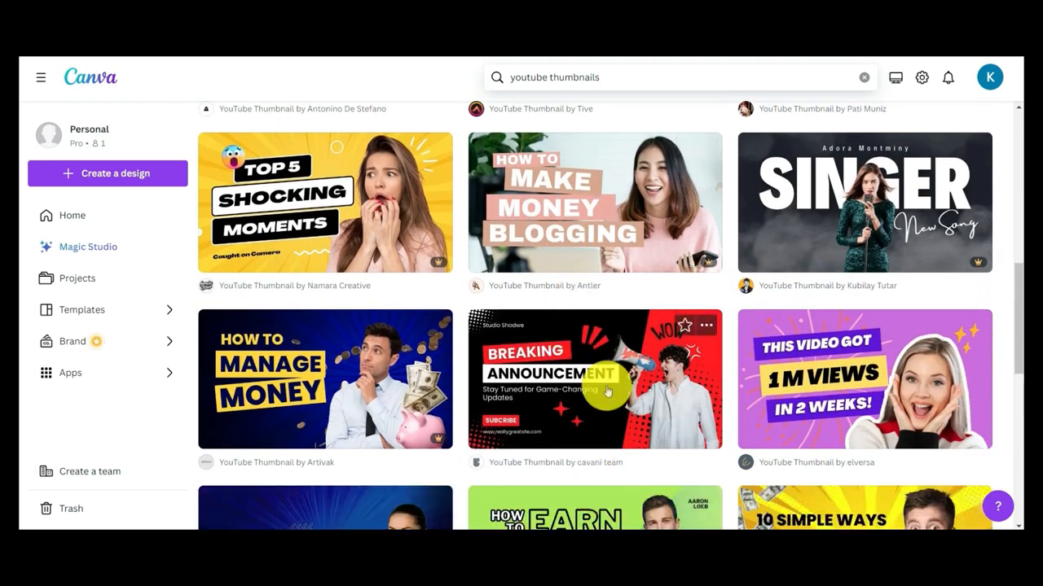
pyautogui.scroll(-4, 605, 383)
pyautogui.scroll(-1, 605, 364)
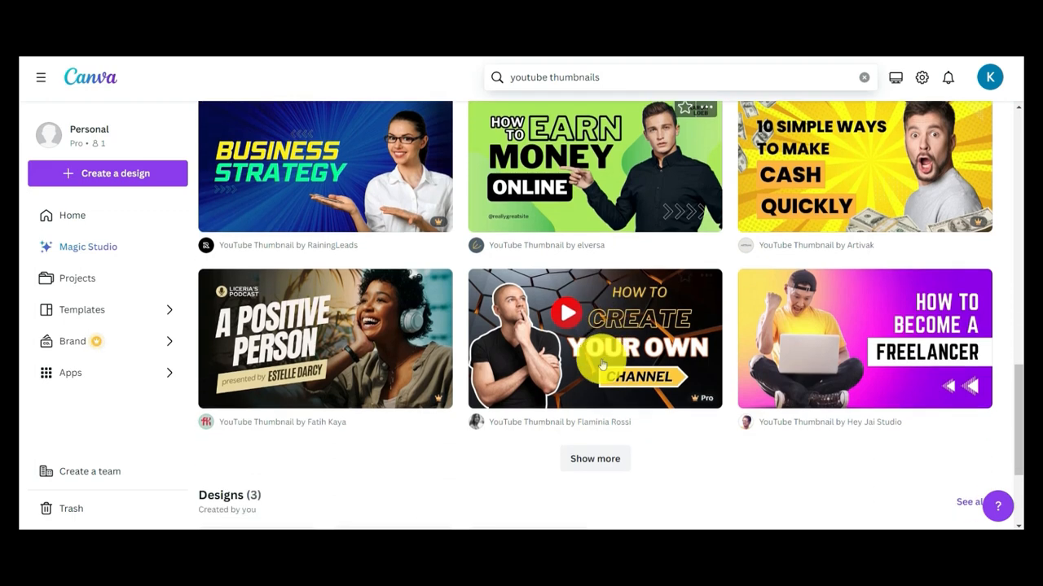
# Load more results and start customizing the Colorful Freelancer YouTube Thumbnail template
pyautogui.click(596, 459)
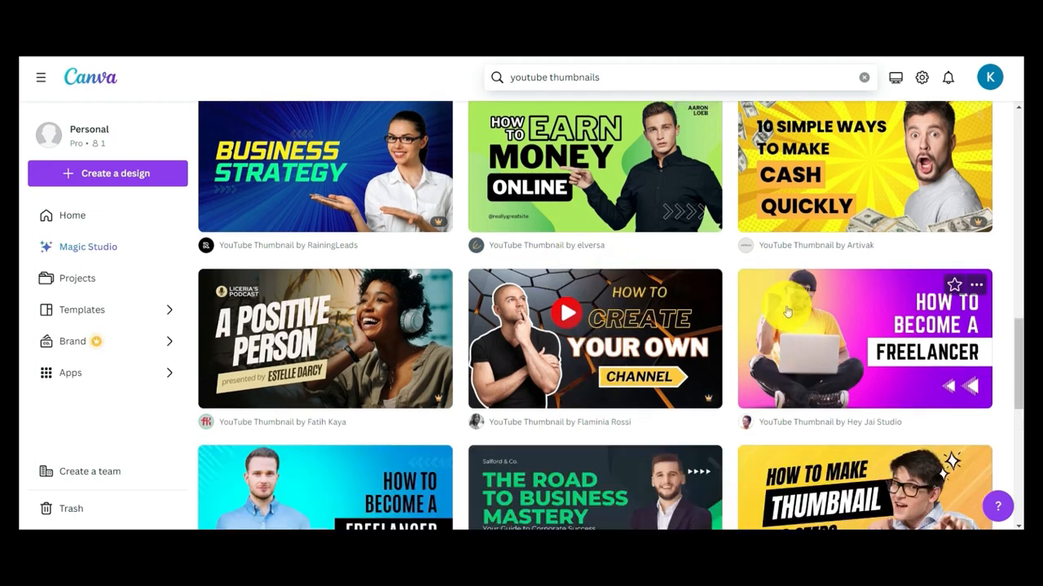
pyautogui.click(874, 346)
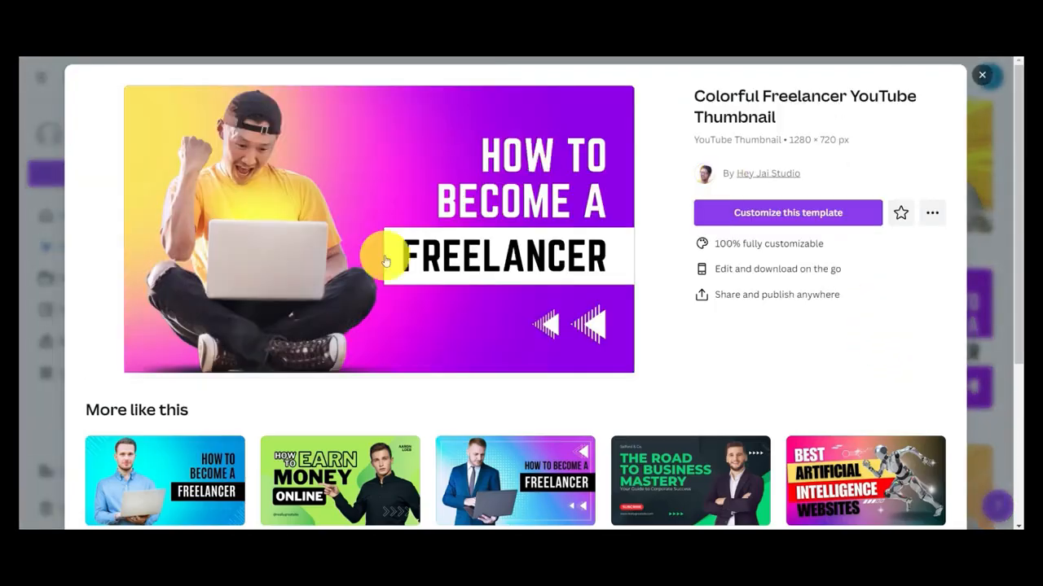
pyautogui.click(752, 215)
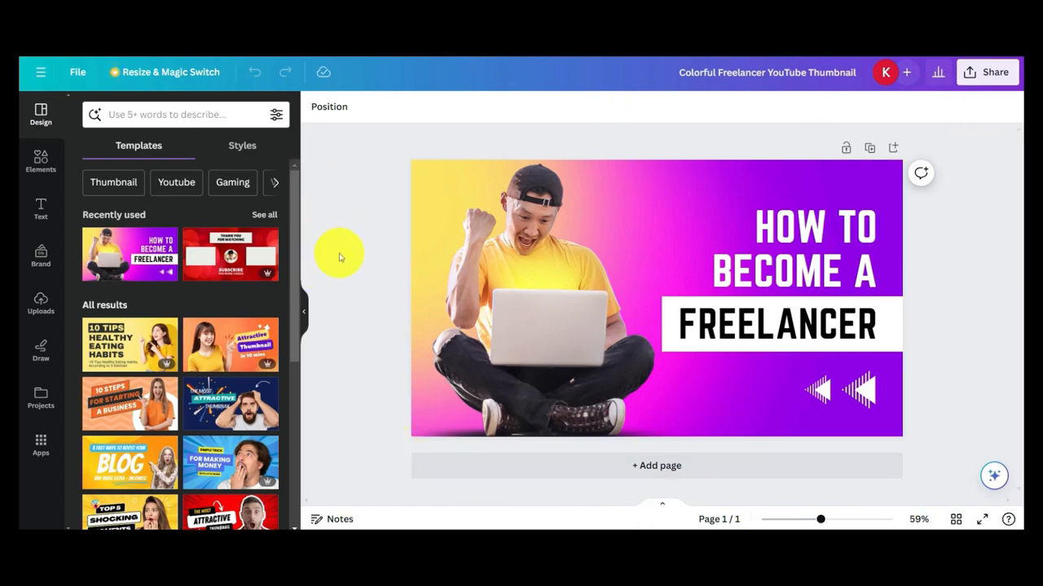
# Replace the "HOW TO BECOME A" heading with "HOW TO MAKE YOUTUBE THUMNBNAILS USING CANVA"
pyautogui.click(802, 269)
pyautogui.click(802, 267)
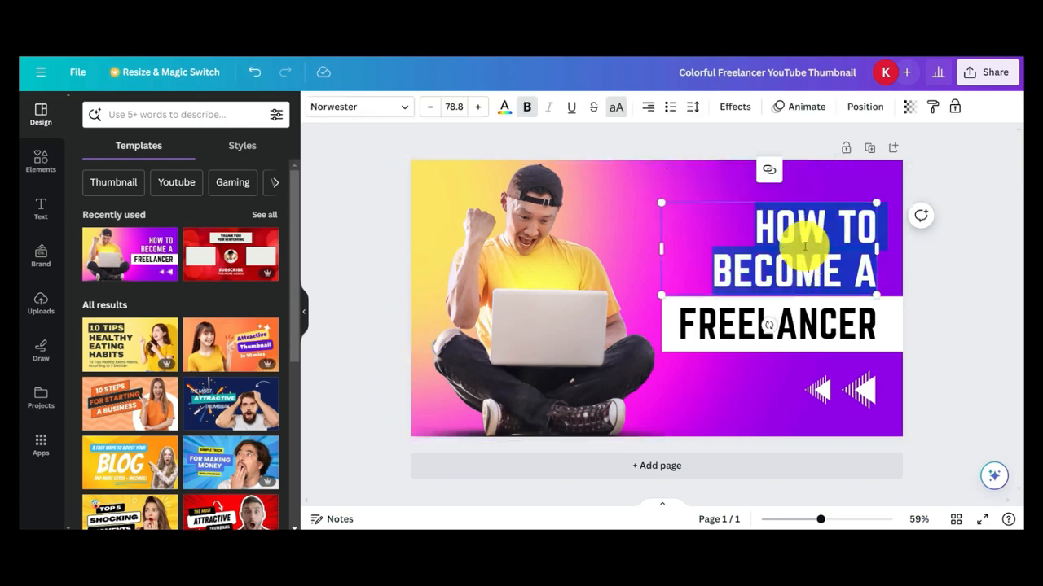
pyautogui.press('BackSpace')
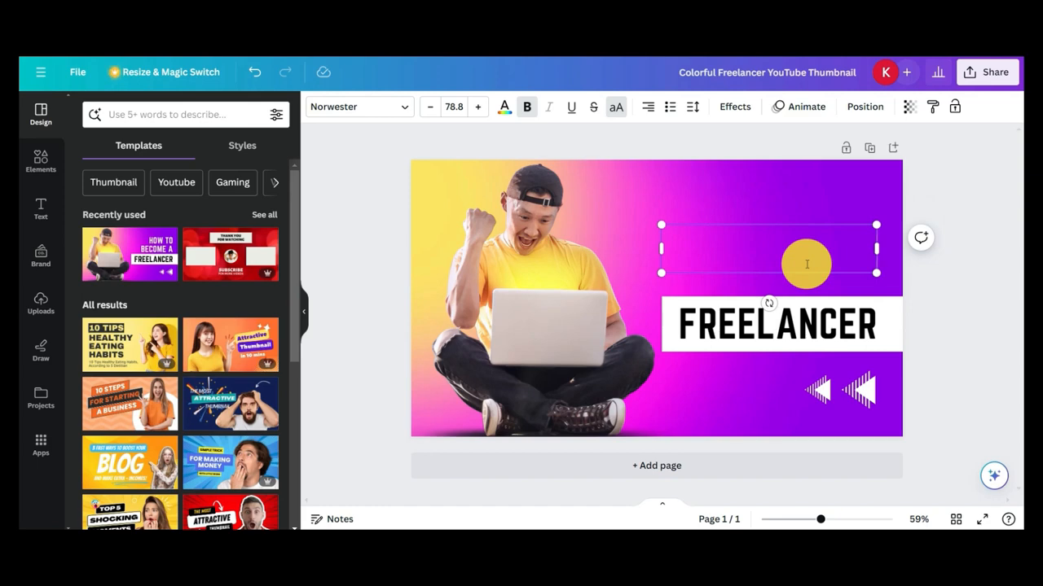
pyautogui.write('HOW')
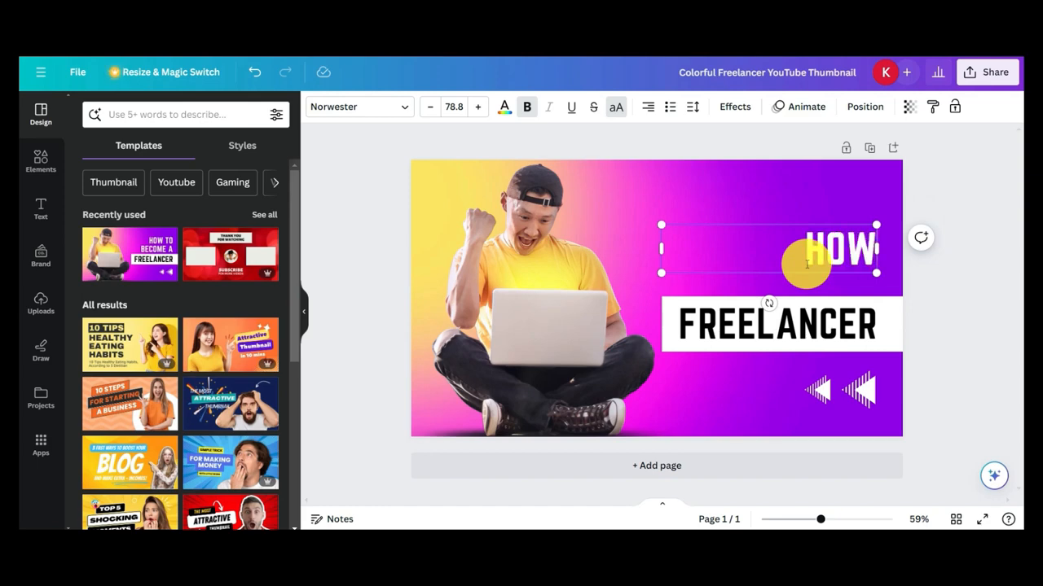
pyautogui.write(' T')
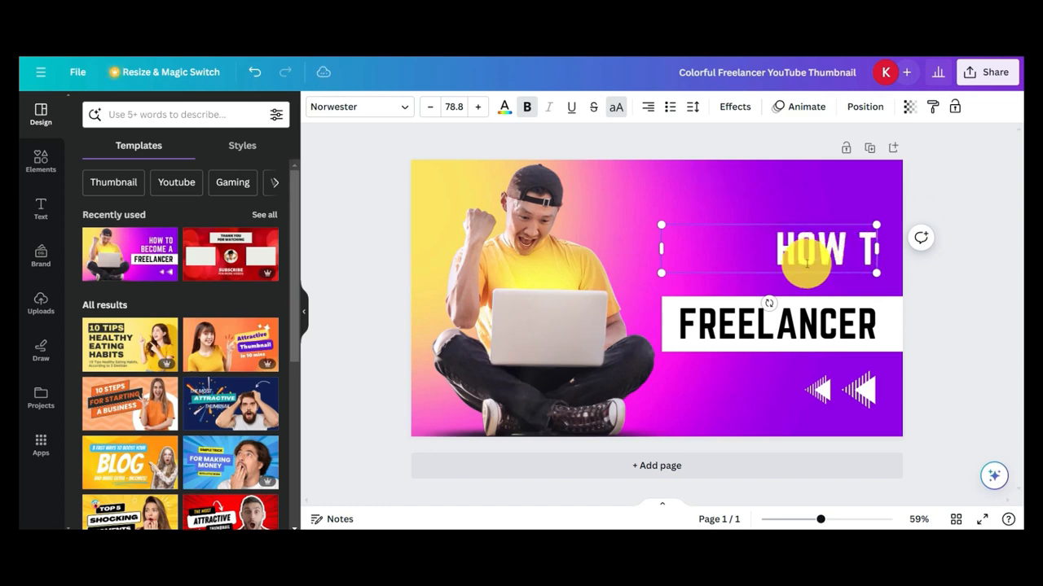
pyautogui.write('O MAKE')
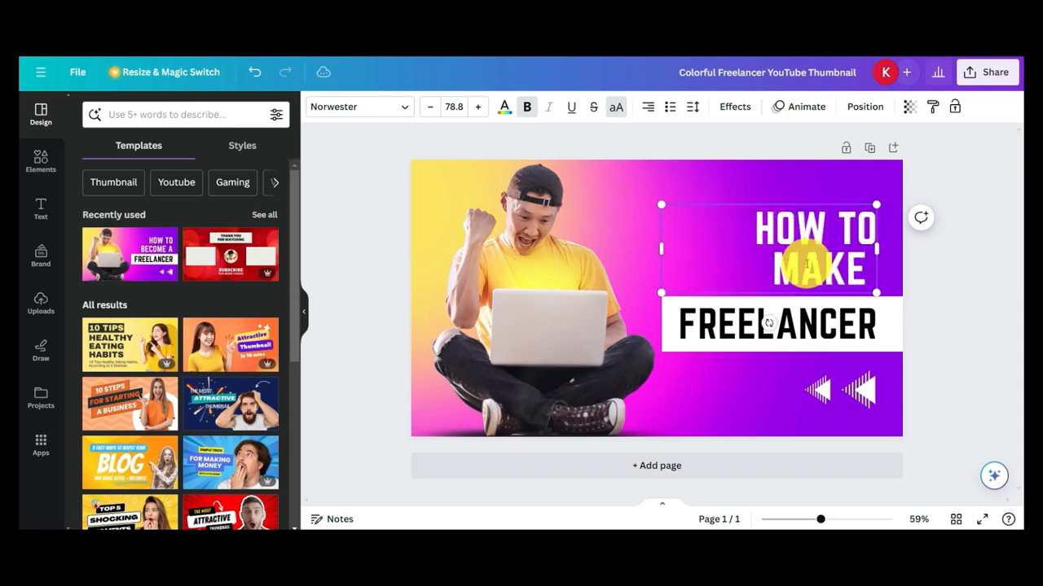
pyautogui.write(' YOUTU')
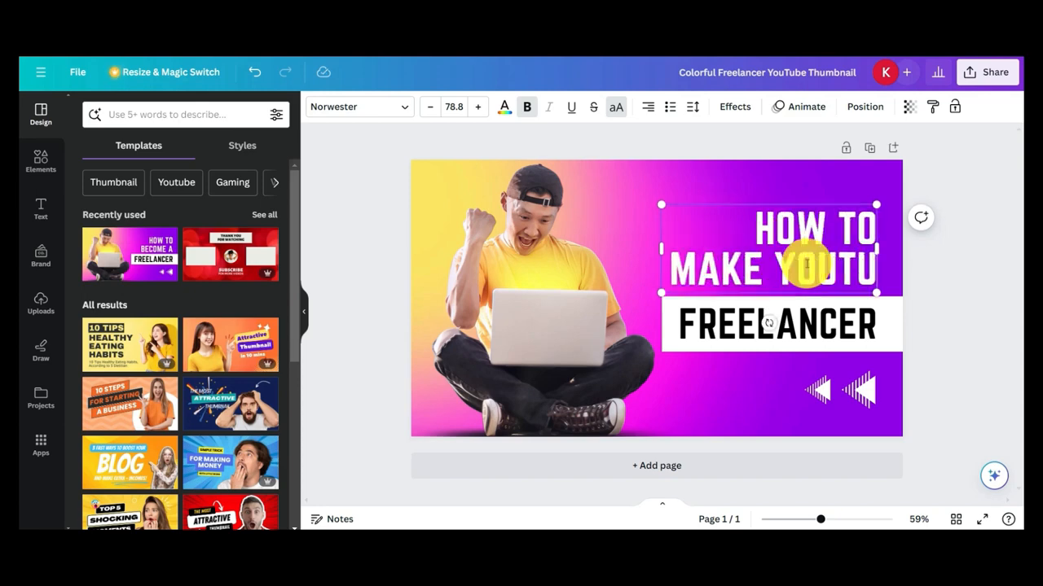
pyautogui.write('BE THUMBNAIL')
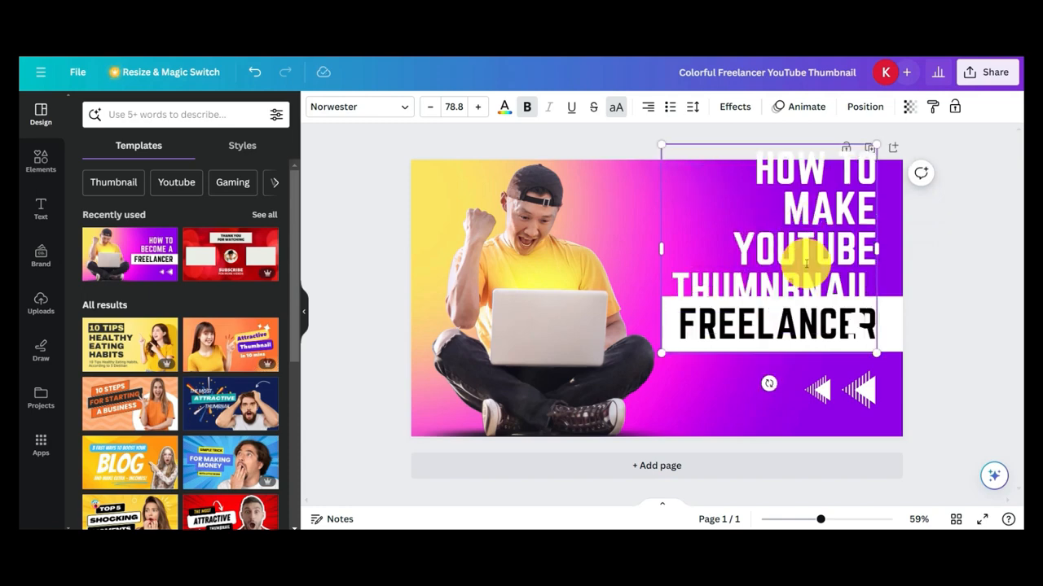
pyautogui.write('S USING CANV')
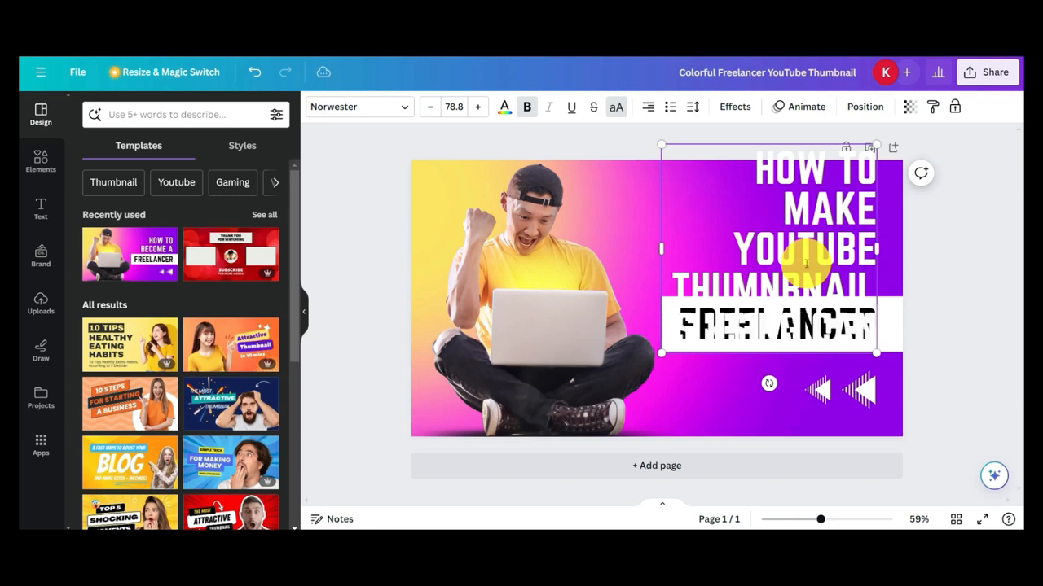
pyautogui.write('A')
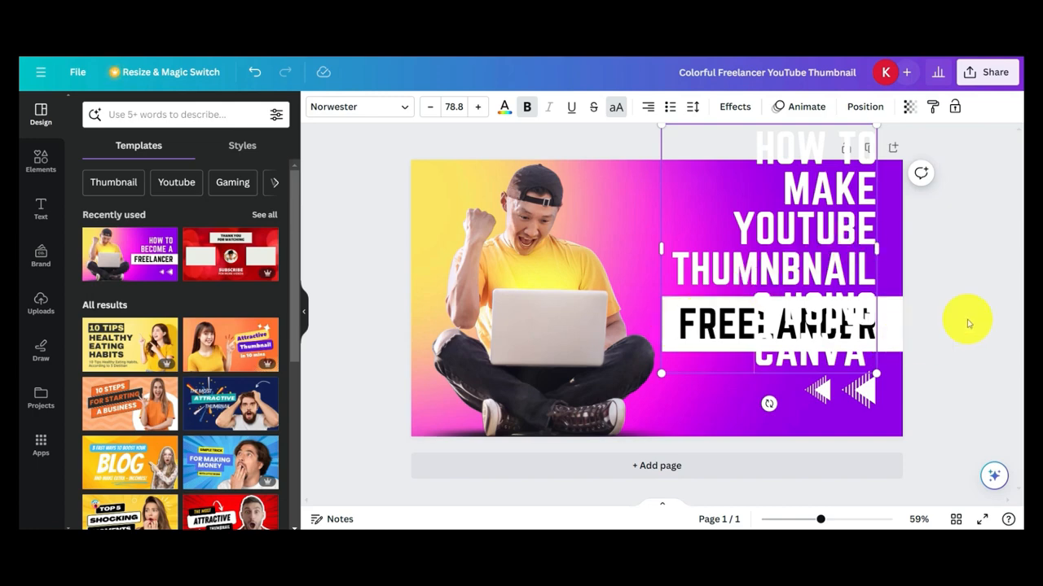
# Delete the white bar, the FREELANCER text and both arrow graphics from the thumbnail
pyautogui.click(929, 326)
pyautogui.click(895, 329)
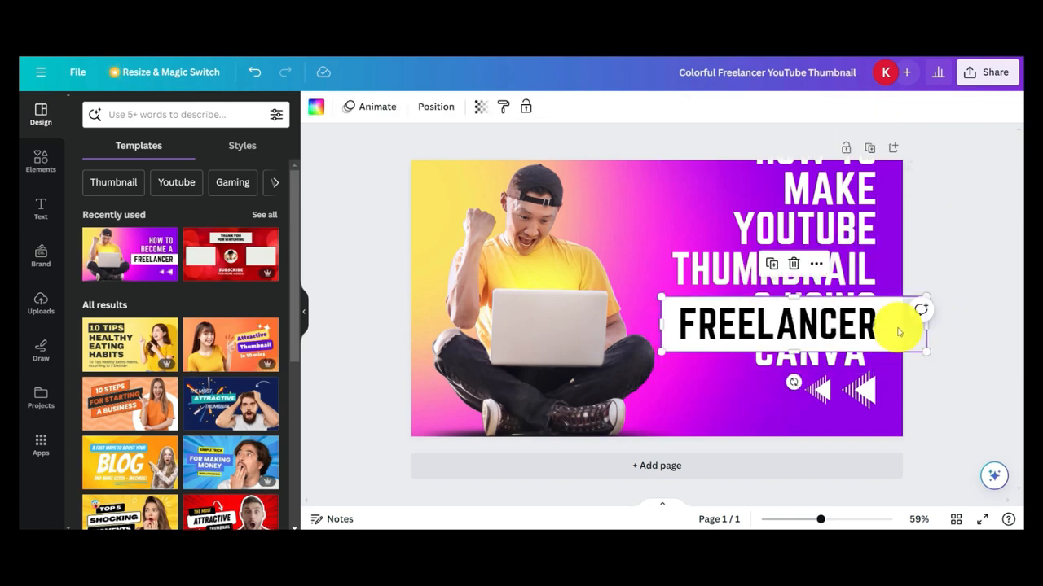
pyautogui.click(794, 265)
pyautogui.click(859, 318)
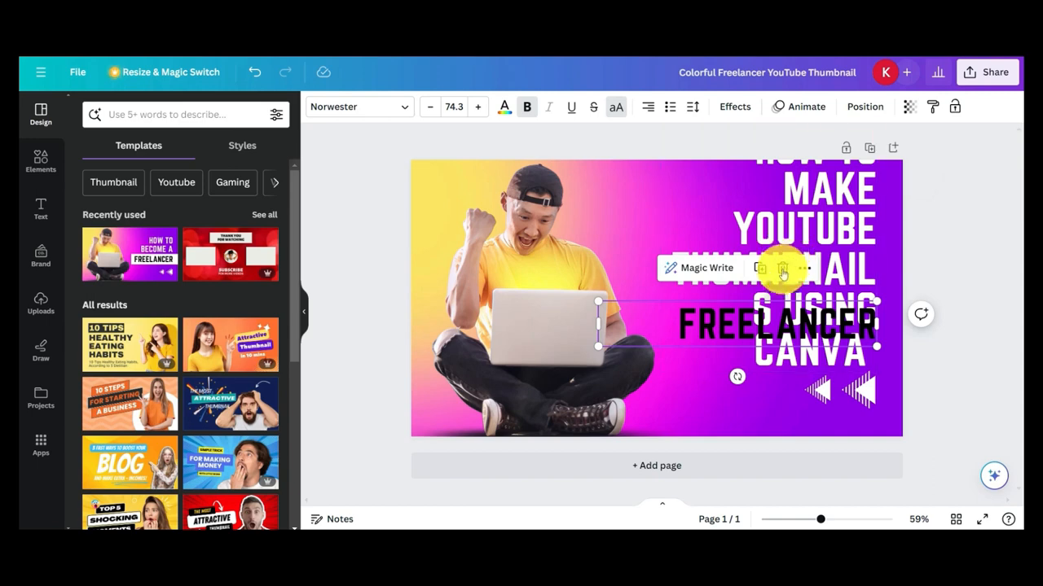
pyautogui.click(782, 264)
pyautogui.click(817, 392)
pyautogui.click(843, 343)
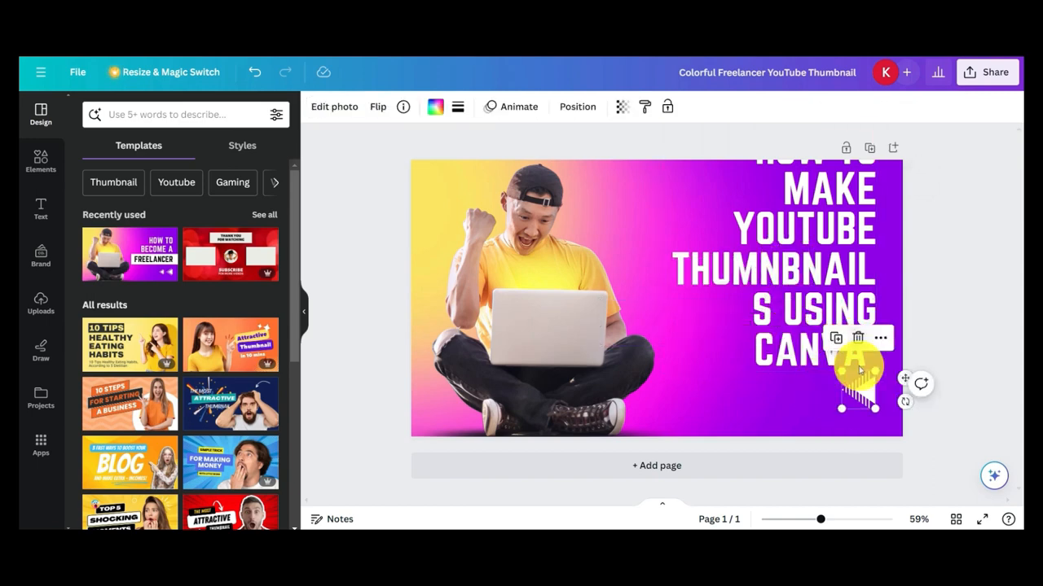
pyautogui.click(857, 337)
# Widen the heading's text box to about 621 so it wraps onto four lines, and position it beside the man at mid-height
pyautogui.moveTo(826, 268); pyautogui.dragTo(837, 320)
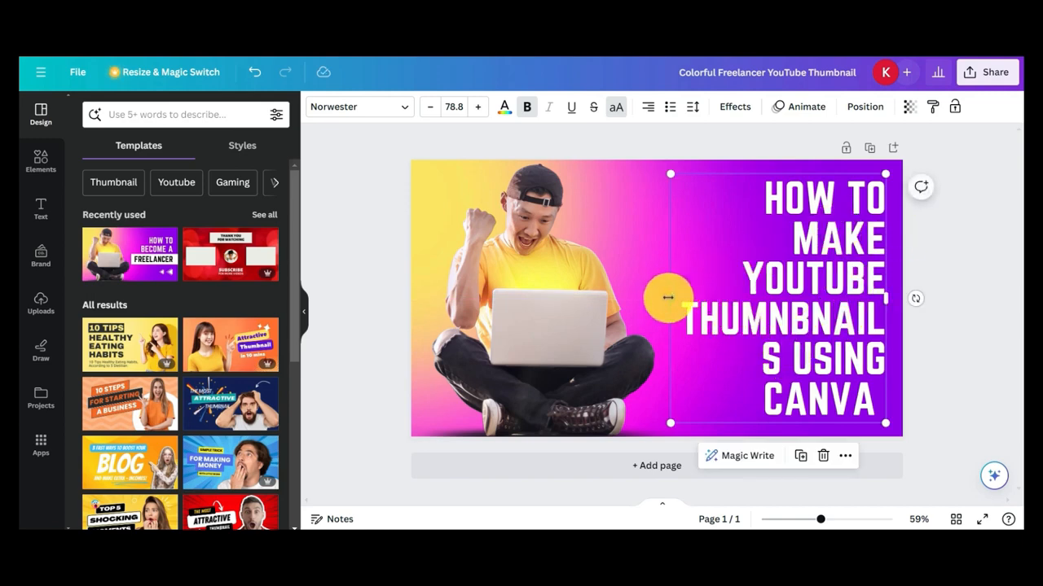
pyautogui.moveTo(668, 298); pyautogui.dragTo(645, 306)
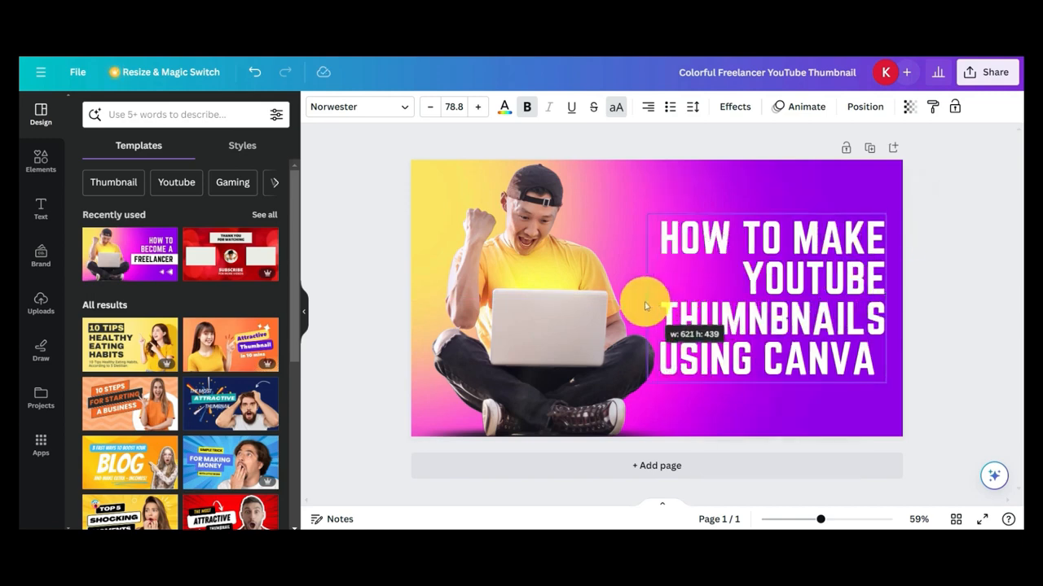
pyautogui.click(966, 349)
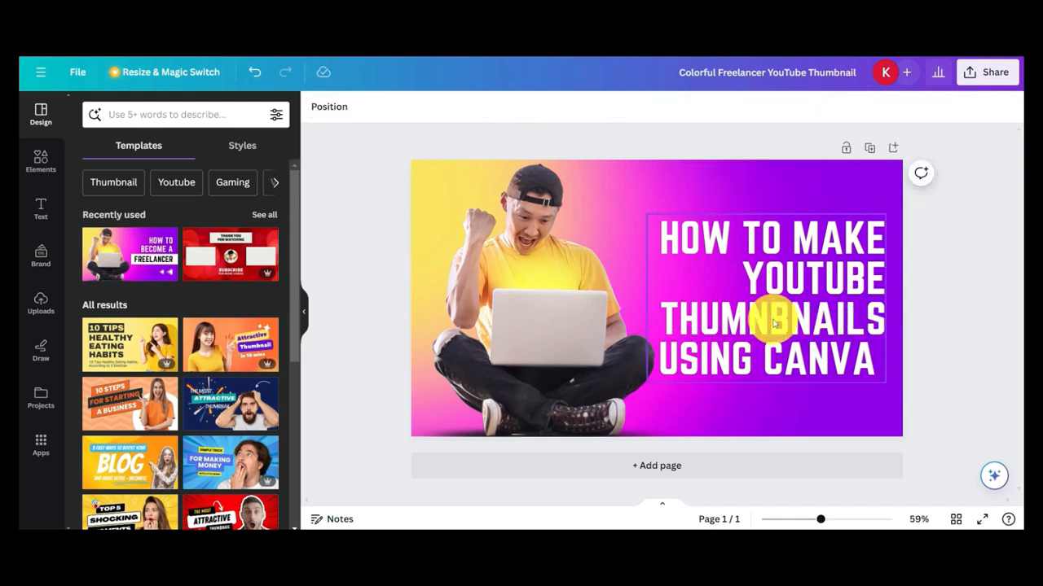
pyautogui.moveTo(768, 318); pyautogui.dragTo(781, 319)
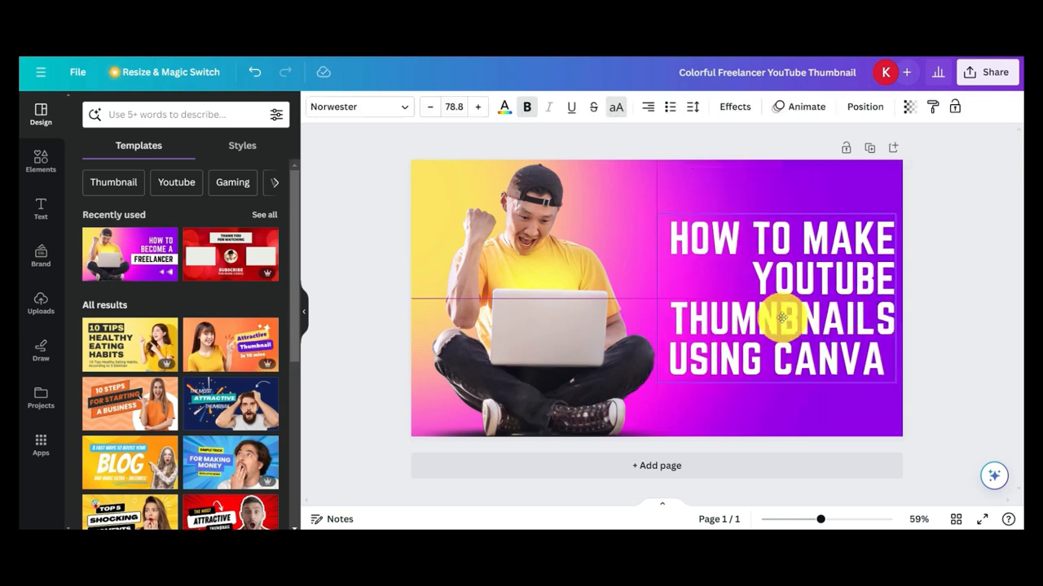
pyautogui.moveTo(781, 318); pyautogui.dragTo(780, 318)
# Replace the background image with a solid color, trying dark and beige photo colors, coral red and finally pink
pyautogui.click(570, 312)
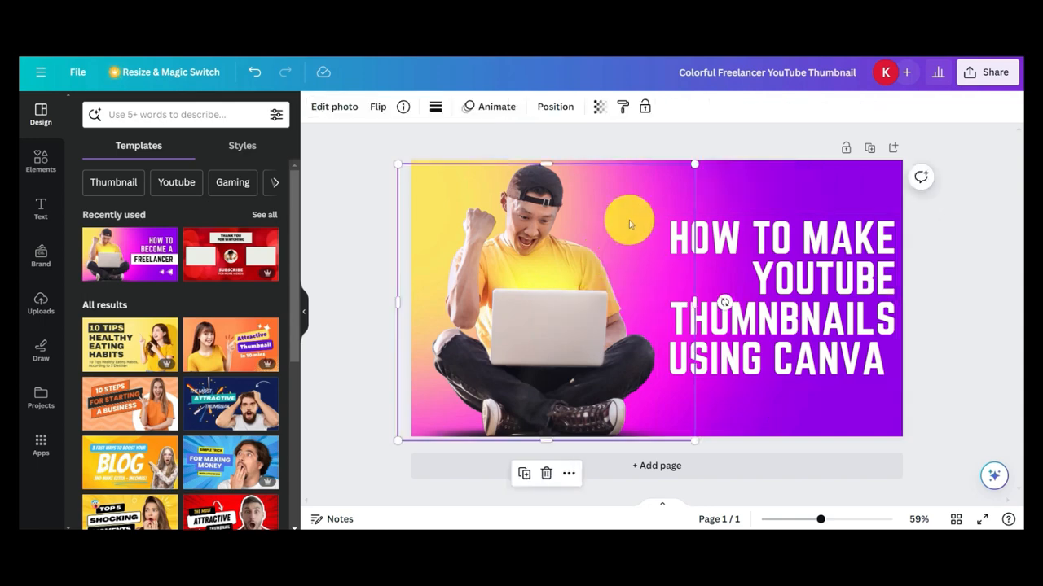
pyautogui.click(834, 198)
pyautogui.click(437, 108)
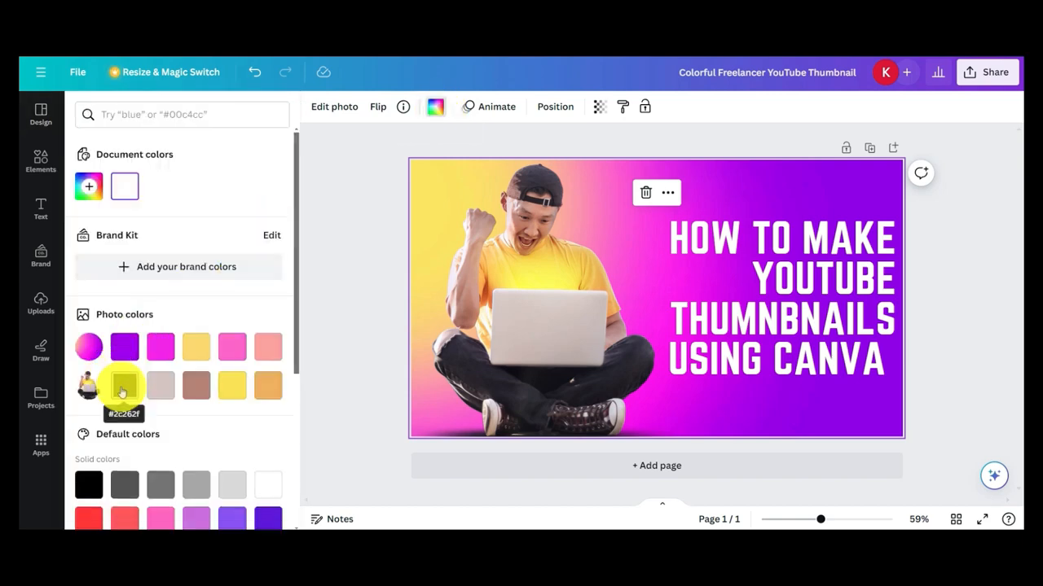
pyautogui.click(120, 392)
pyautogui.click(161, 352)
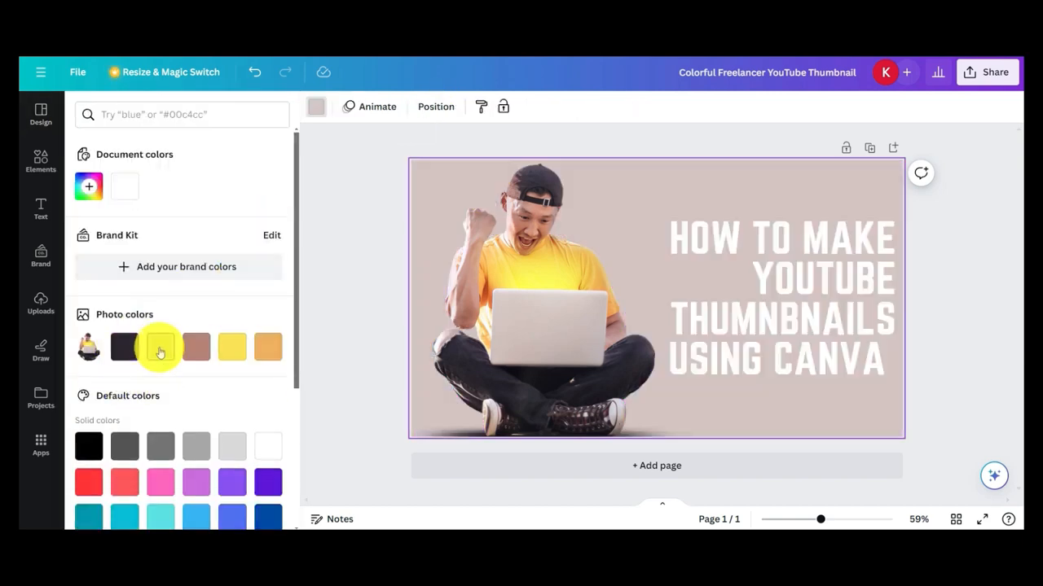
pyautogui.click(126, 482)
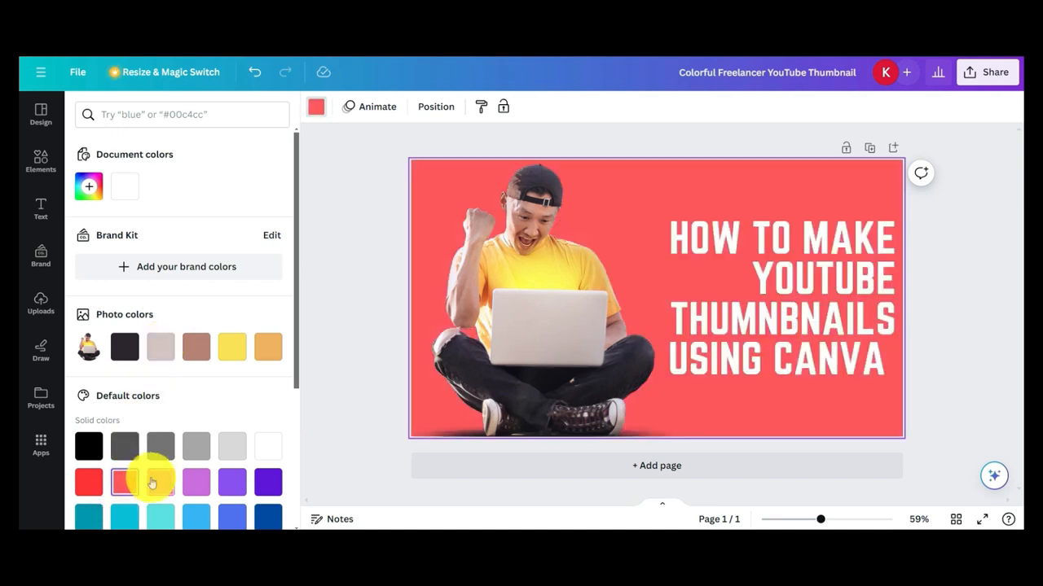
pyautogui.click(153, 482)
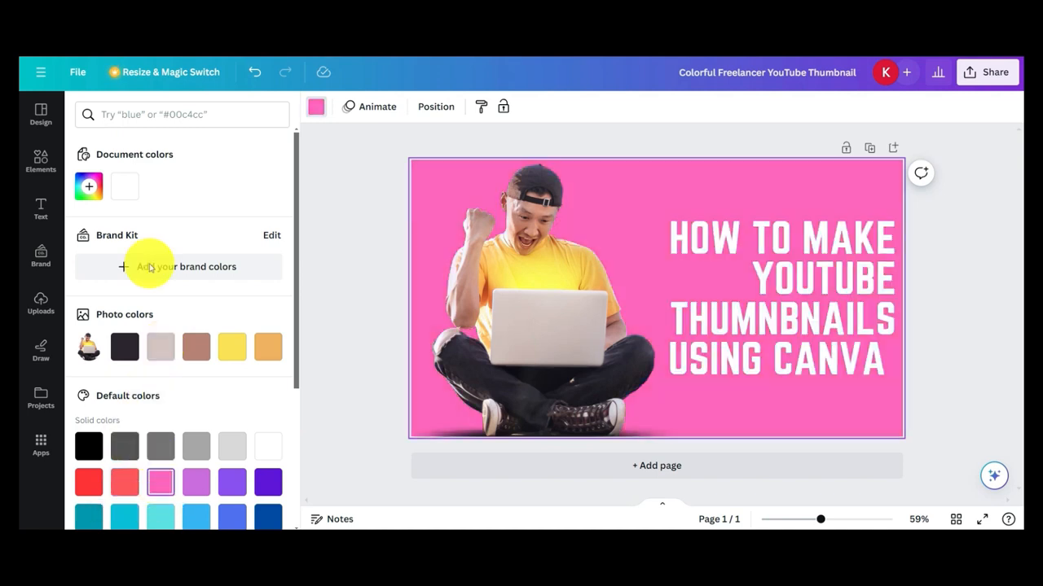
# Mix a custom dark gray #665E63 as the background color
pyautogui.click(89, 187)
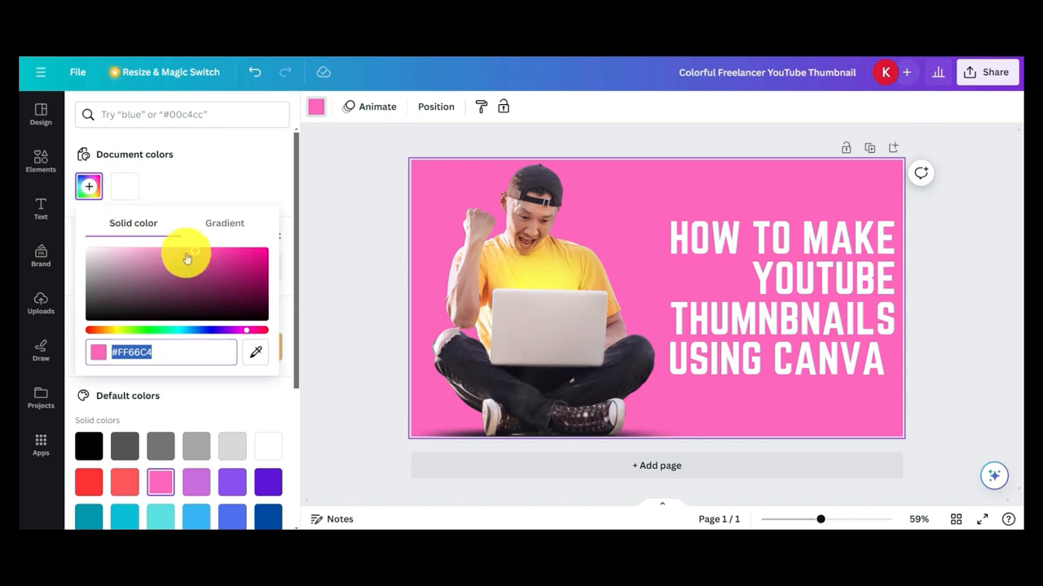
pyautogui.moveTo(186, 256); pyautogui.dragTo(101, 292)
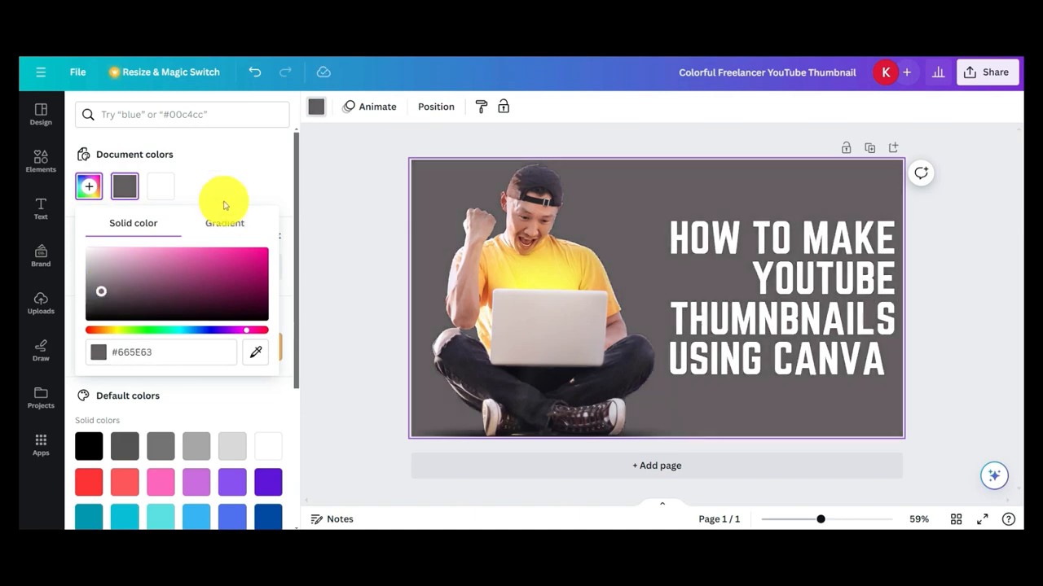
pyautogui.click(239, 179)
# Apply the default blue-to-pink gradient to the thumbnail background
pyautogui.scroll(-3, 242, 255)
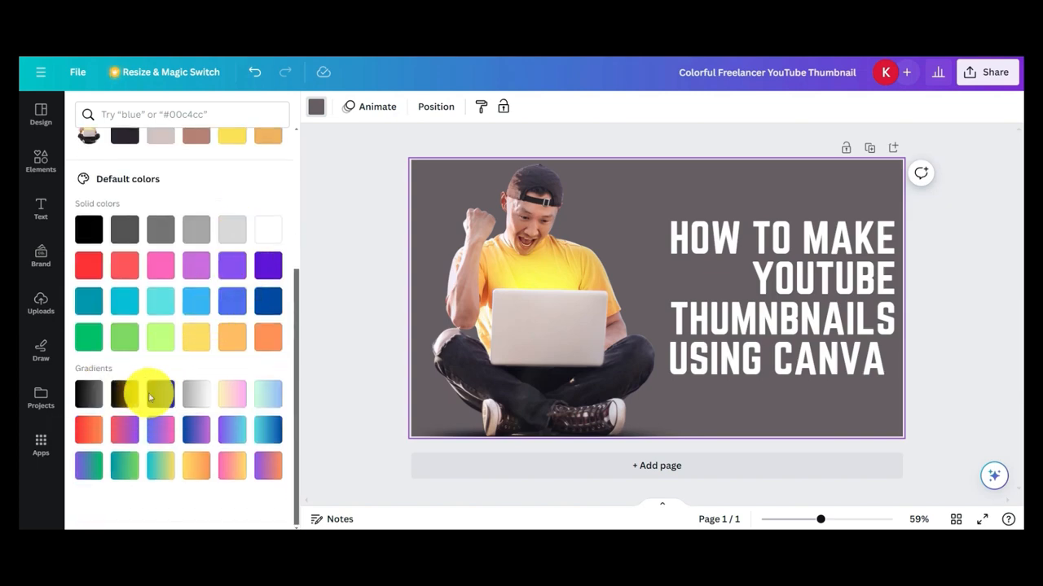
pyautogui.click(159, 431)
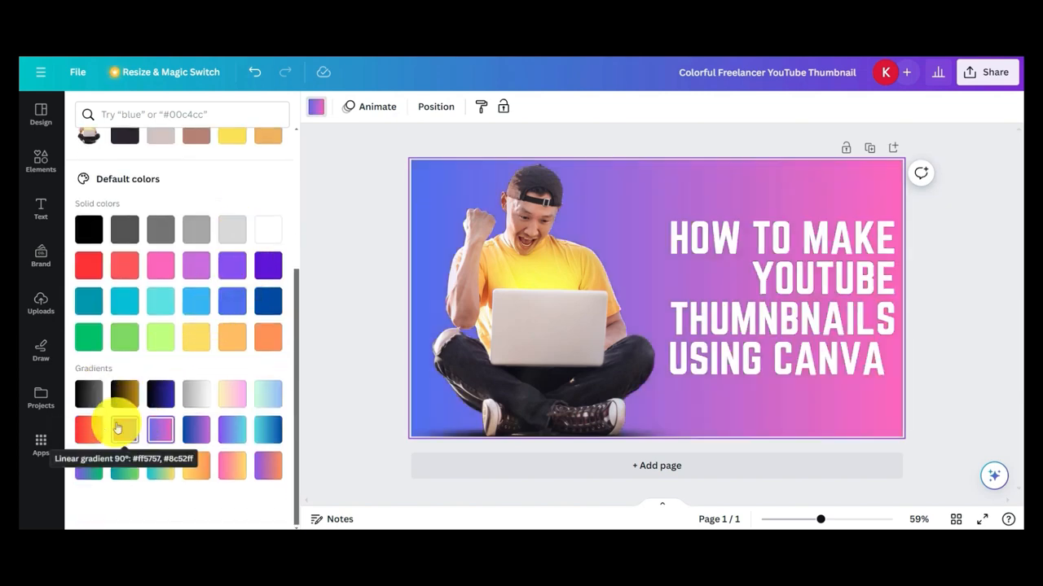
# Try red-to-purple, gray-to-white, yellow-to-pink and blue-to-pink default gradients on the thumbnail background
pyautogui.click(122, 430)
pyautogui.click(196, 397)
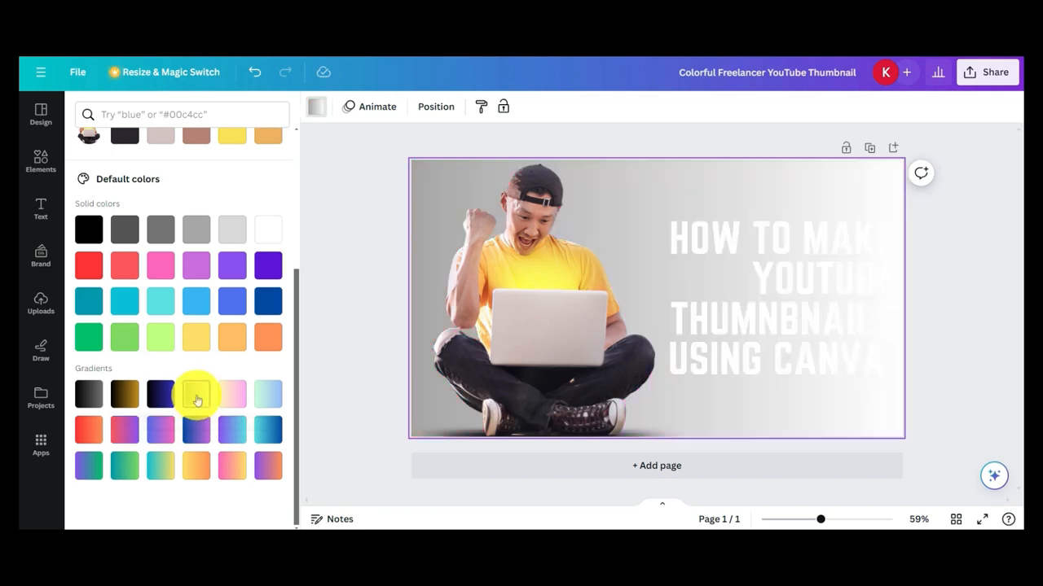
pyautogui.click(232, 396)
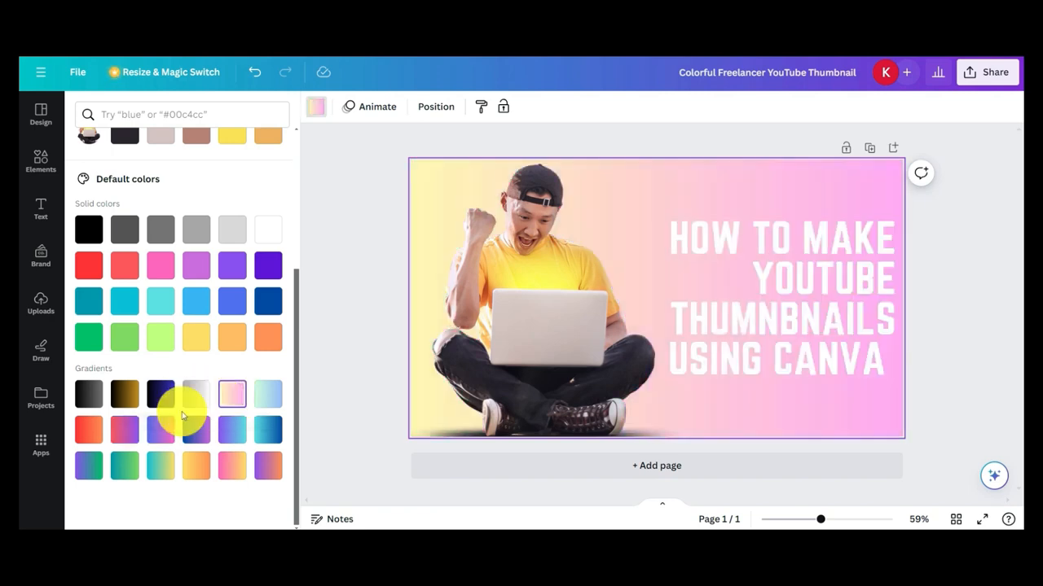
pyautogui.click(122, 429)
pyautogui.click(152, 430)
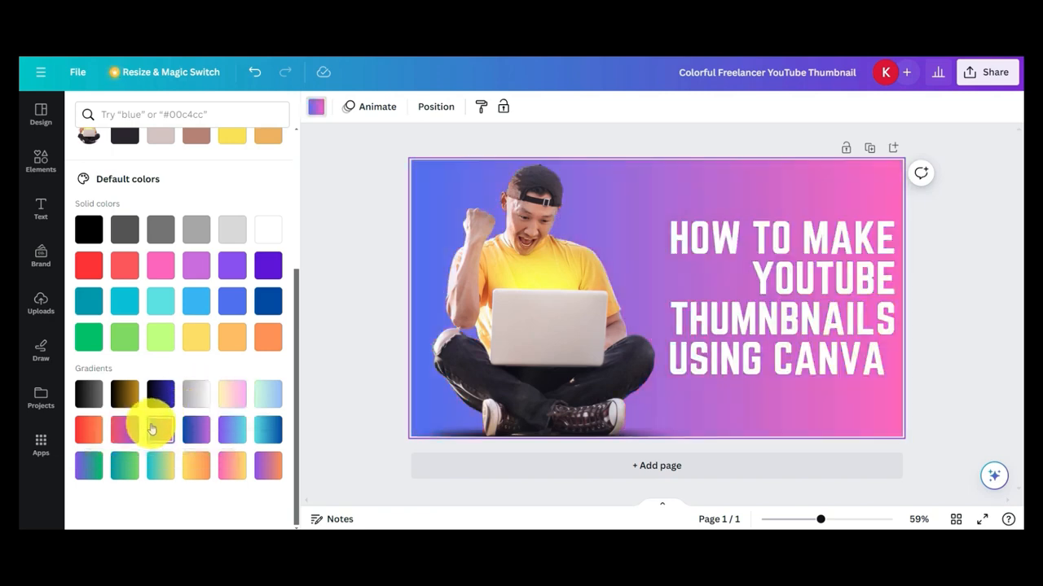
# Replace the background gradient with a solid light gray and darken it to the custom color #696161
pyautogui.scroll(4, 152, 424)
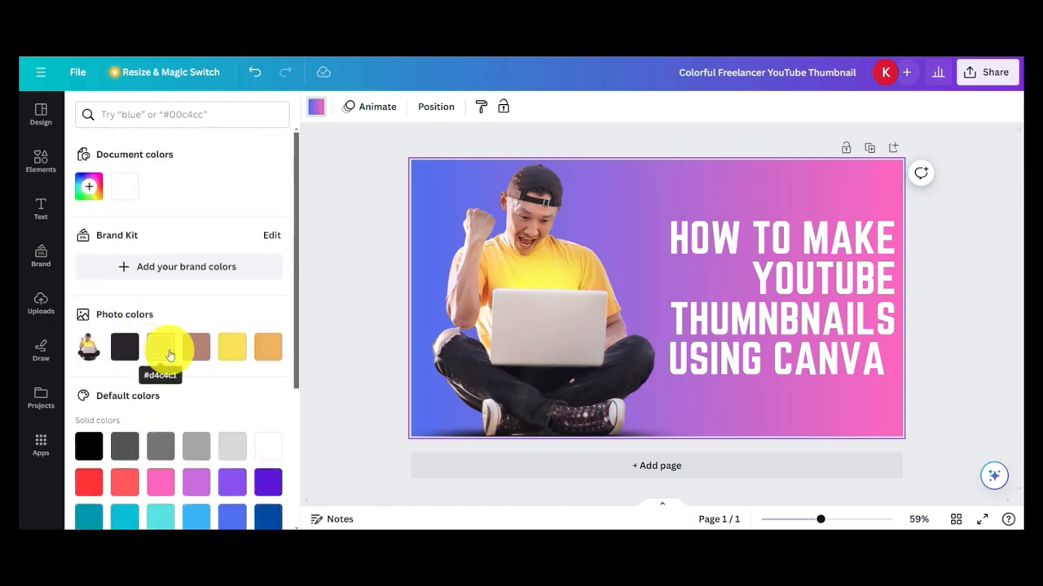
pyautogui.click(169, 355)
pyautogui.click(232, 446)
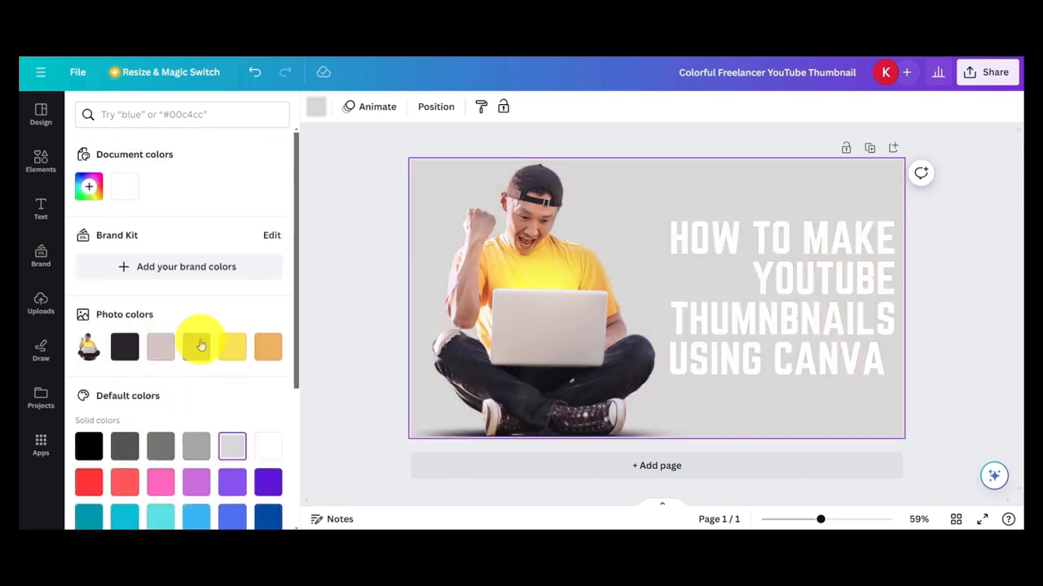
pyautogui.click(89, 187)
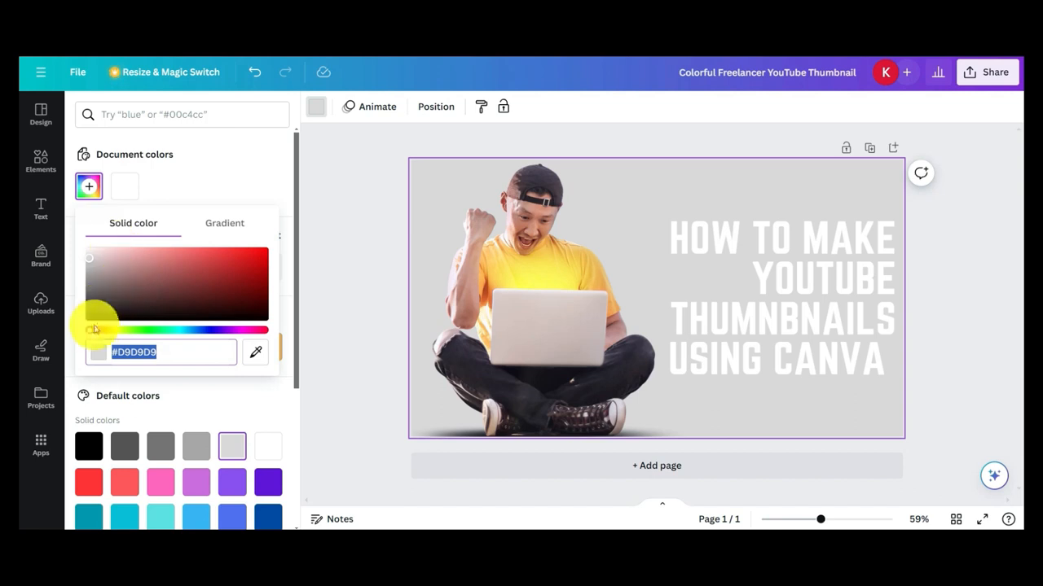
pyautogui.moveTo(90, 260); pyautogui.dragTo(107, 291)
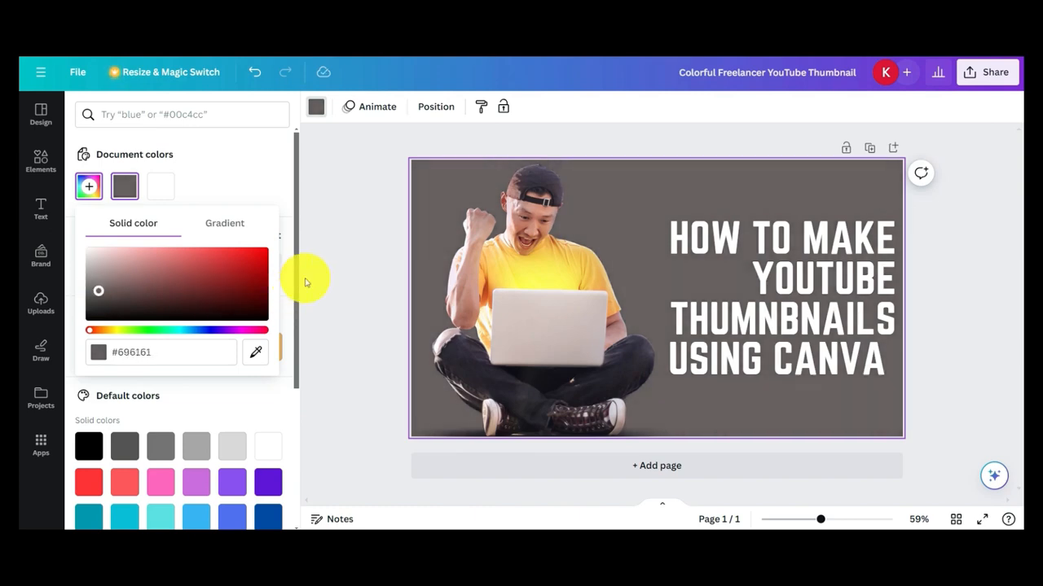
pyautogui.click(347, 257)
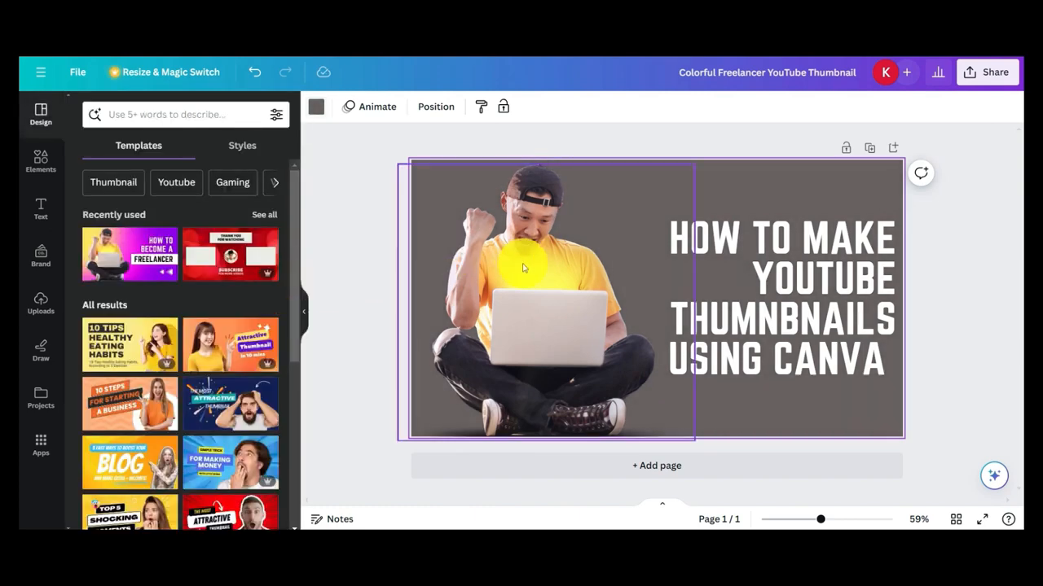
# Search the elements library for "white rectangle" and add the wide rounded white rectangle graphic to the thumbnail
pyautogui.click(43, 158)
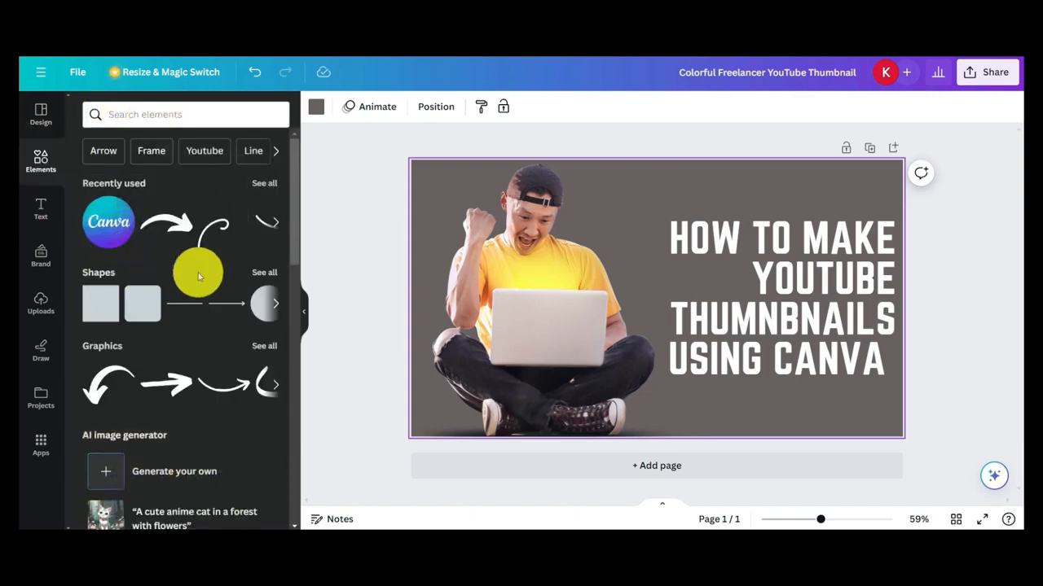
pyautogui.click(159, 119)
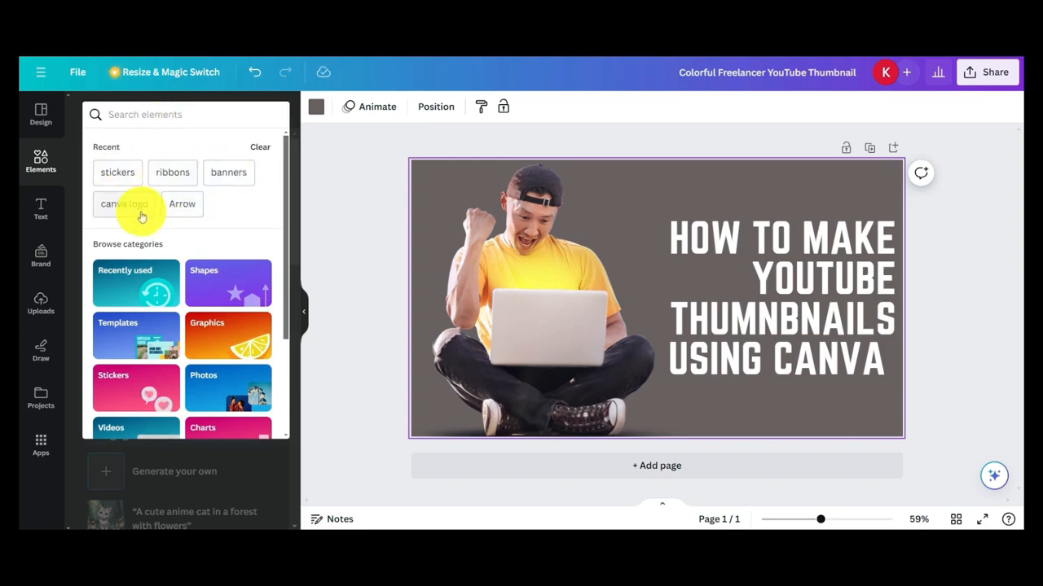
pyautogui.click(173, 115)
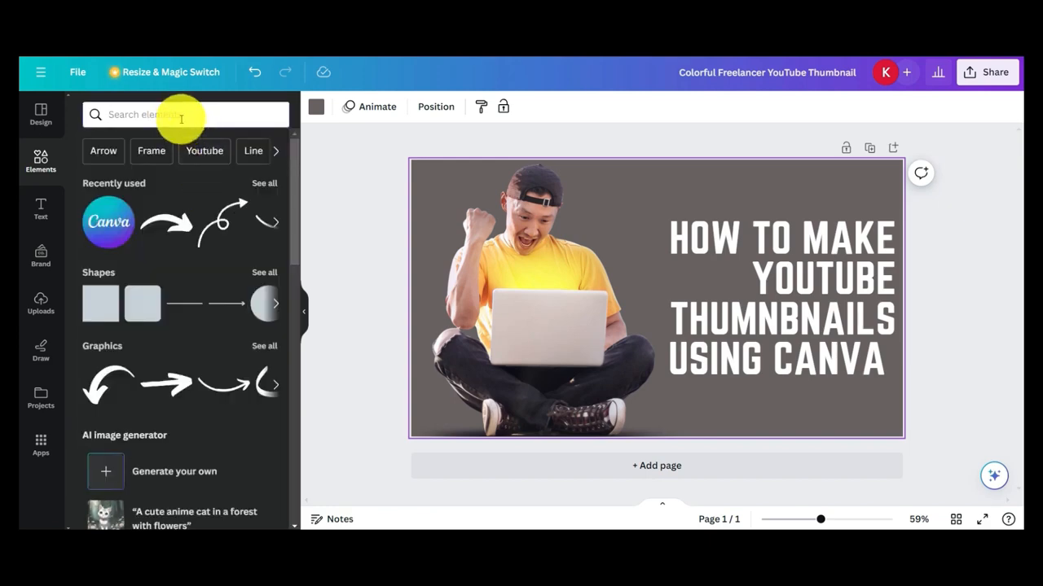
pyautogui.click(181, 119)
pyautogui.write('reca')
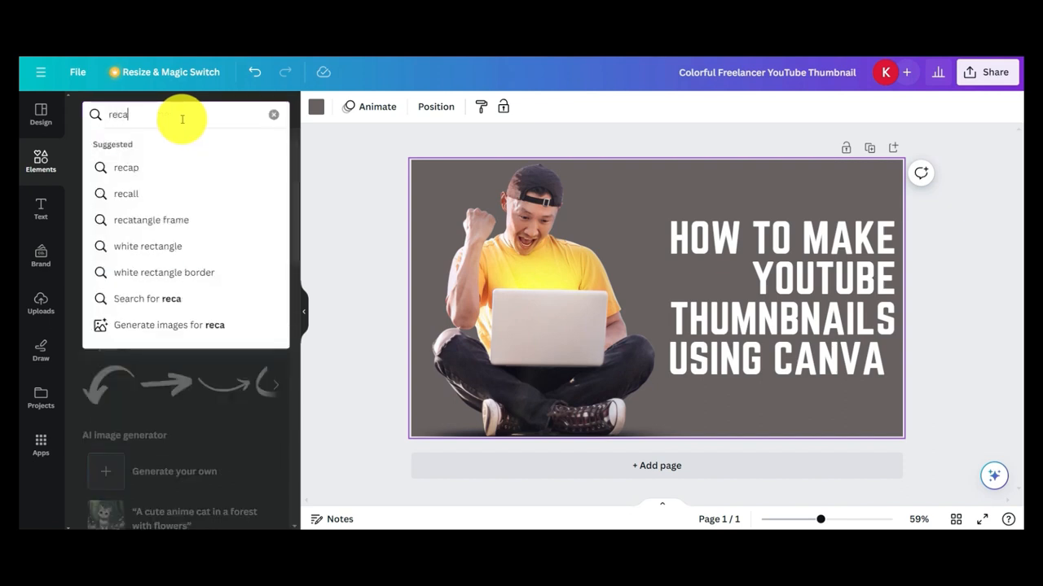
pyautogui.click(197, 253)
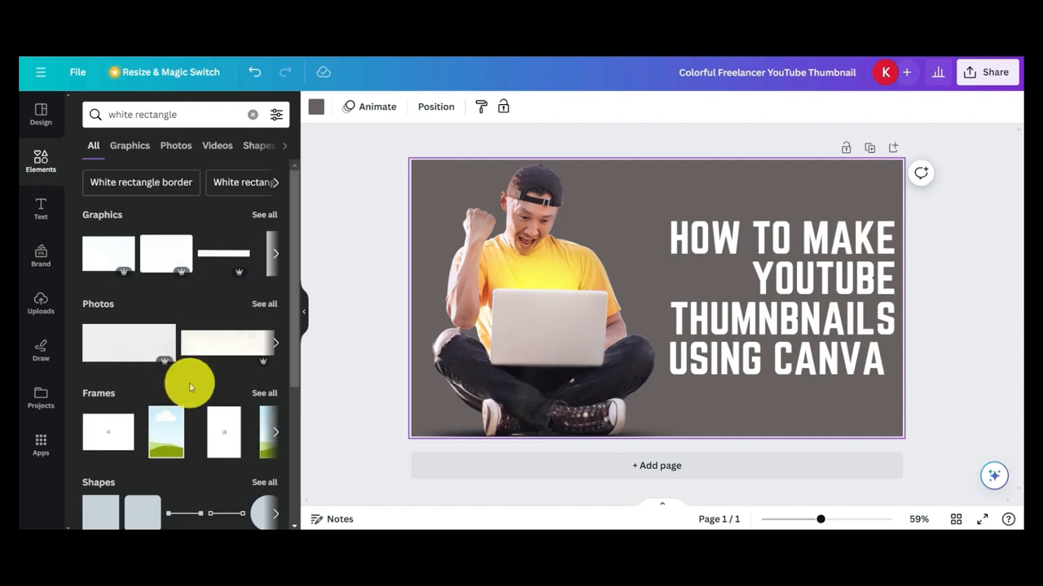
pyautogui.click(273, 257)
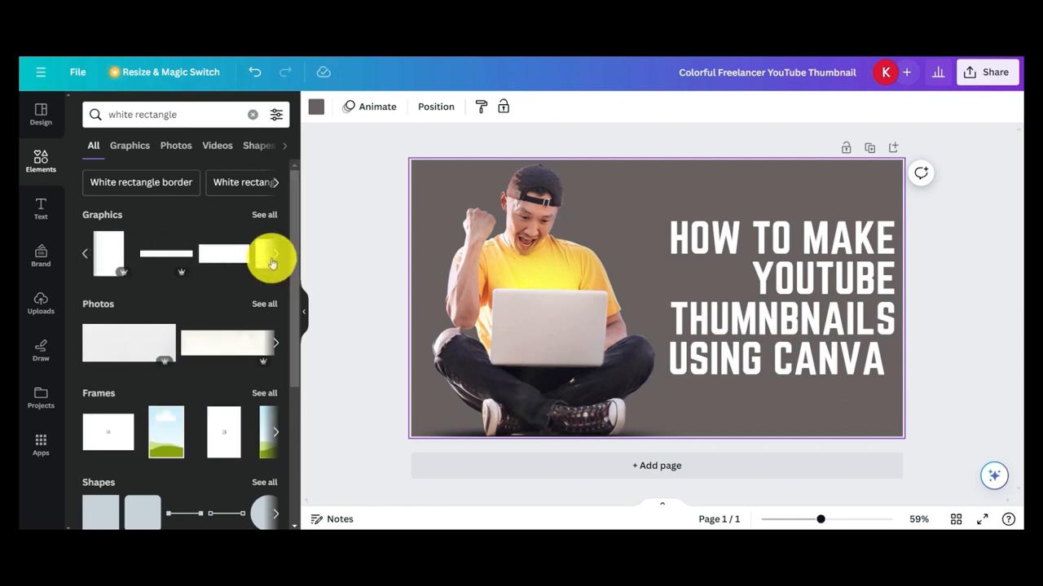
pyautogui.click(272, 259)
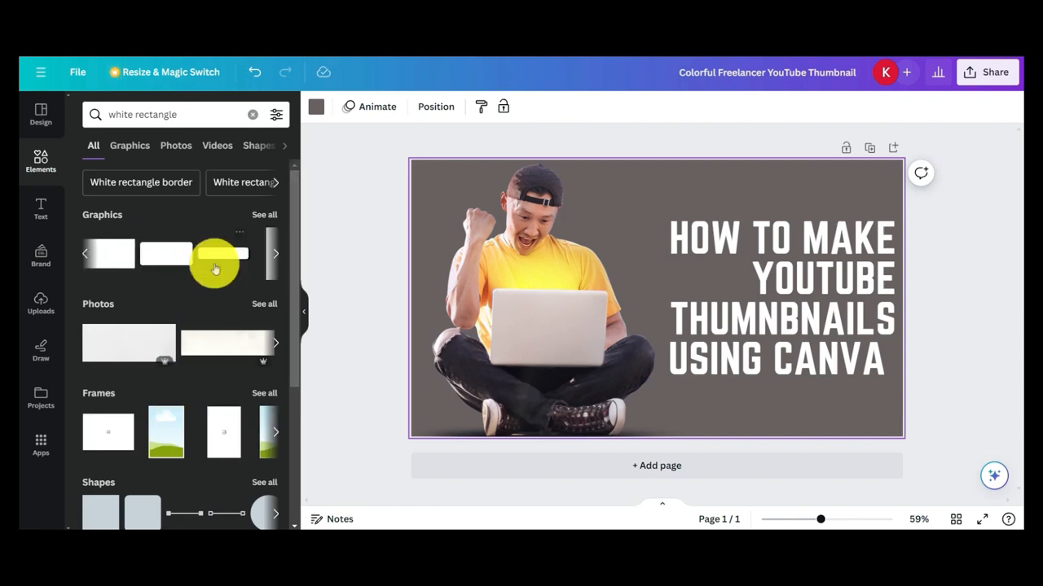
pyautogui.click(142, 263)
# Enlarge the white rectangle to about 1628 × 716 px and position it over the man's half of the page, leaving the heading clear
pyautogui.moveTo(698, 256); pyautogui.dragTo(689, 261)
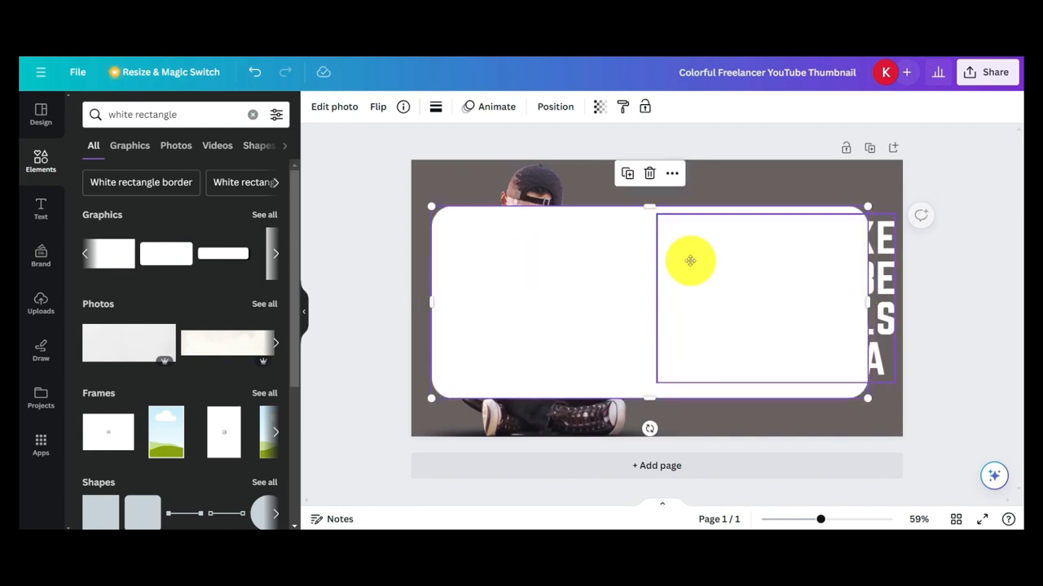
pyautogui.moveTo(575, 288); pyautogui.dragTo(173, 226)
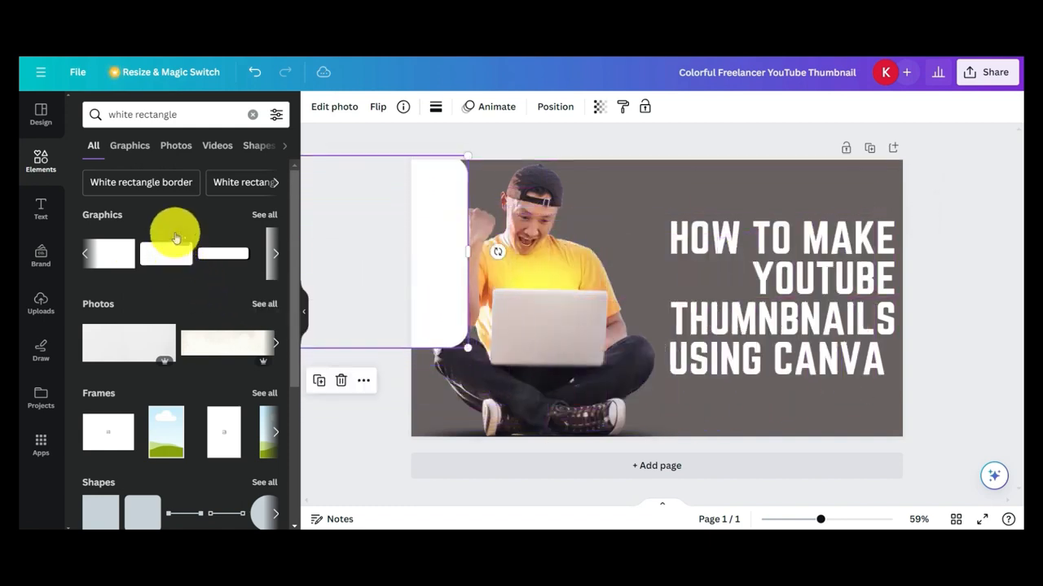
pyautogui.moveTo(465, 344); pyautogui.dragTo(643, 426)
pyautogui.moveTo(568, 338)
pyautogui.mouseDown()
pyautogui.moveTo(570, 353)
pyautogui.moveTo(568, 341)
pyautogui.mouseUp()
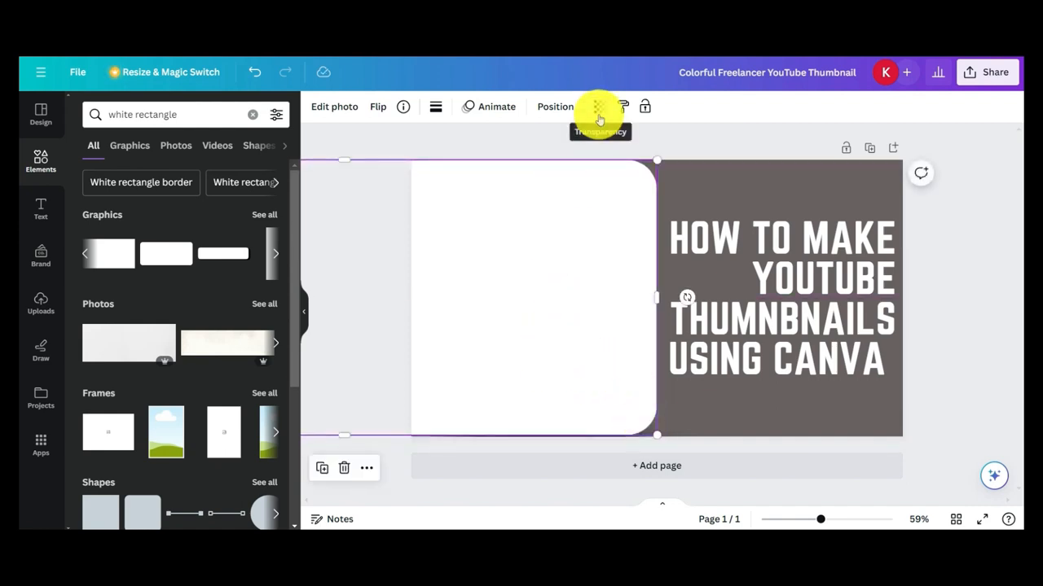
# Send the white rectangle behind the man and enlarge it to about 1636 × 720 px to fill the page height
pyautogui.click(557, 108)
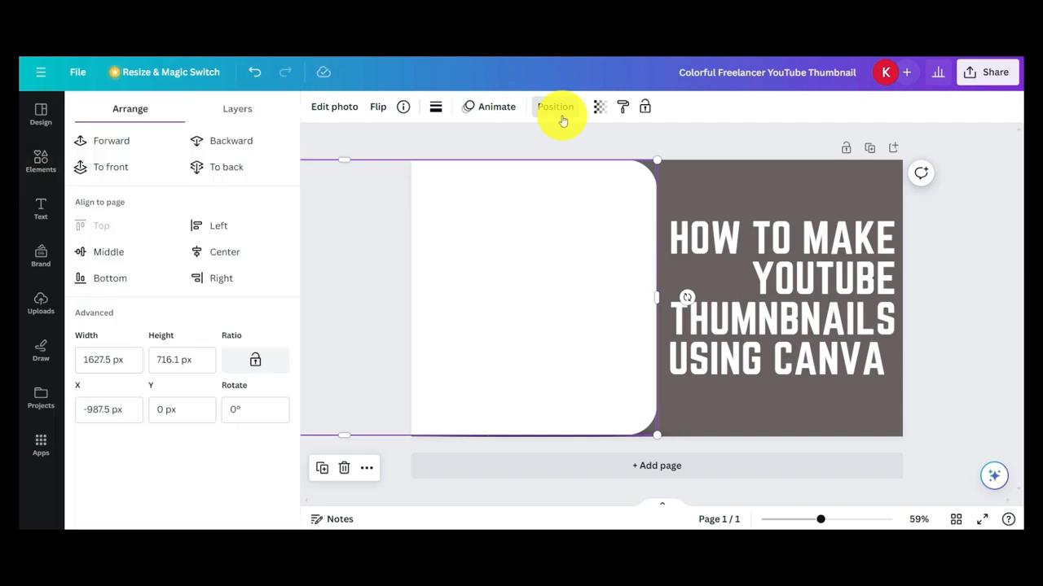
pyautogui.click(258, 144)
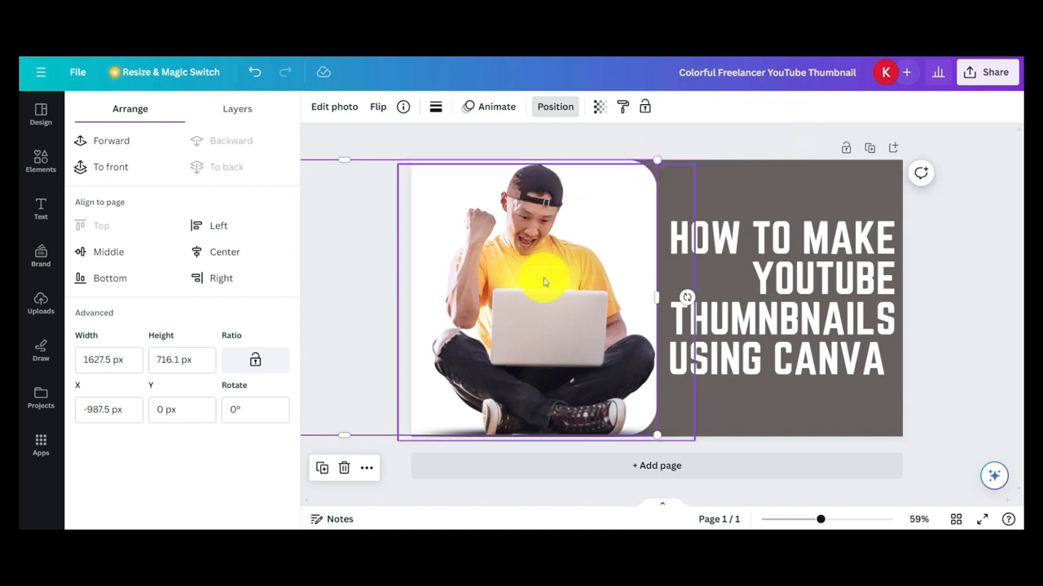
pyautogui.moveTo(526, 279)
pyautogui.mouseDown()
pyautogui.moveTo(508, 282)
pyautogui.moveTo(543, 279)
pyautogui.mouseUp()
pyautogui.moveTo(660, 434); pyautogui.dragTo(661, 435)
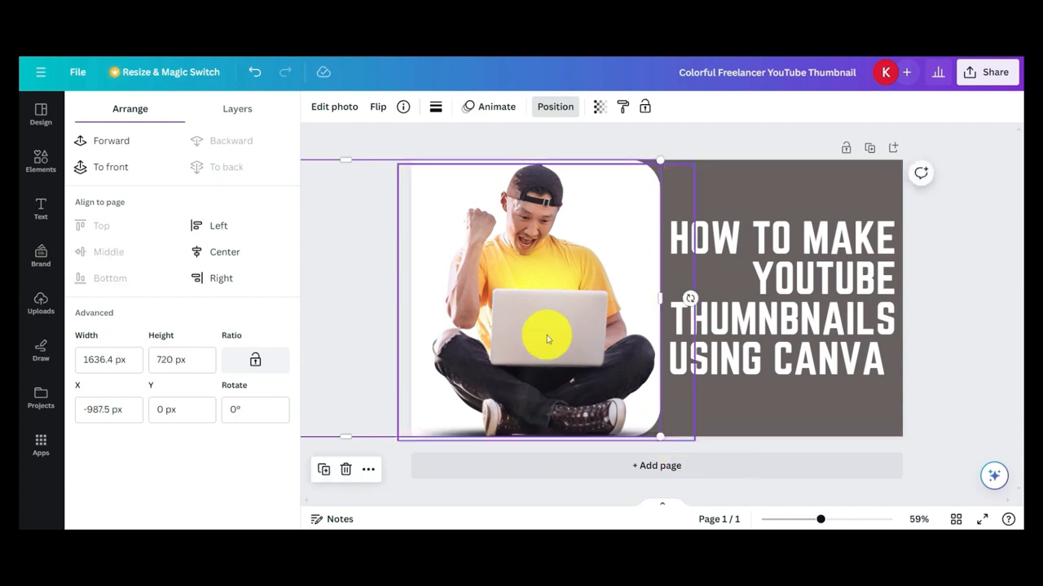
pyautogui.click(743, 141)
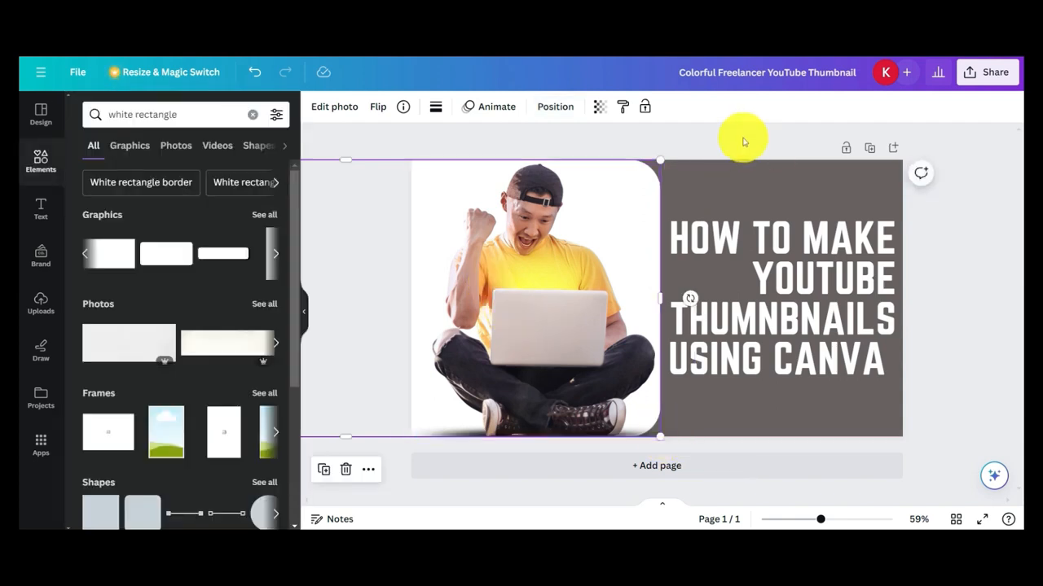
pyautogui.click(275, 253)
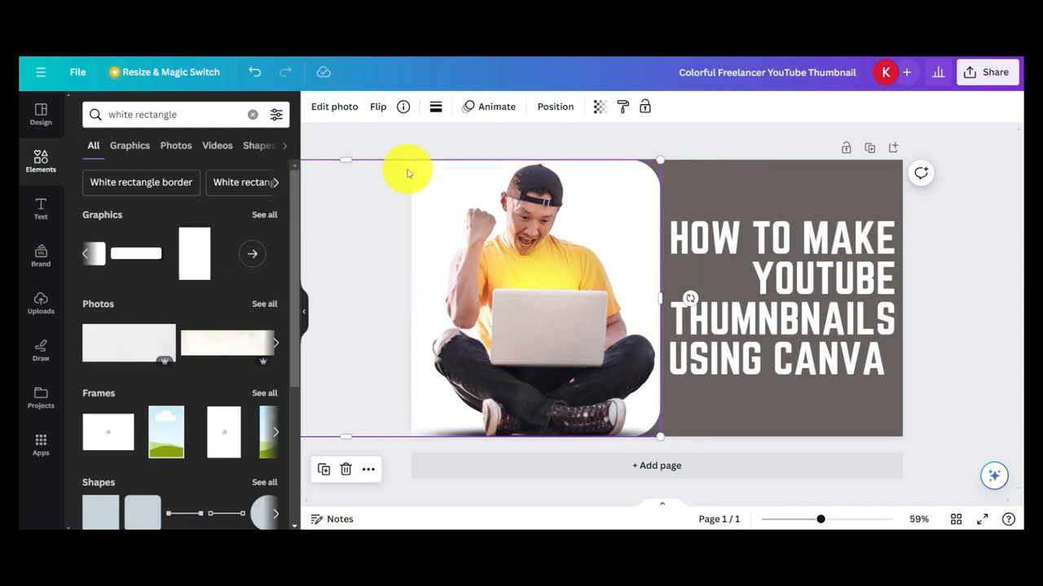
pyautogui.click(743, 138)
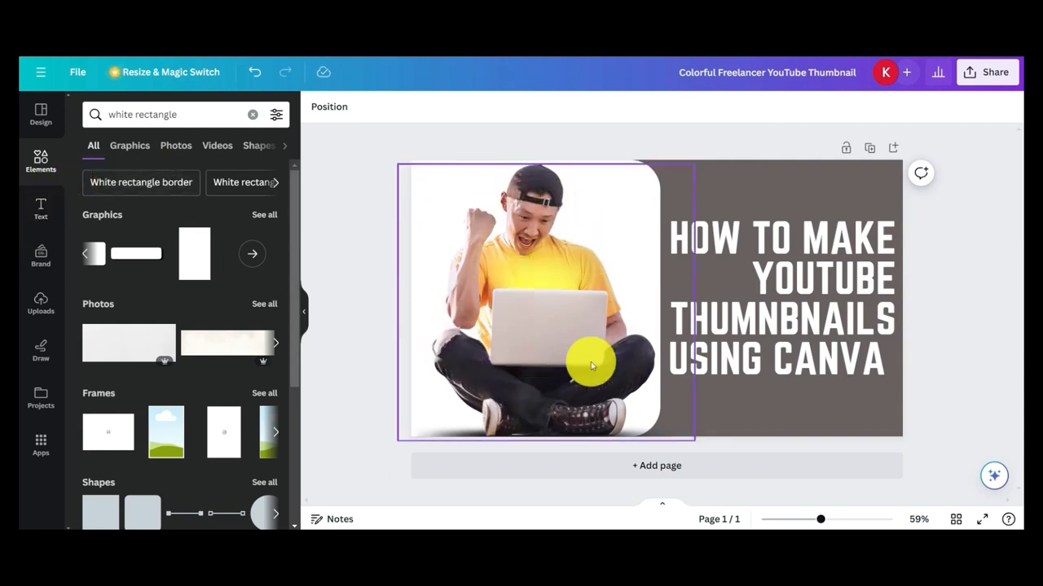
pyautogui.click(40, 308)
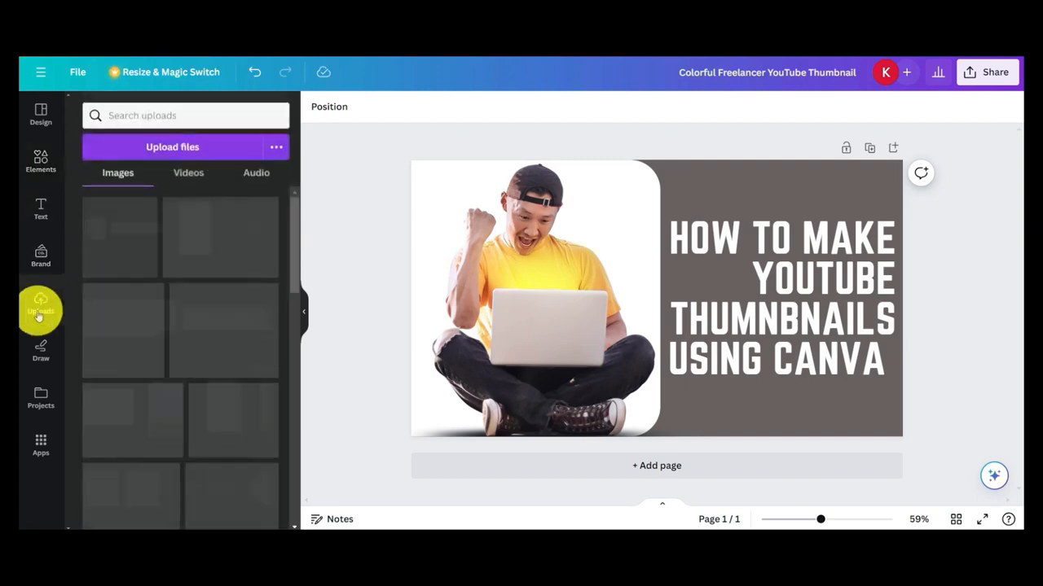
pyautogui.click(206, 155)
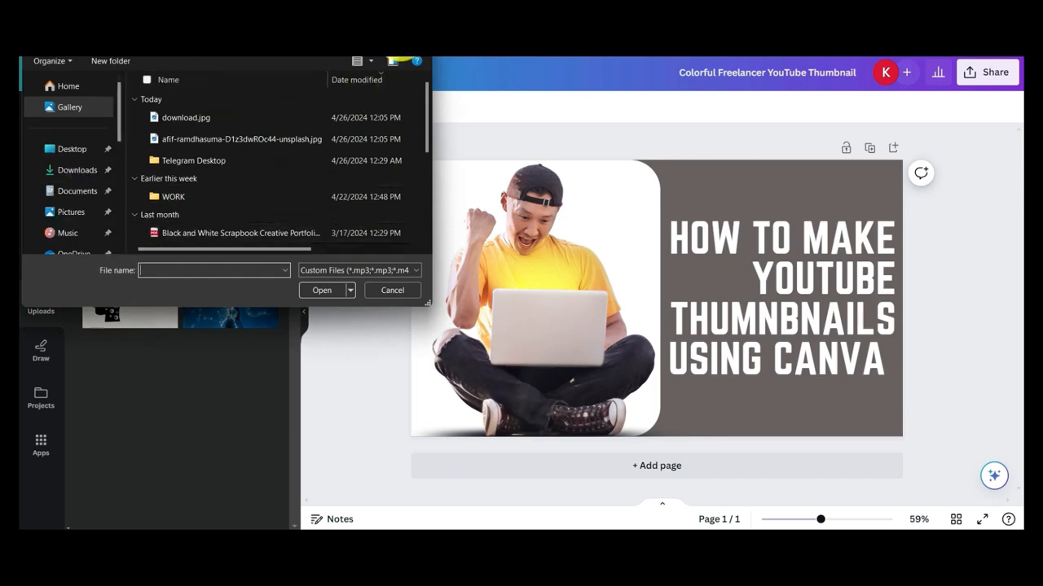
pyautogui.press('Escape')
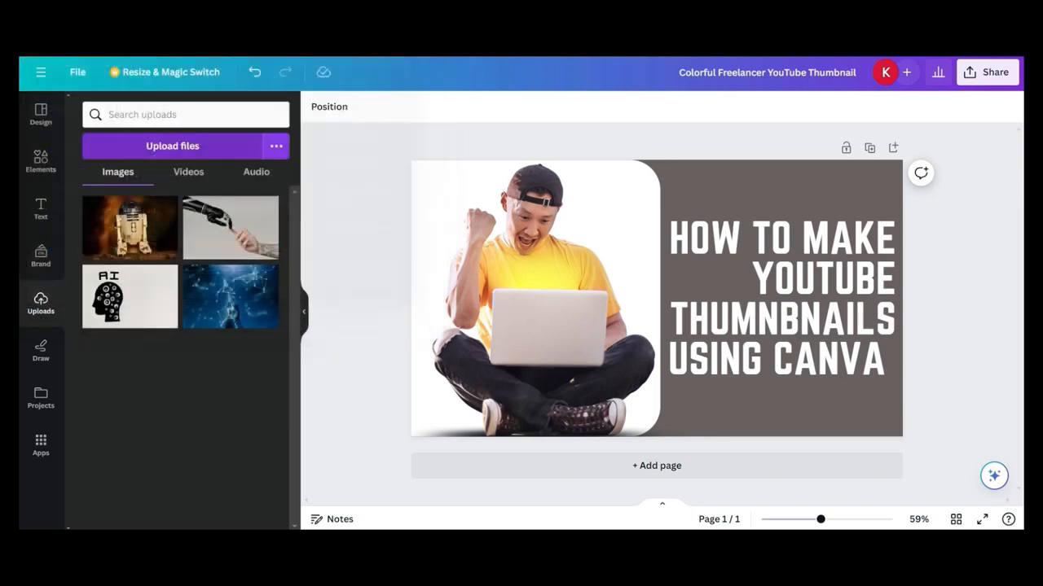
pyautogui.click(39, 182)
pyautogui.click(44, 228)
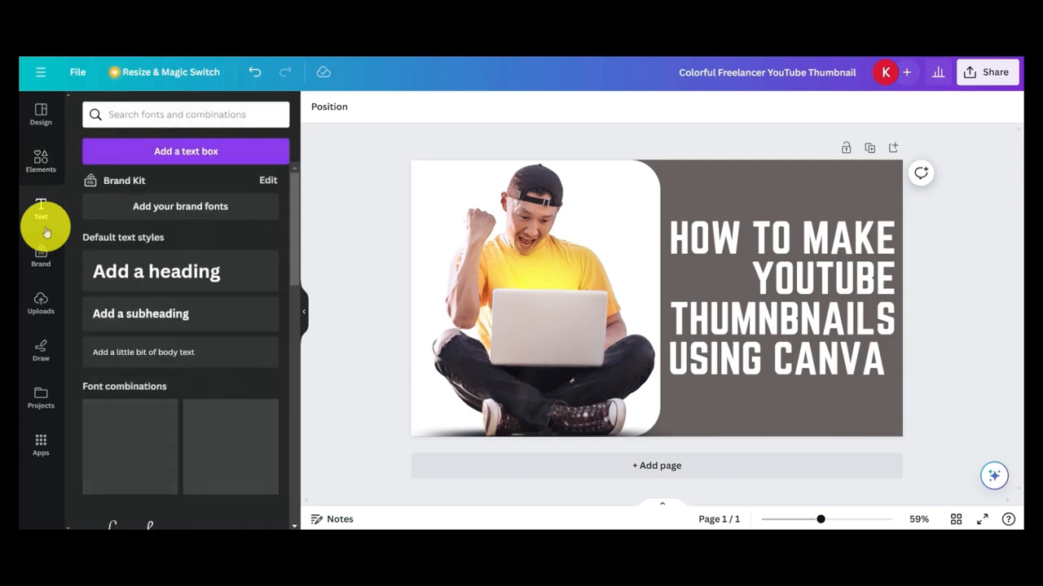
# Clear the elements search, add the recently used round Canva logo and shrink it to about a third of its size
pyautogui.click(41, 178)
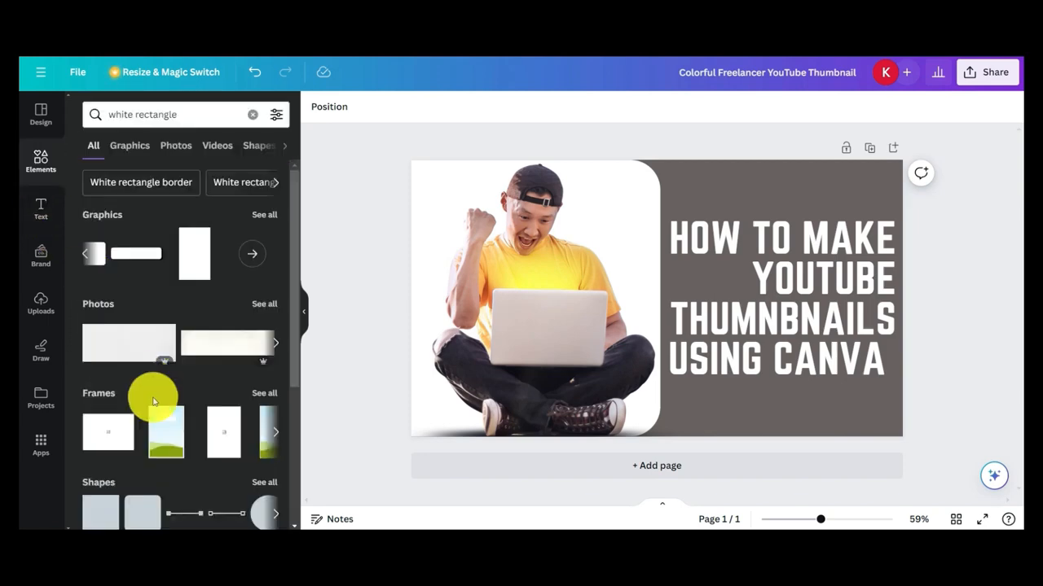
pyautogui.scroll(-3, 155, 396)
pyautogui.click(251, 117)
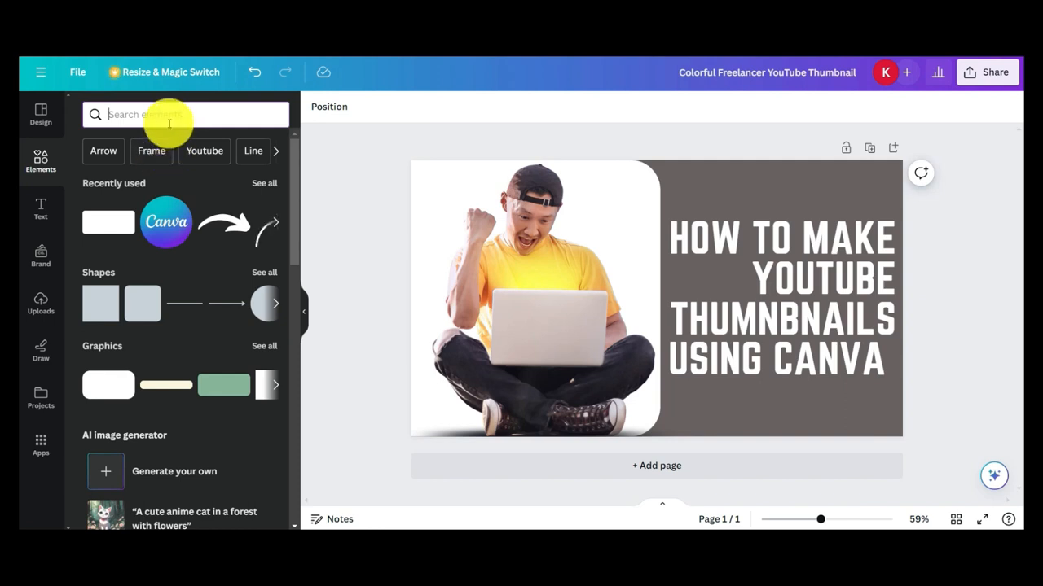
pyautogui.click(163, 231)
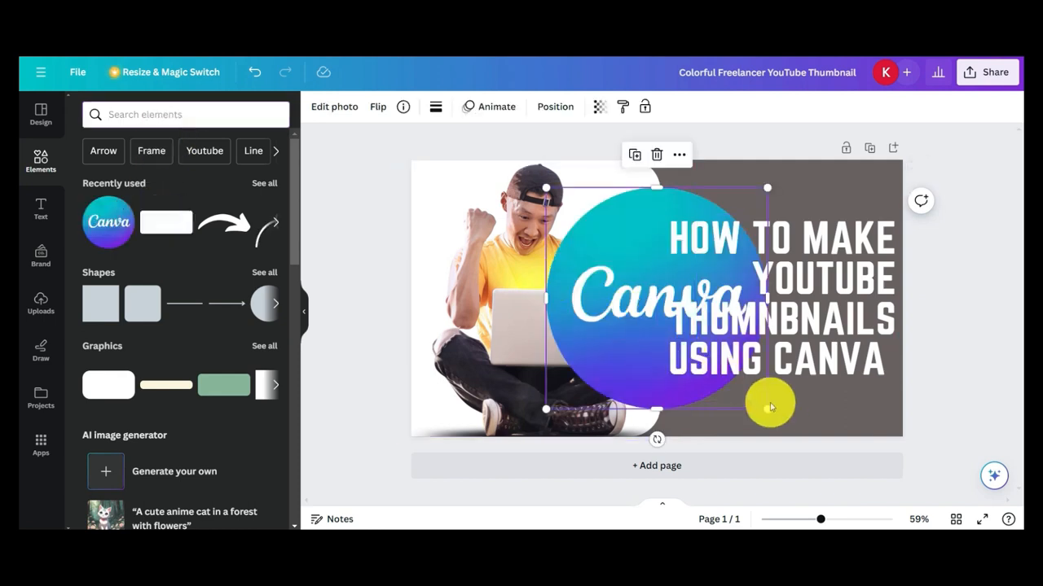
pyautogui.moveTo(766, 410); pyautogui.dragTo(587, 280)
# Lower the heading to the page's bottom edge and place the Canva logo above its right end
pyautogui.moveTo(579, 235); pyautogui.dragTo(789, 201)
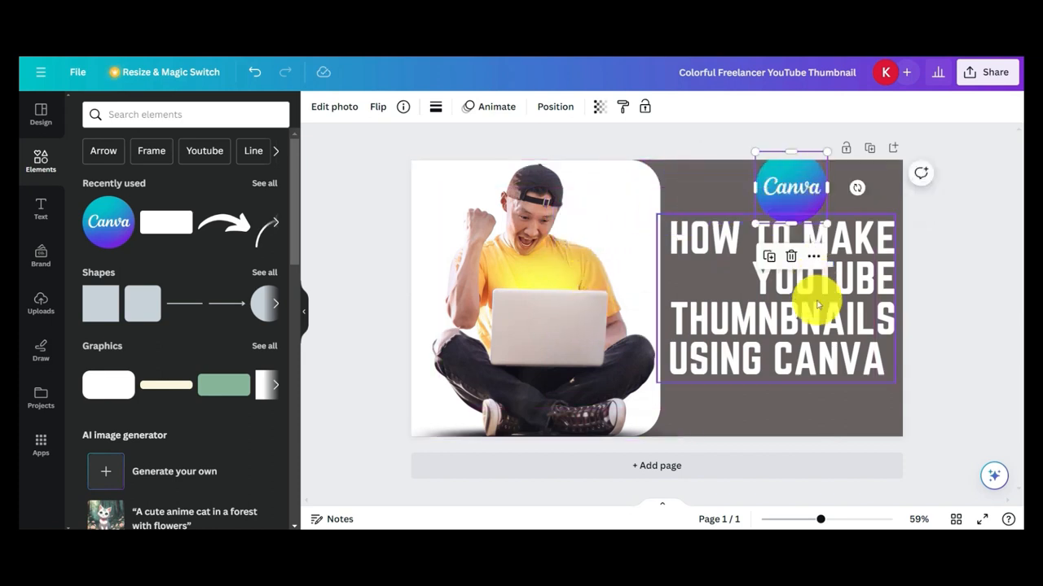
pyautogui.moveTo(814, 299); pyautogui.dragTo(818, 352)
pyautogui.moveTo(780, 192); pyautogui.dragTo(834, 214)
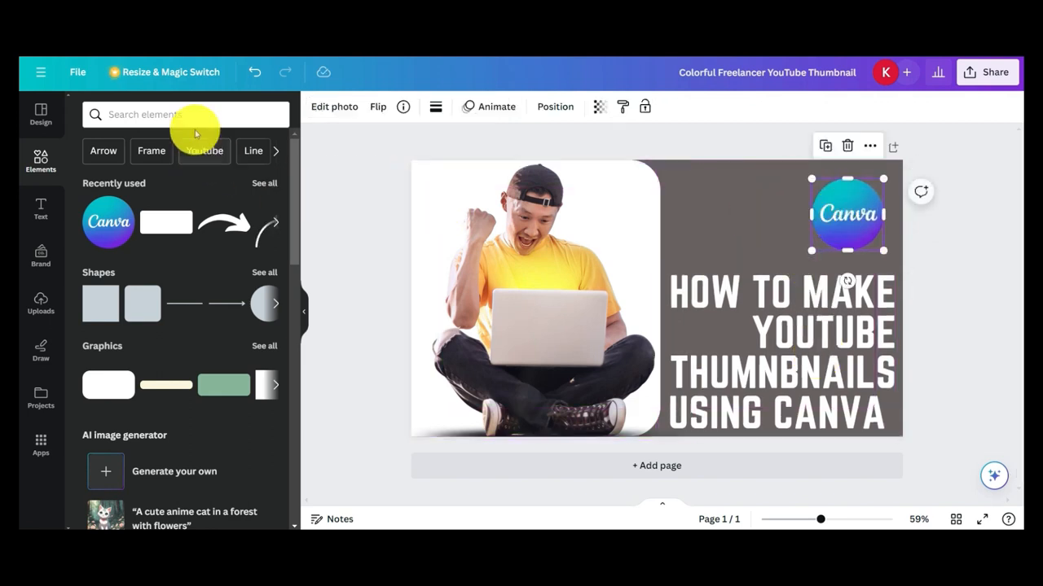
# Search the elements for "youtube", add the round black YouTube icon and place it above the heading's left end
pyautogui.click(194, 116)
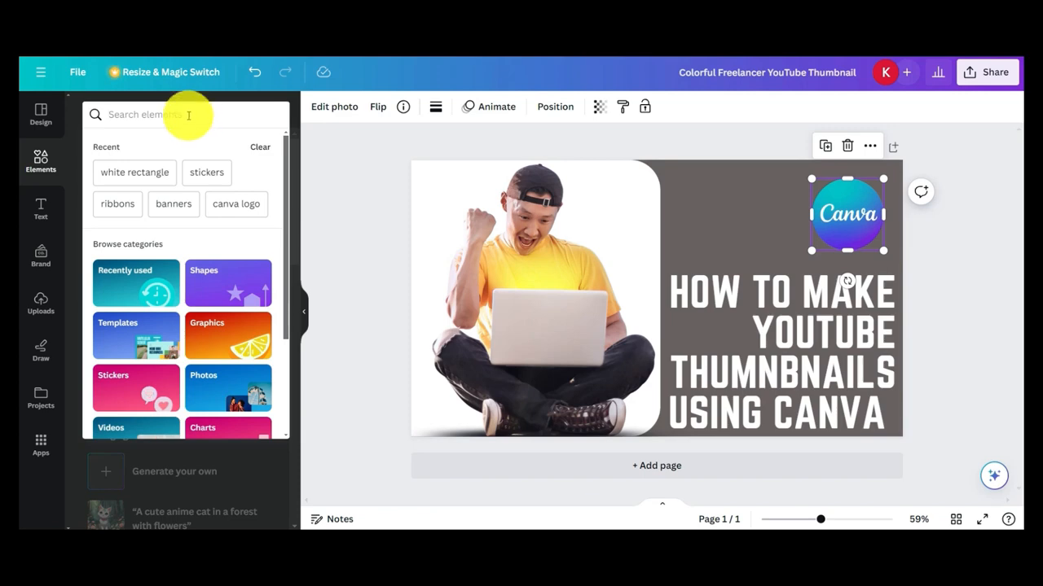
pyautogui.write('you')
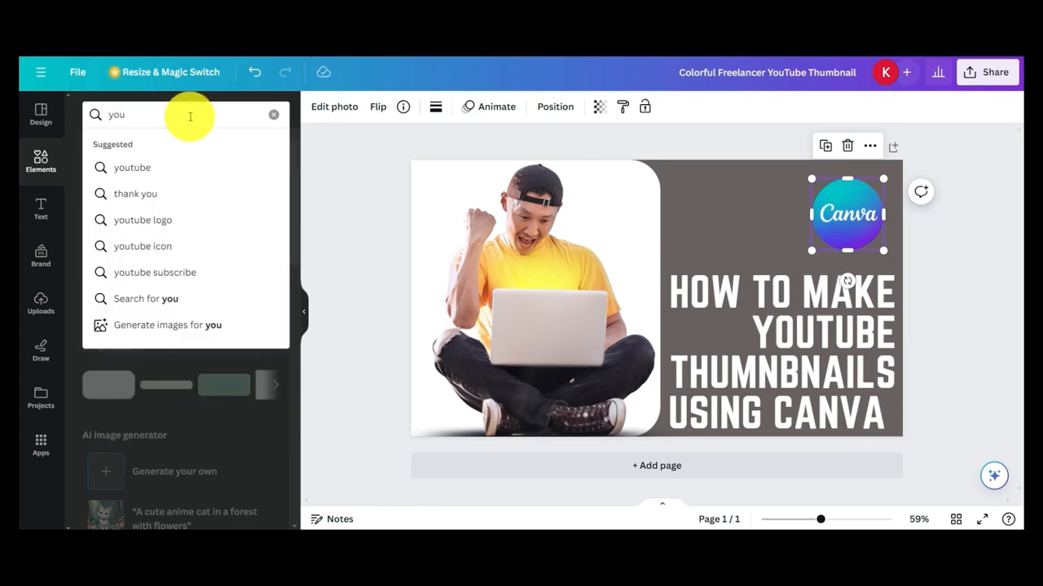
pyautogui.click(172, 170)
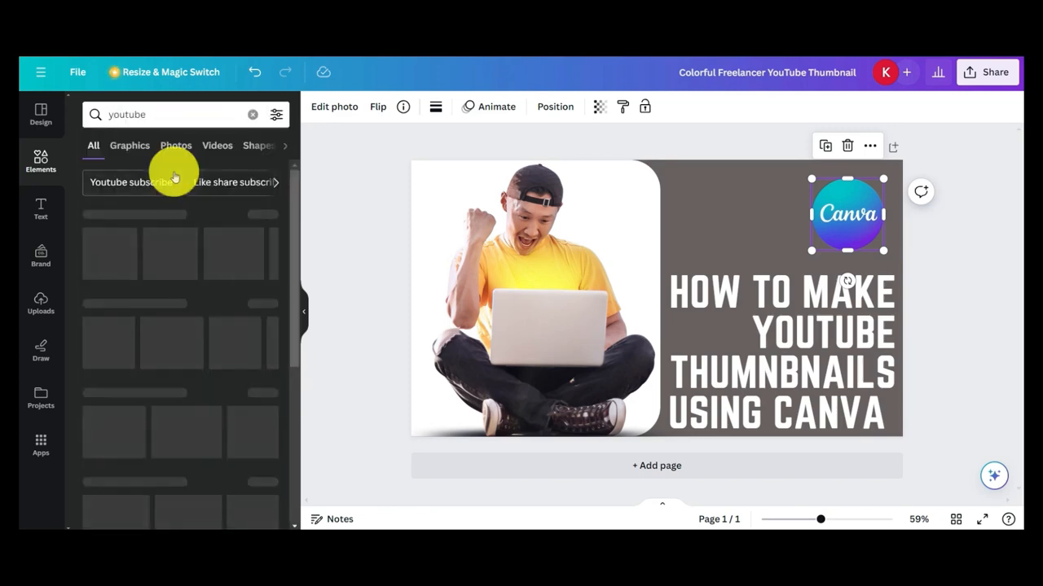
pyautogui.click(274, 255)
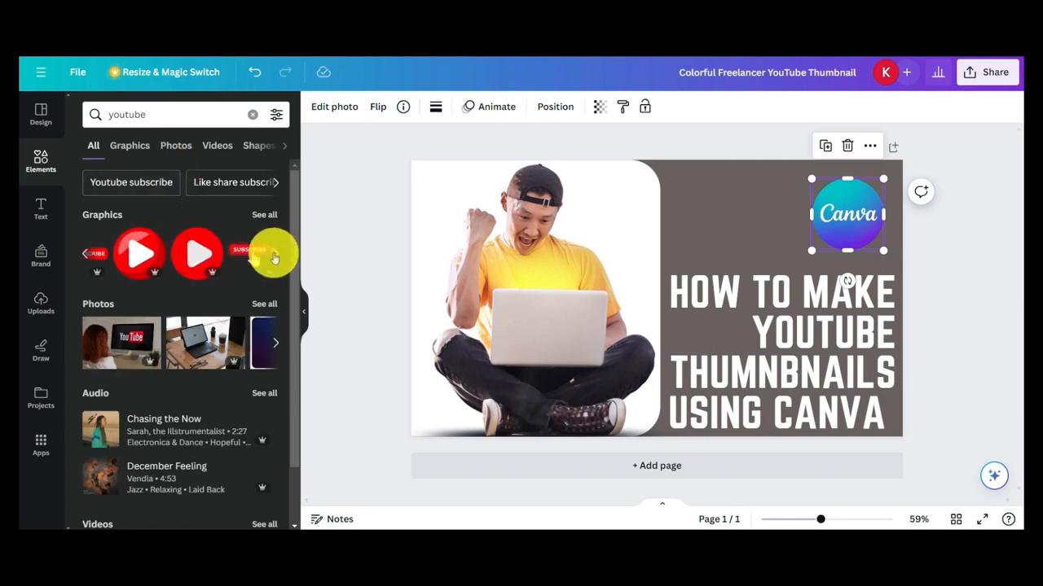
pyautogui.click(273, 255)
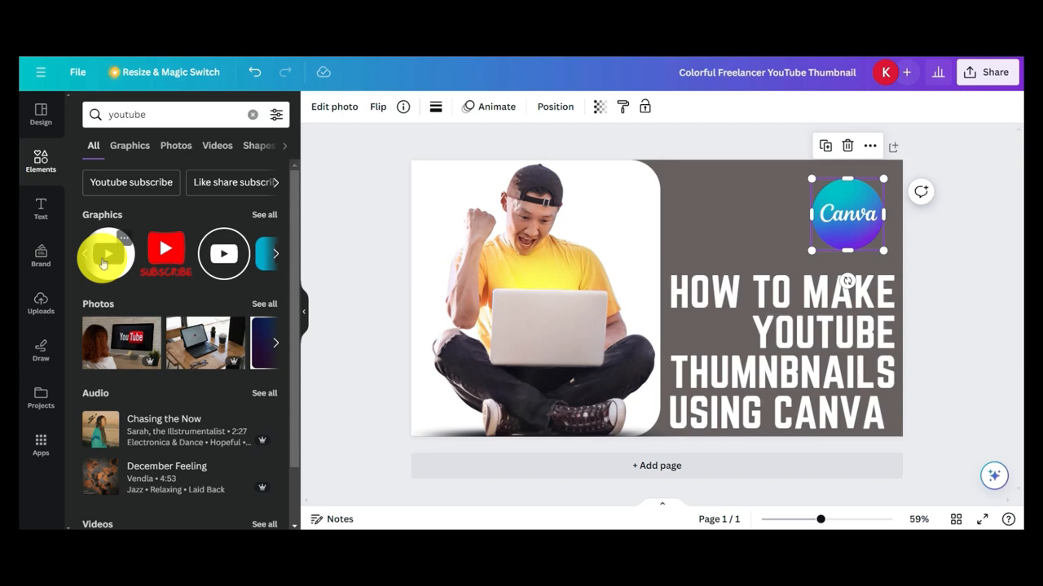
pyautogui.click(103, 262)
pyautogui.moveTo(633, 268); pyautogui.dragTo(699, 191)
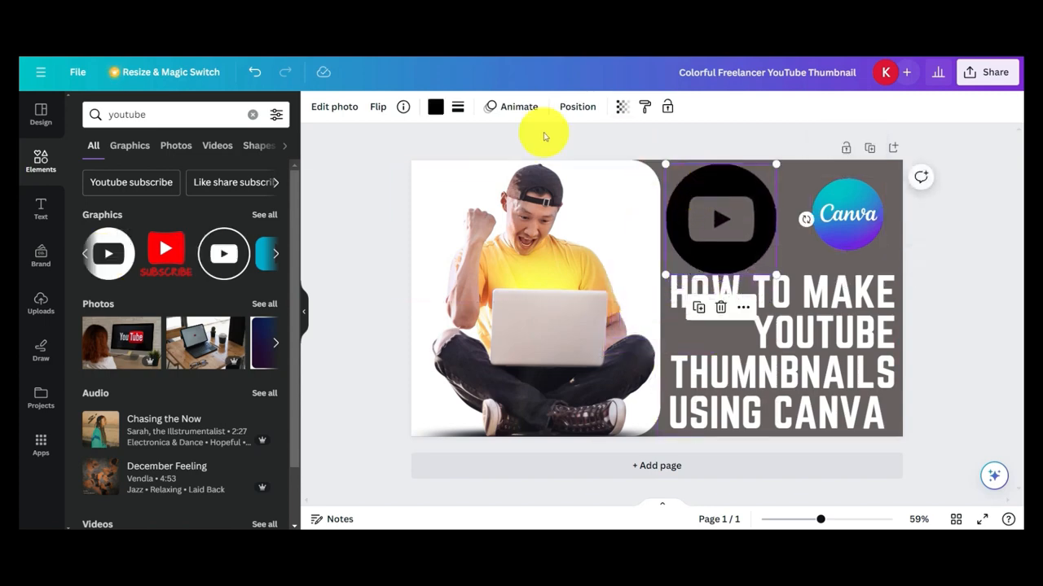
# Recolour the YouTube icon with the bright red from the default solid colours
pyautogui.click(436, 107)
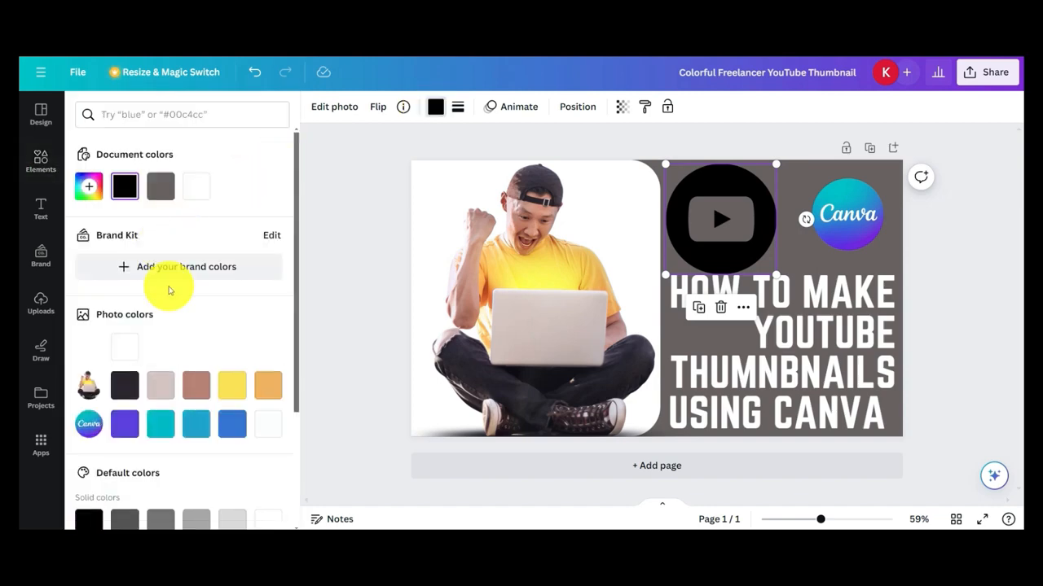
pyautogui.scroll(-3, 170, 291)
pyautogui.click(89, 394)
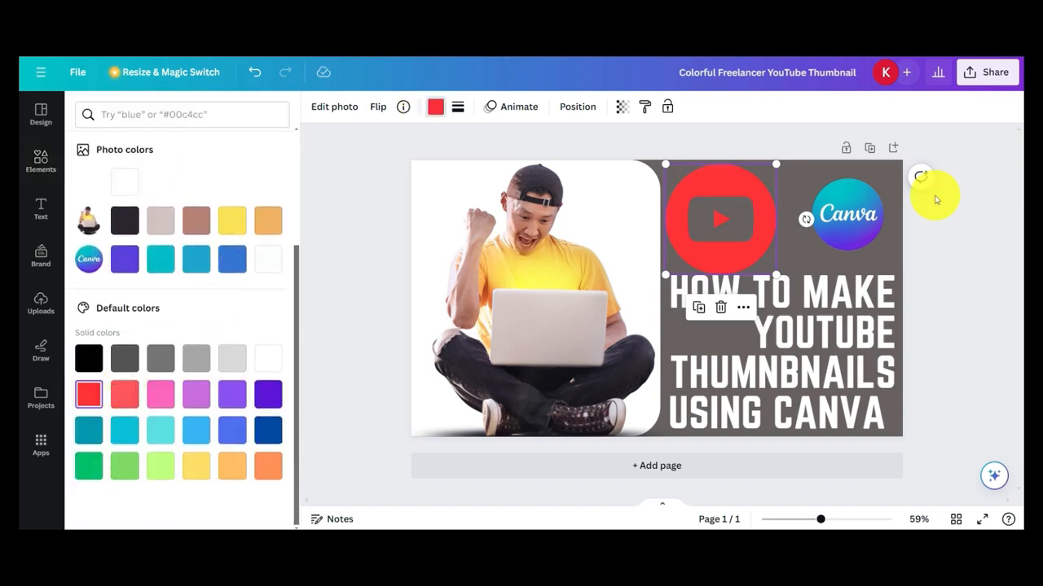
# Shrink the YouTube icon to about half its size and reduce the Canva logo to match it
pyautogui.moveTo(780, 166); pyautogui.dragTo(713, 195)
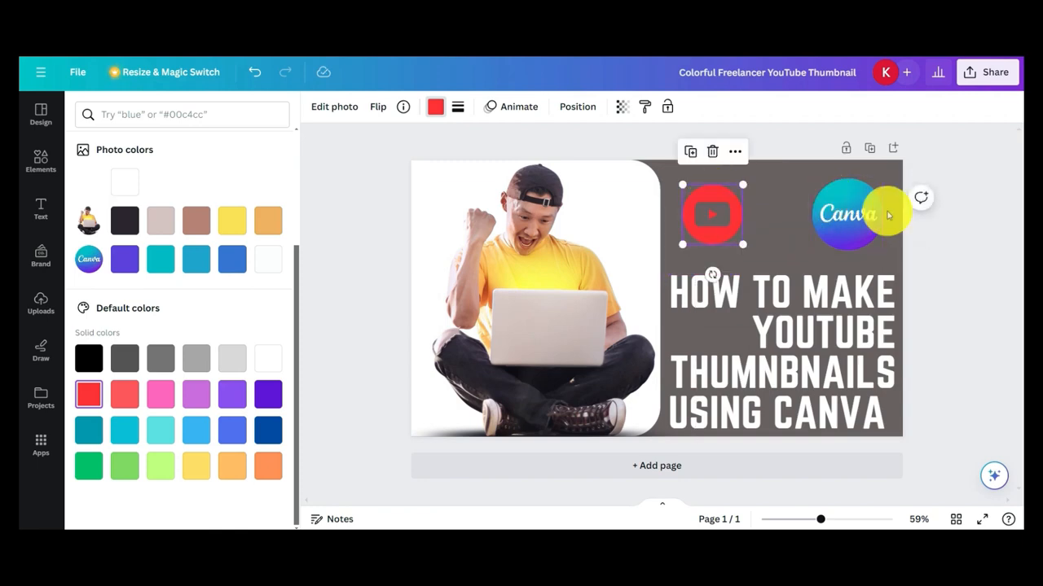
pyautogui.click(868, 182)
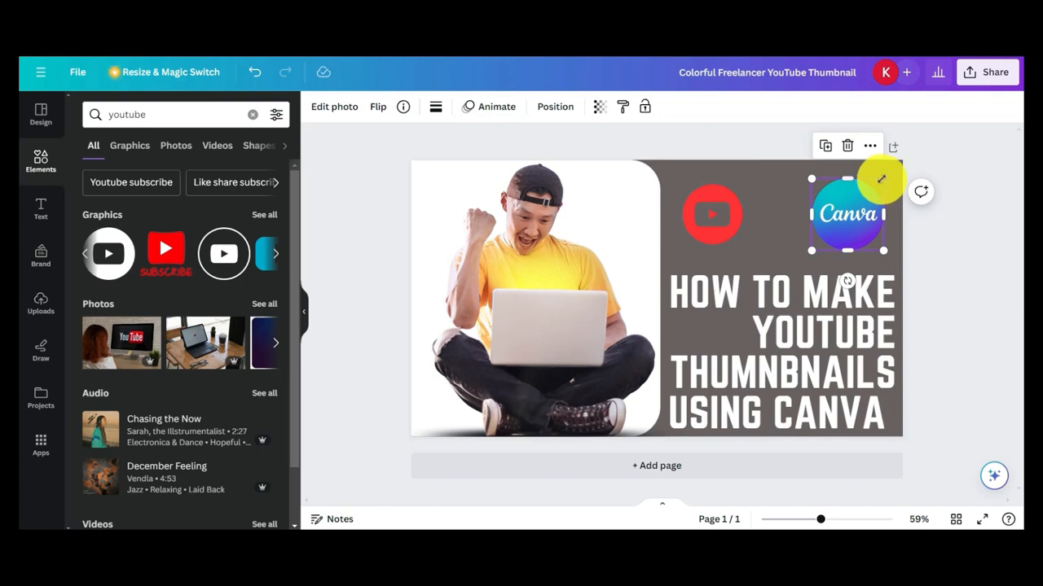
pyautogui.moveTo(882, 179); pyautogui.dragTo(844, 202)
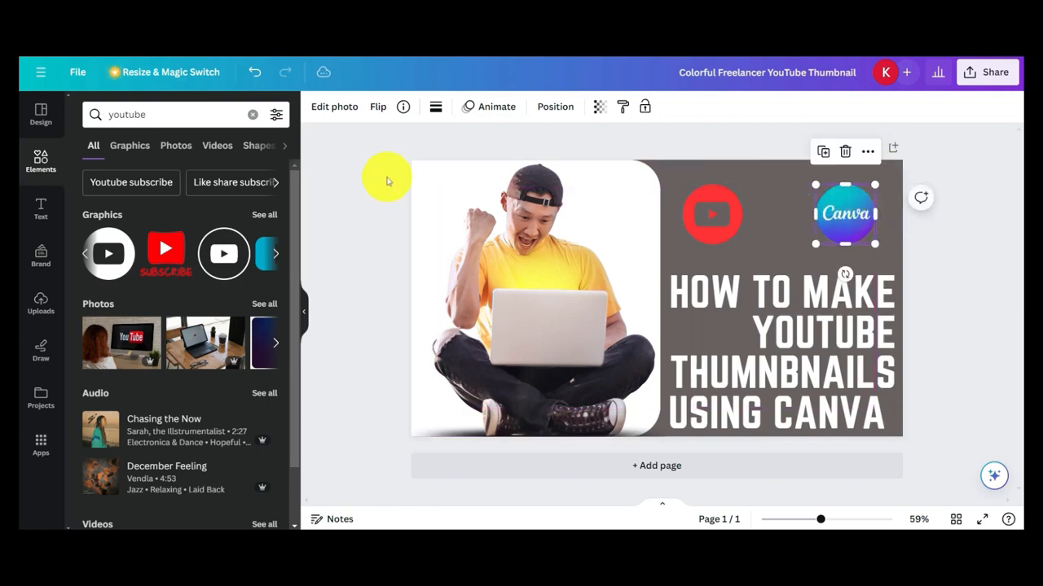
# Find Arrow graphics, add the looping white arrow and shrink it to fit between the YouTube icon and the Canva logo
pyautogui.click(261, 117)
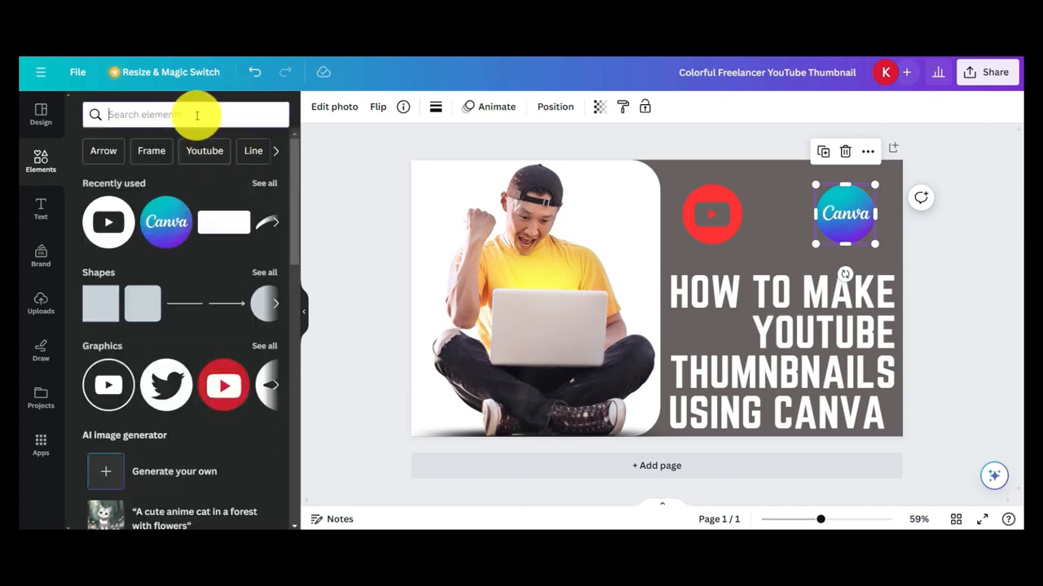
pyautogui.click(96, 152)
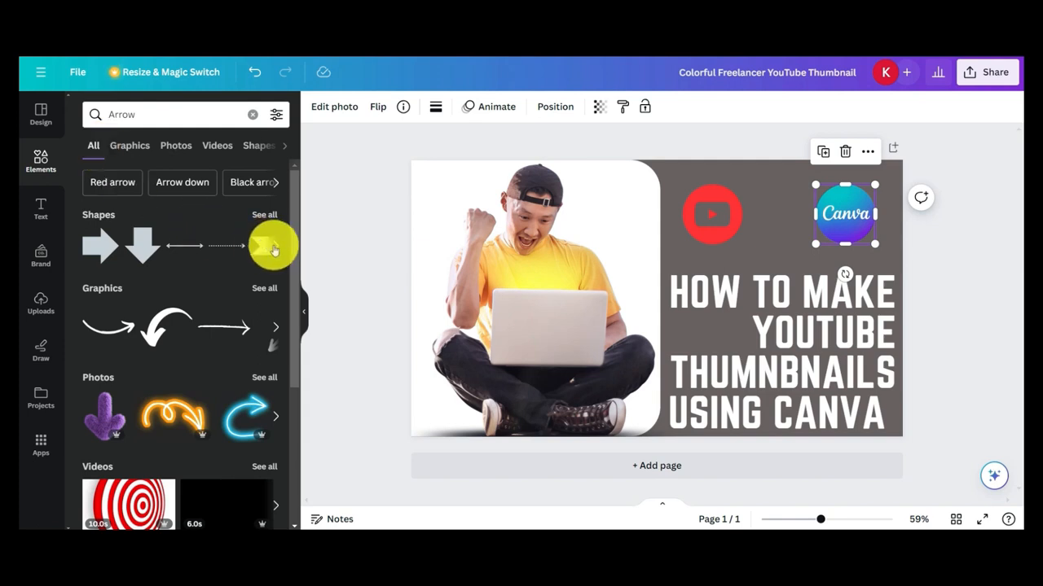
pyautogui.click(273, 247)
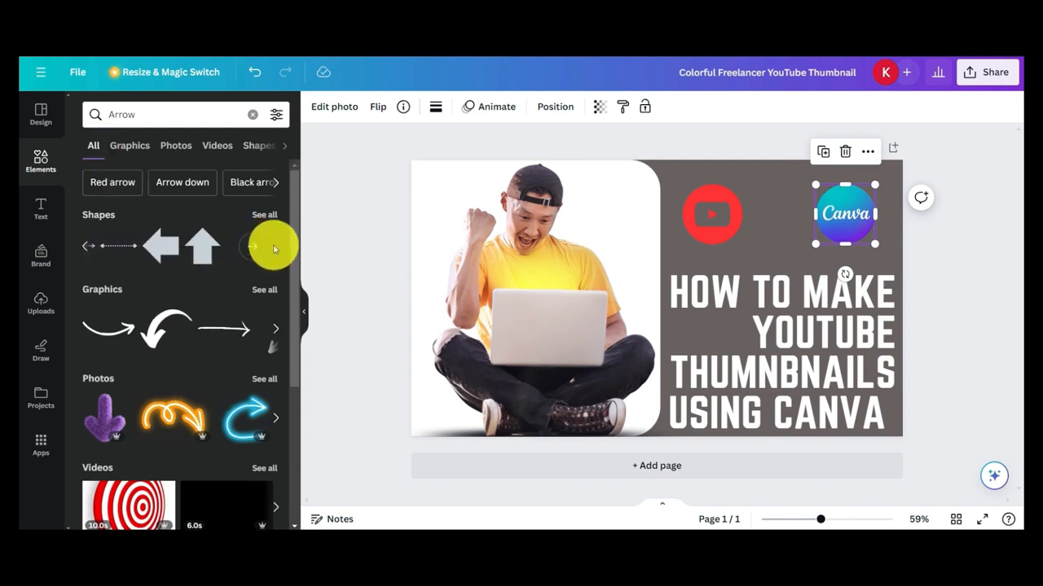
pyautogui.click(265, 215)
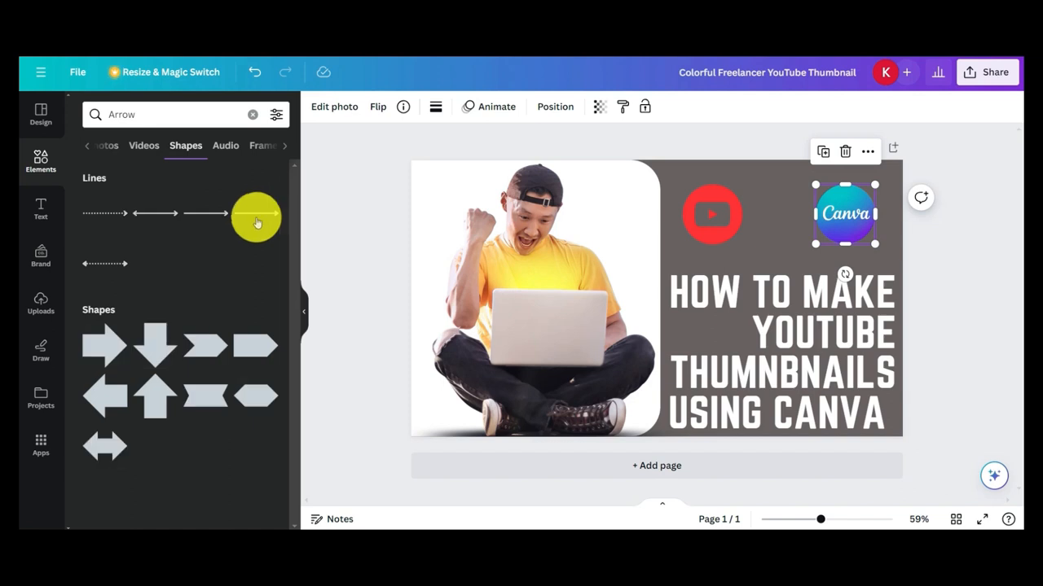
pyautogui.click(139, 145)
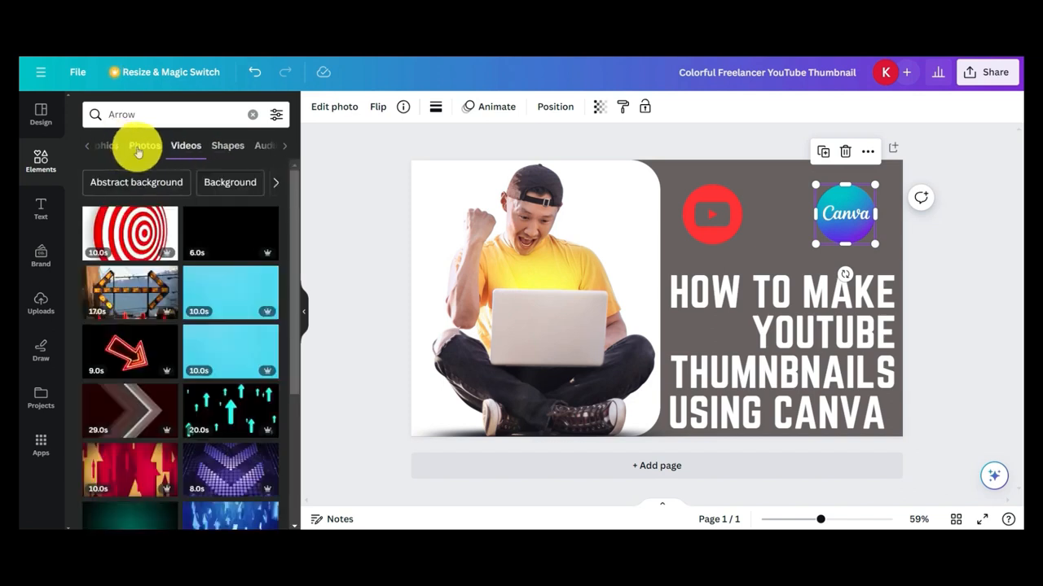
pyautogui.click(138, 149)
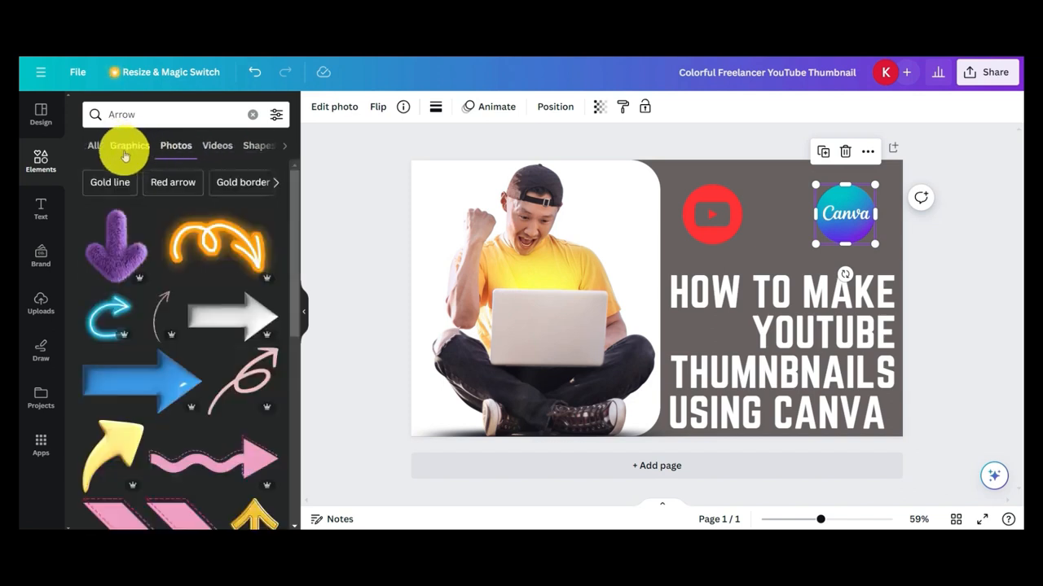
pyautogui.click(124, 154)
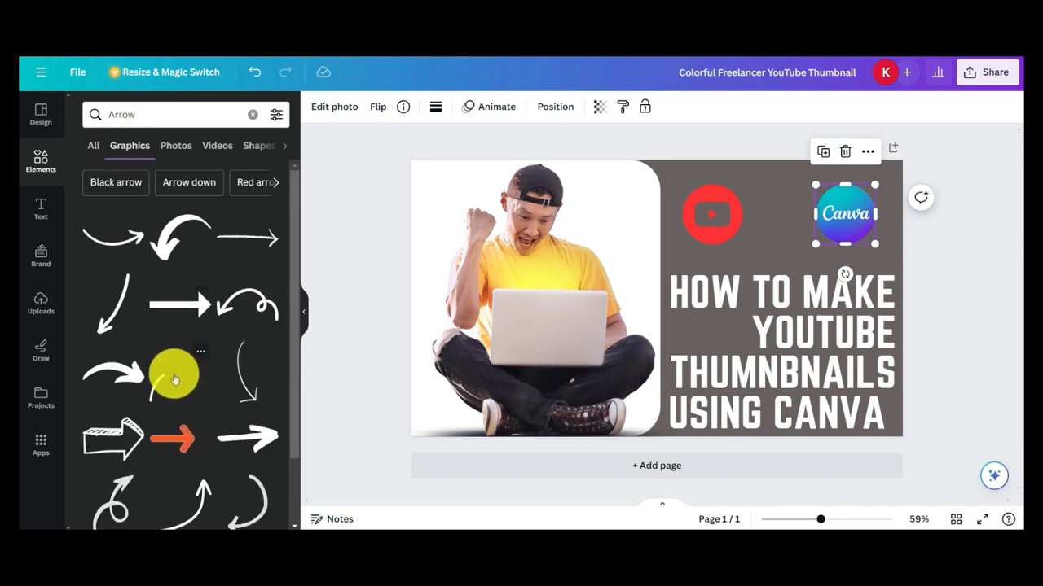
pyautogui.click(173, 377)
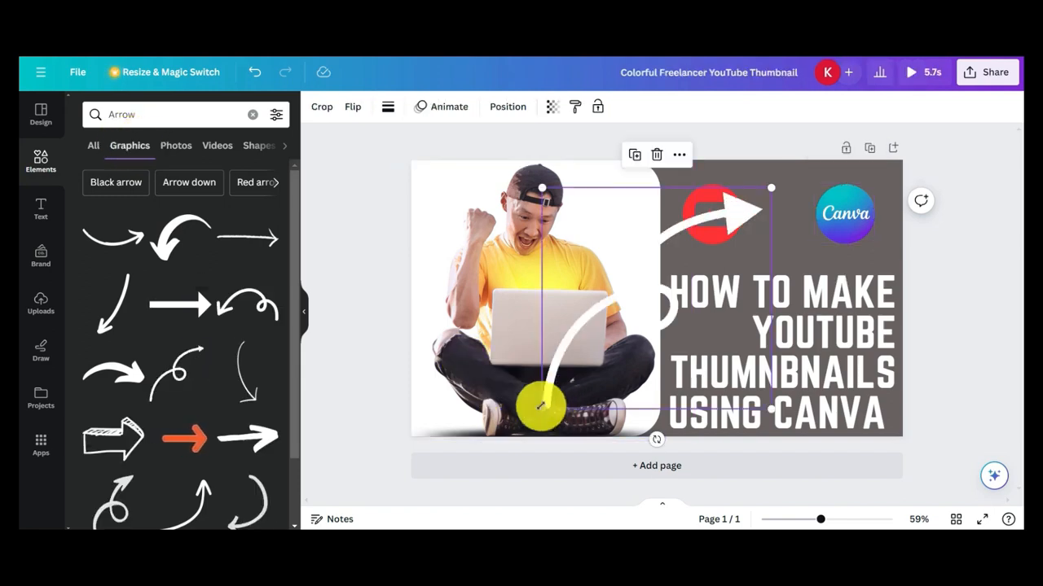
pyautogui.moveTo(539, 408); pyautogui.dragTo(766, 195)
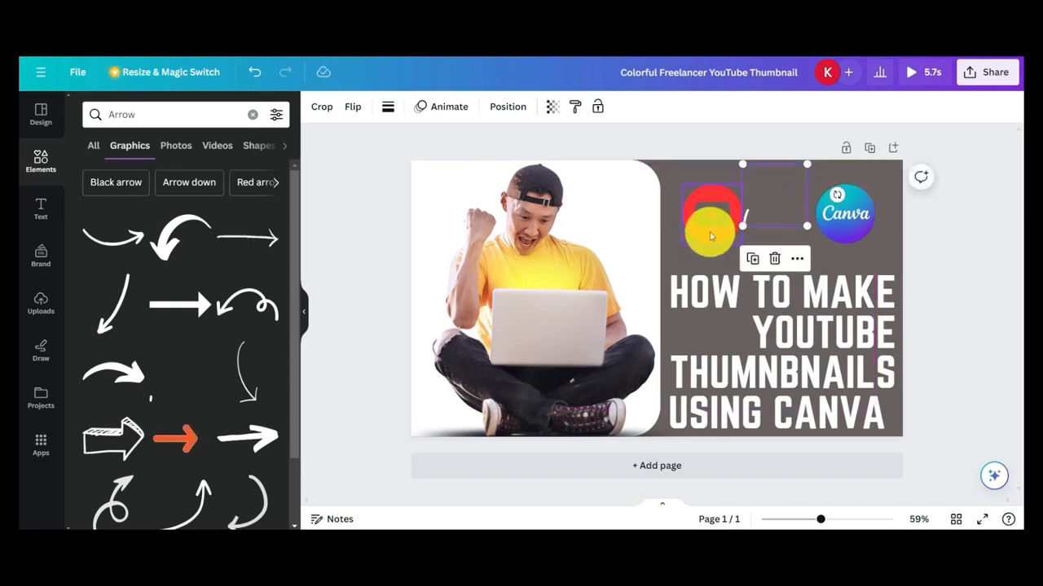
# Lower the YouTube icon slightly, raise the Canva logo, and position the looping arrow so it leads from one to the other
pyautogui.moveTo(709, 232); pyautogui.dragTo(713, 249)
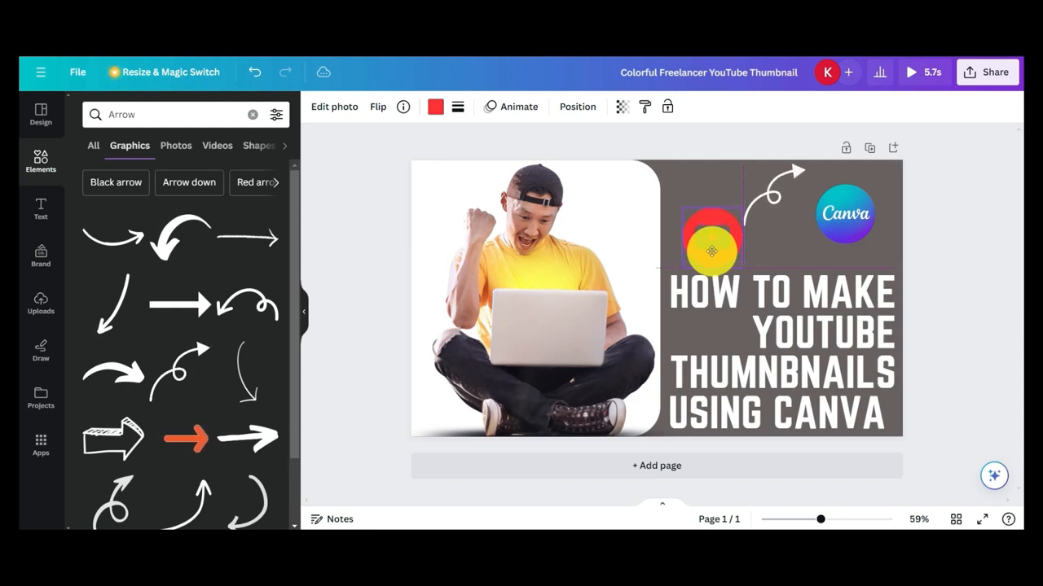
pyautogui.moveTo(711, 252); pyautogui.dragTo(716, 246)
pyautogui.moveTo(836, 210); pyautogui.dragTo(777, 217)
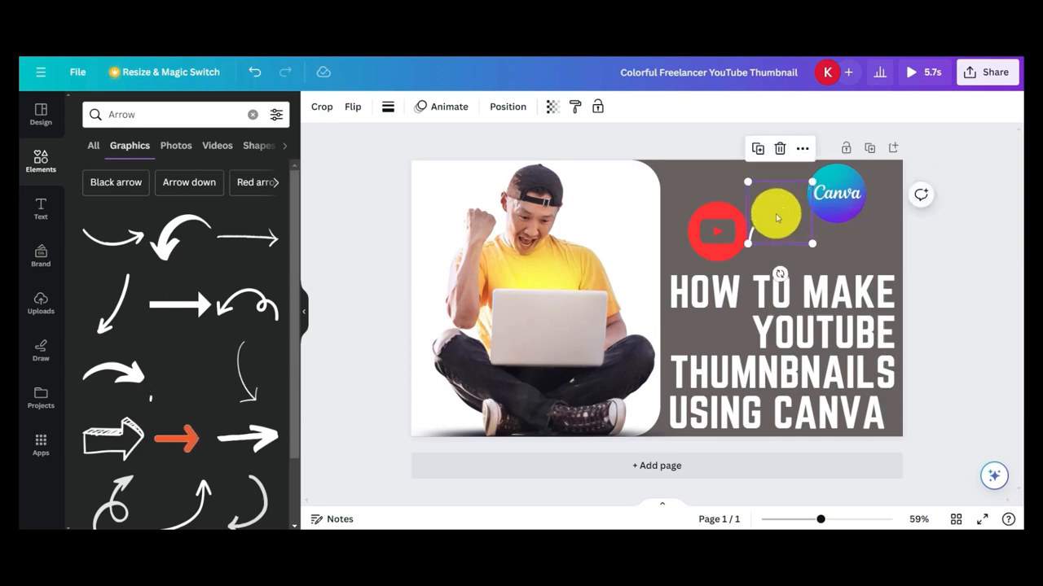
pyautogui.click(990, 244)
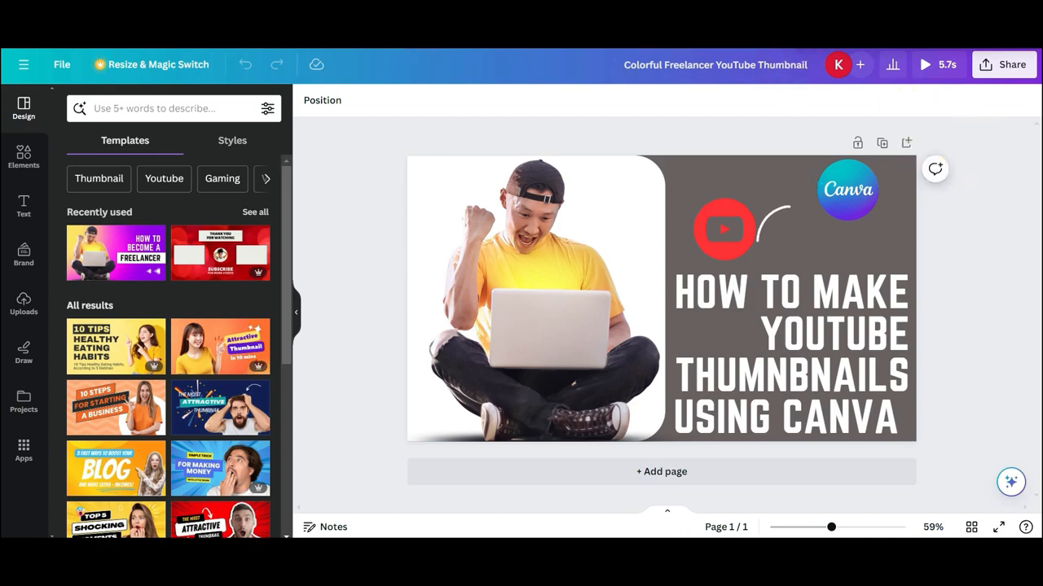
# Return to the home page and create a new blank YouTube Thumbnail design
pyautogui.click(31, 69)
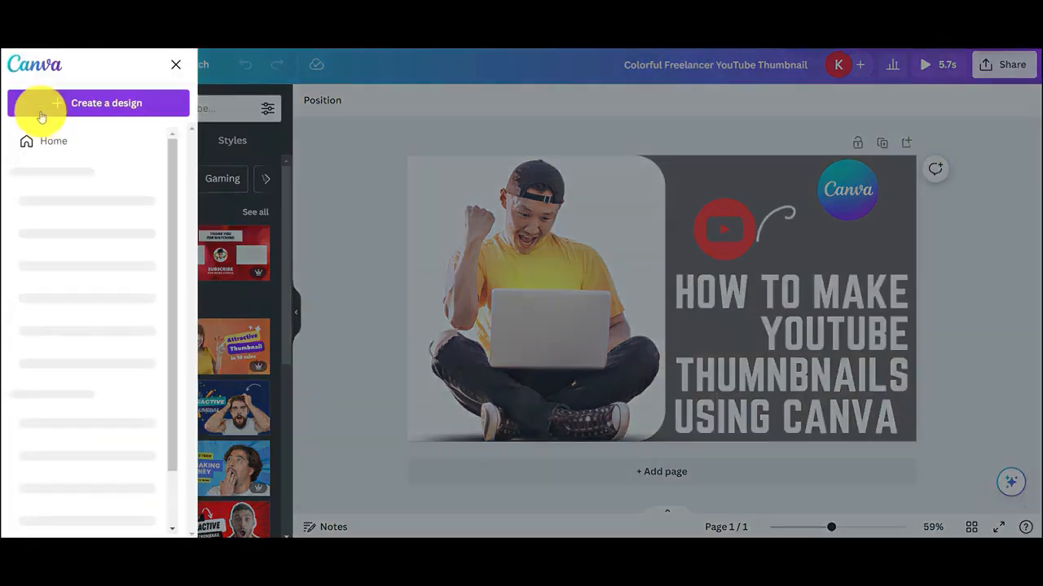
pyautogui.click(54, 152)
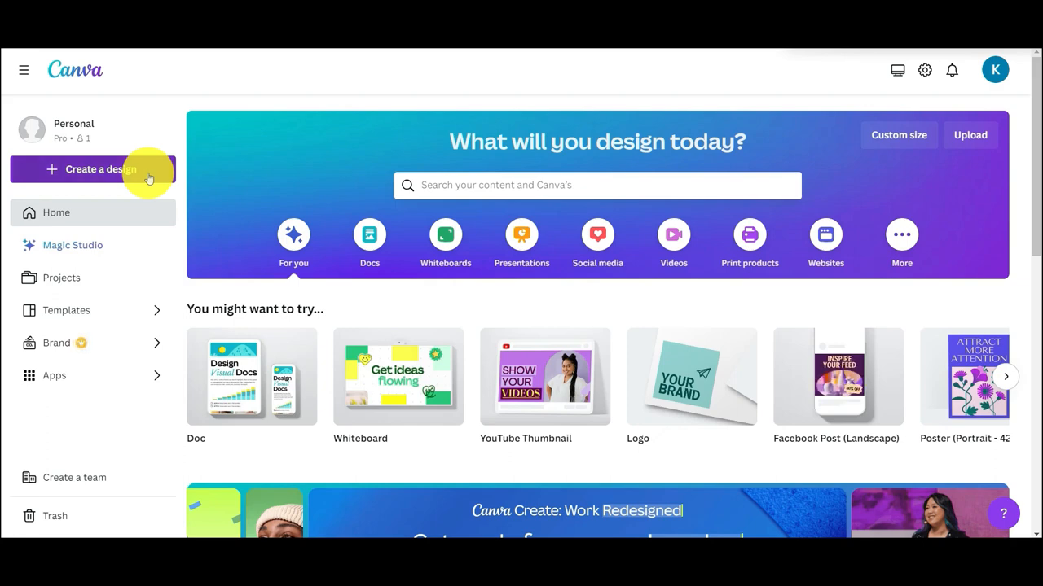
pyautogui.click(149, 177)
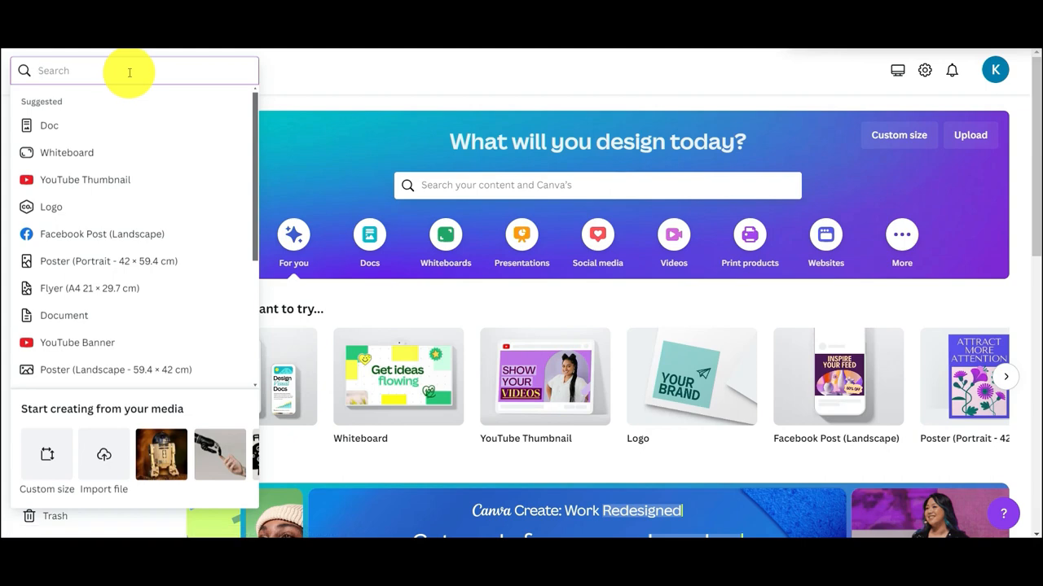
pyautogui.write('youtube thum')
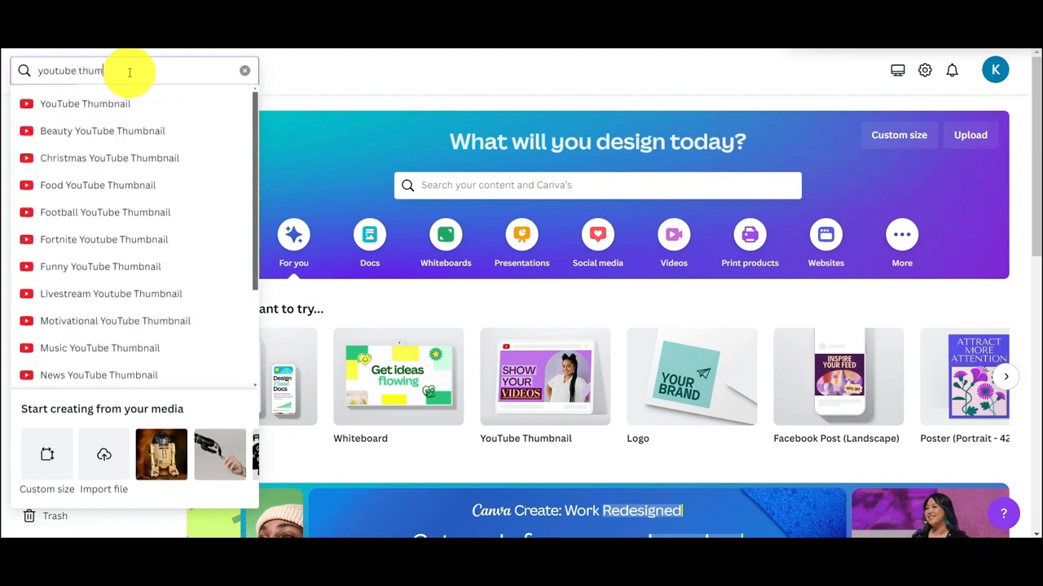
pyautogui.click(133, 118)
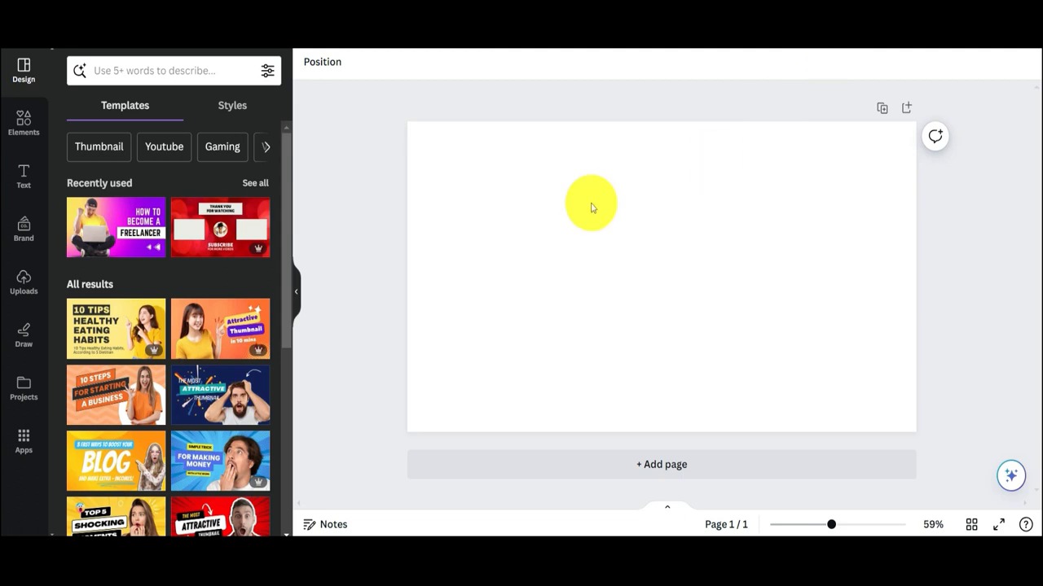
# Try red, coral, pink and black-to-blue gradient backgrounds on the blank page, ending with the blue-to-pink gradient
pyautogui.click(586, 210)
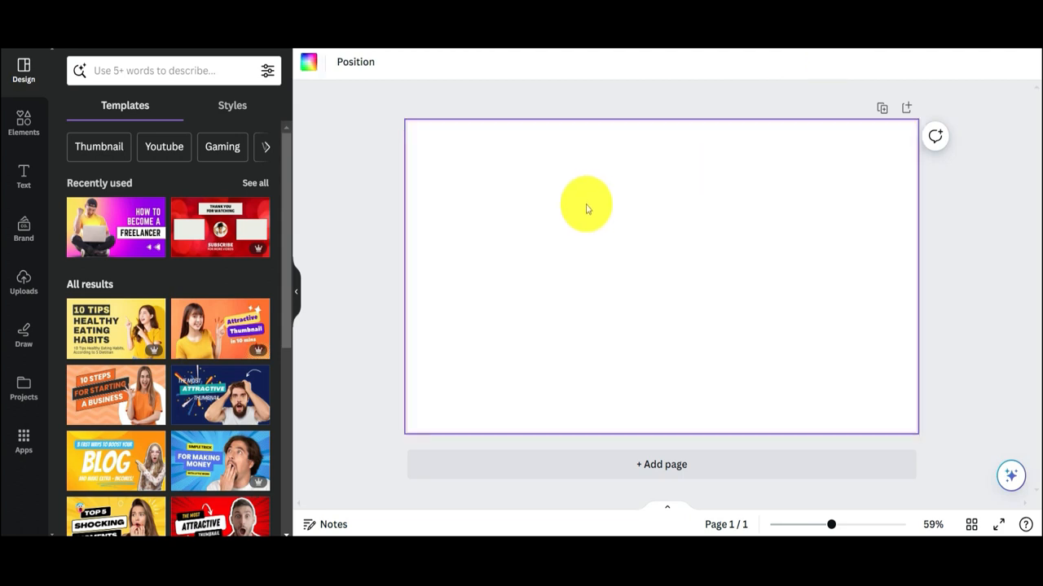
pyautogui.click(309, 65)
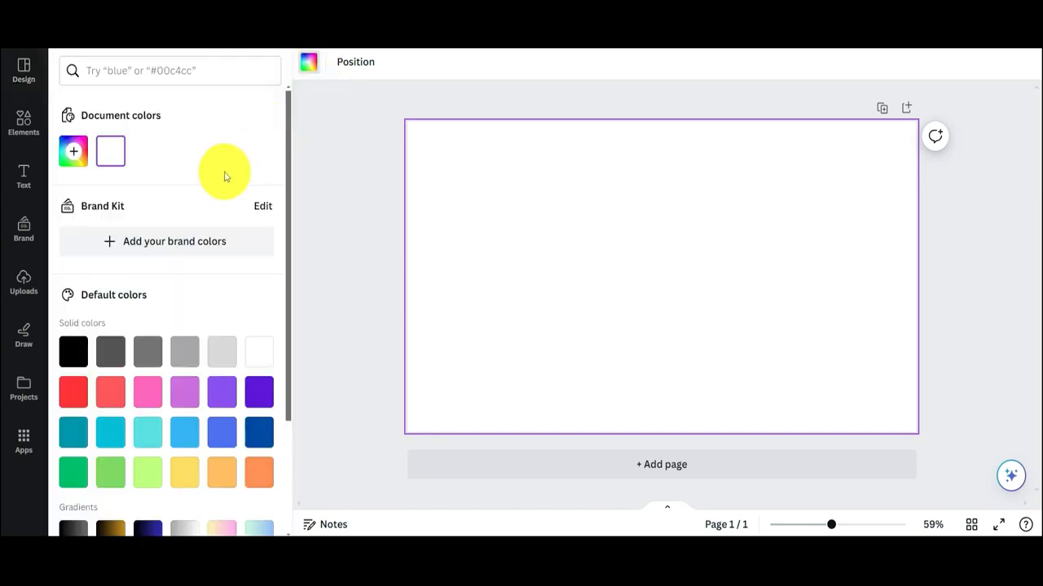
pyautogui.scroll(-1, 210, 173)
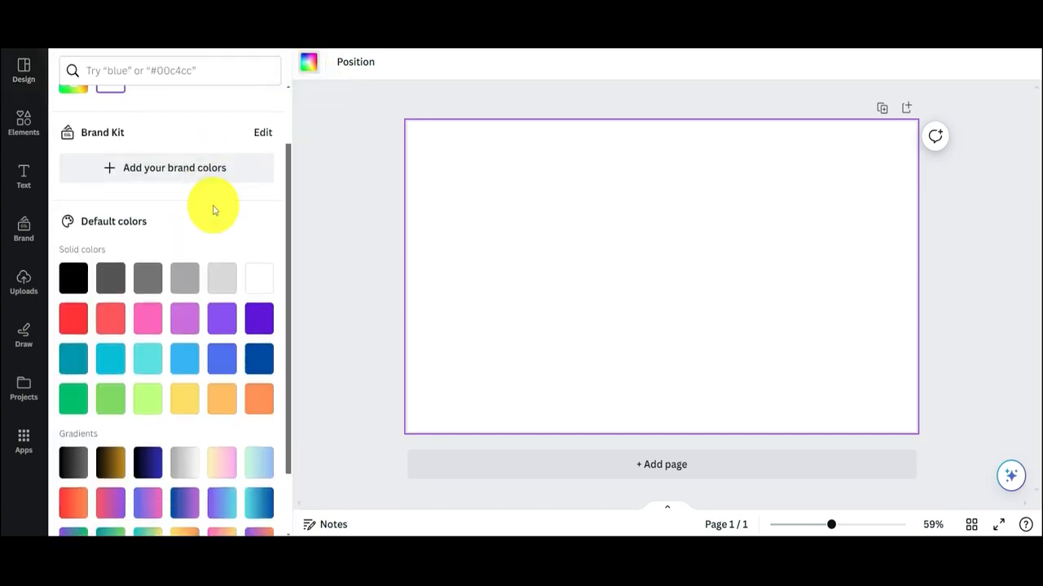
pyautogui.scroll(-1, 214, 217)
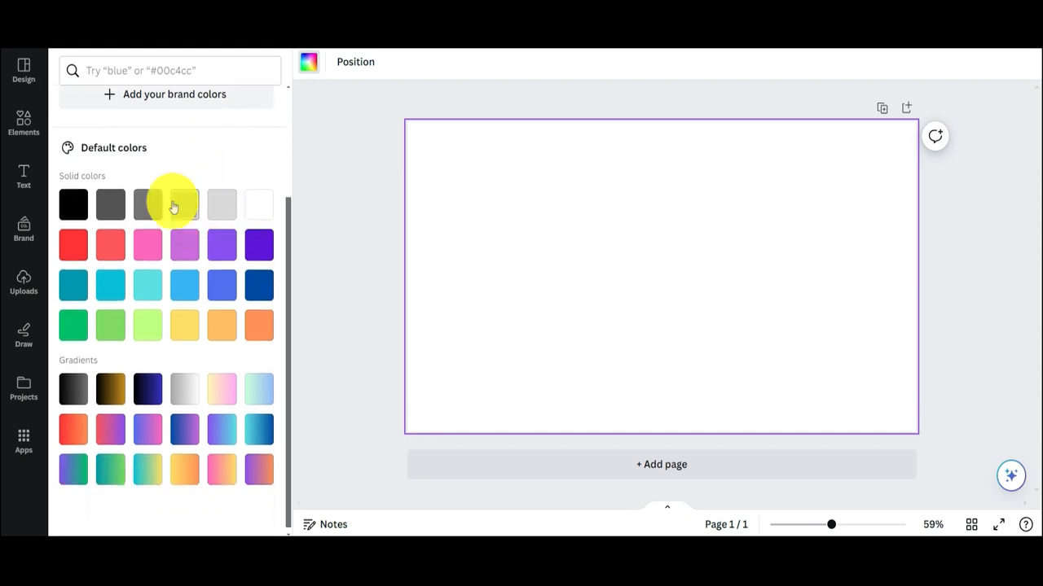
pyautogui.click(75, 246)
pyautogui.click(110, 244)
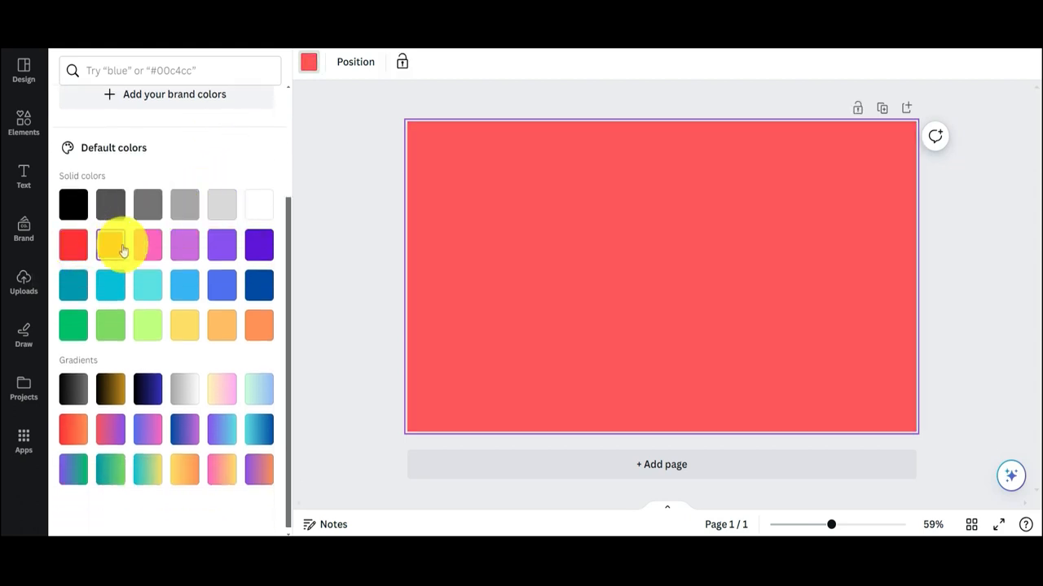
pyautogui.click(147, 245)
pyautogui.click(155, 386)
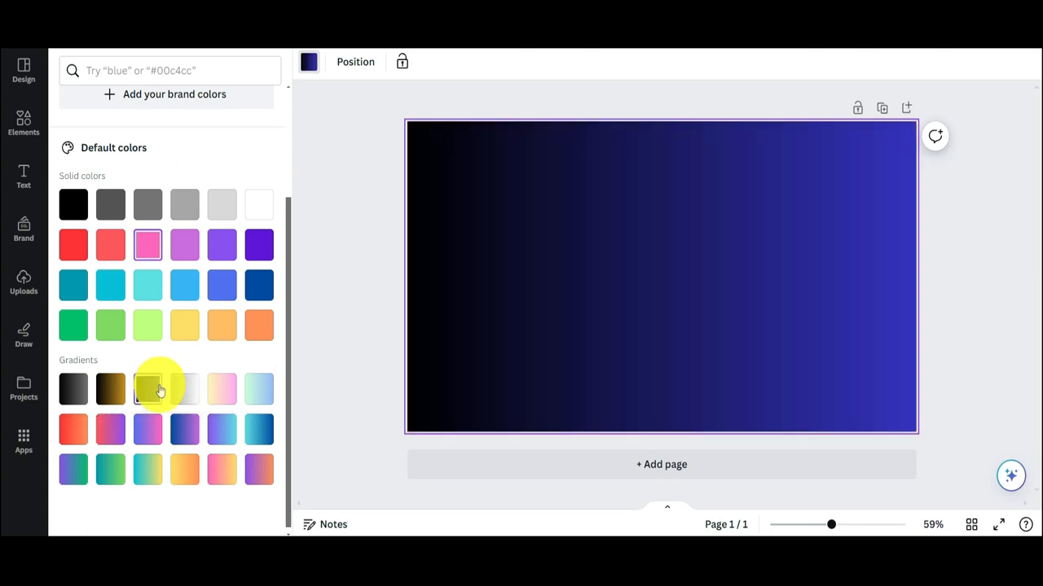
pyautogui.click(140, 444)
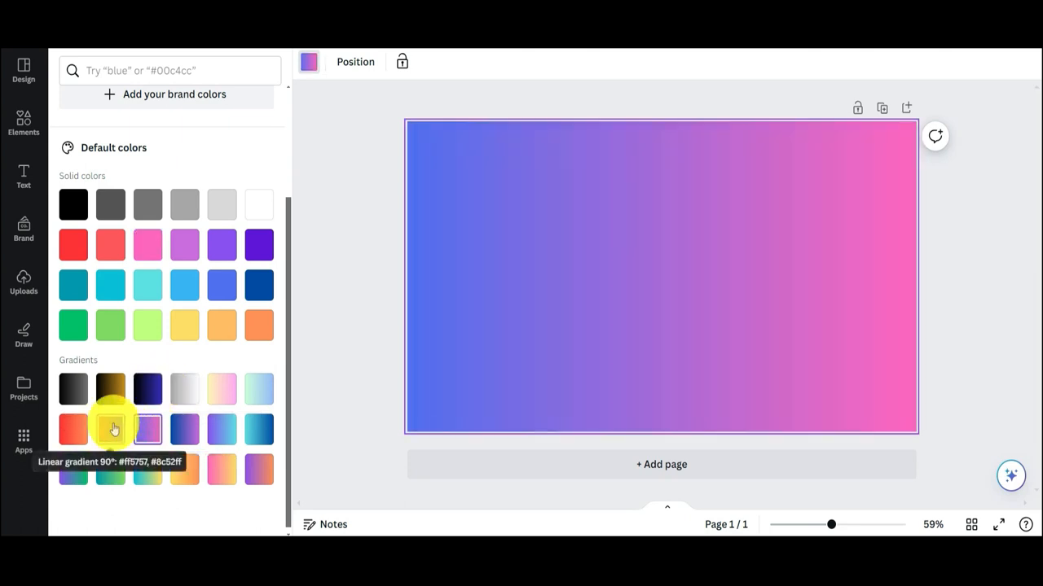
# Try the coral-to-purple gradient as the page background, ending with the pale yellow-to-pink gradient
pyautogui.click(111, 427)
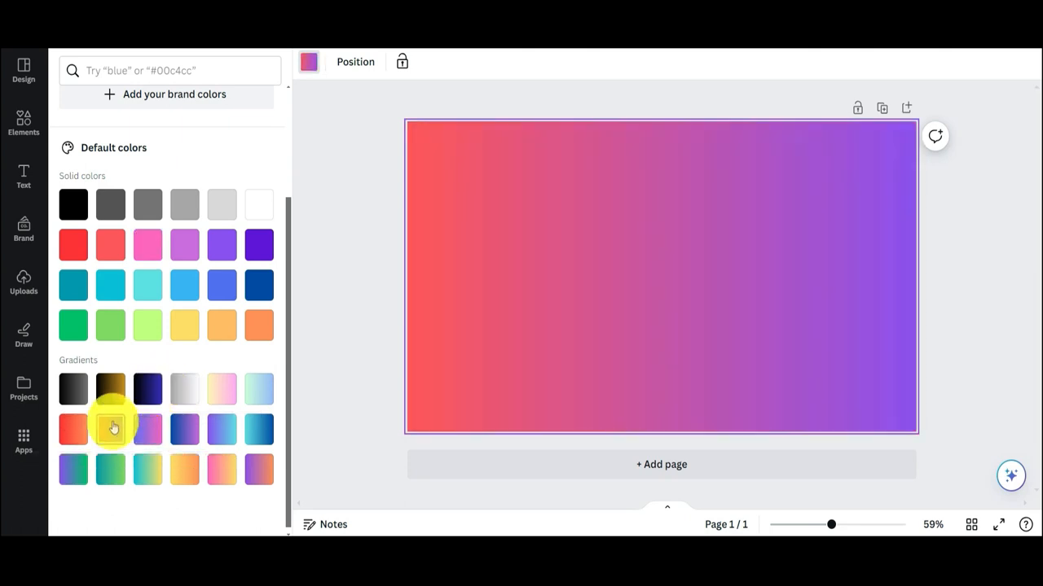
pyautogui.click(223, 389)
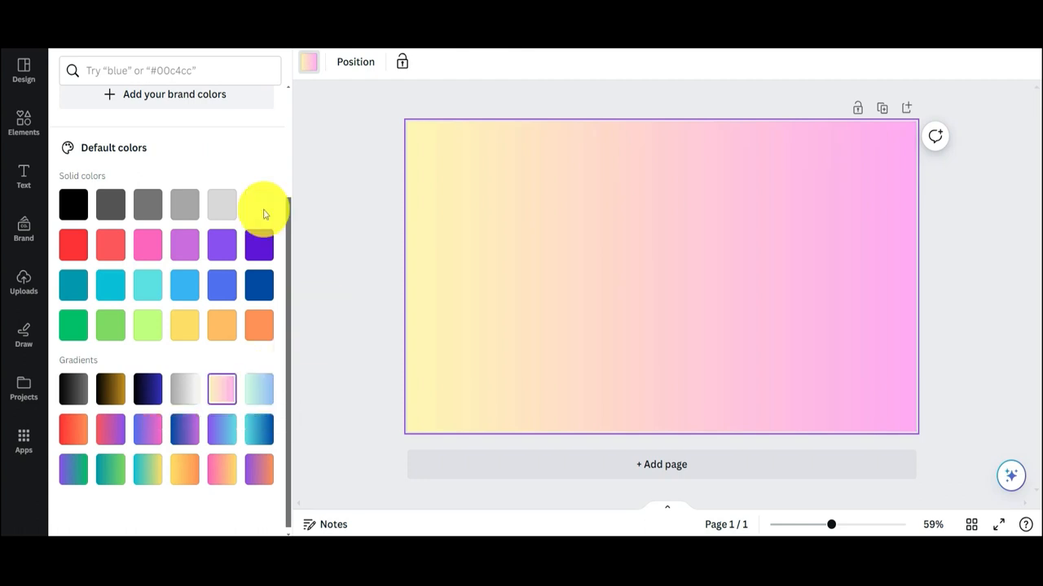
pyautogui.scroll(3, 235, 174)
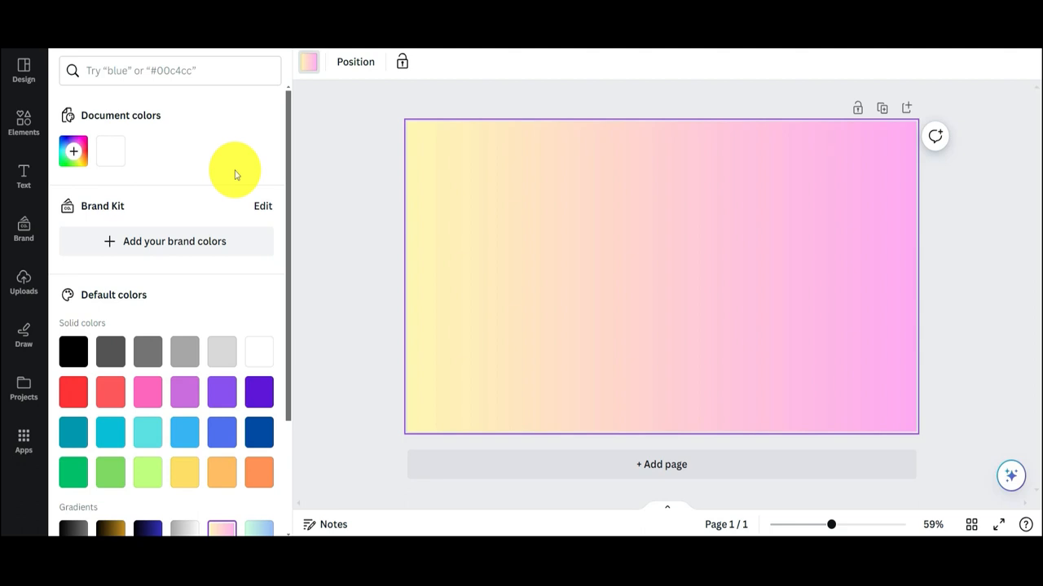
# Upload the Unsplash JPG photo of the man giving two thumbs up and add it to the page
pyautogui.click(15, 66)
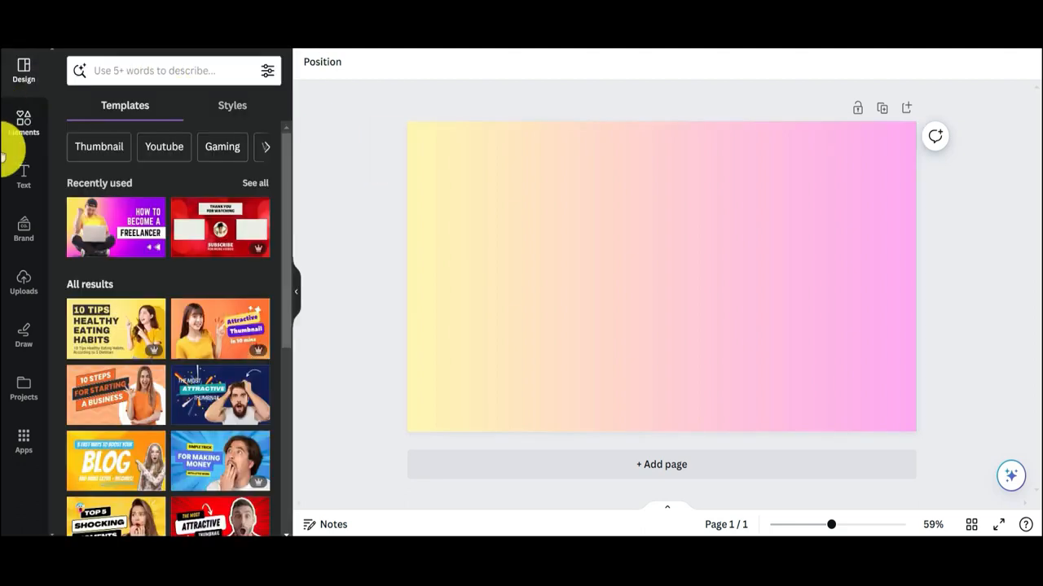
pyautogui.click(5, 277)
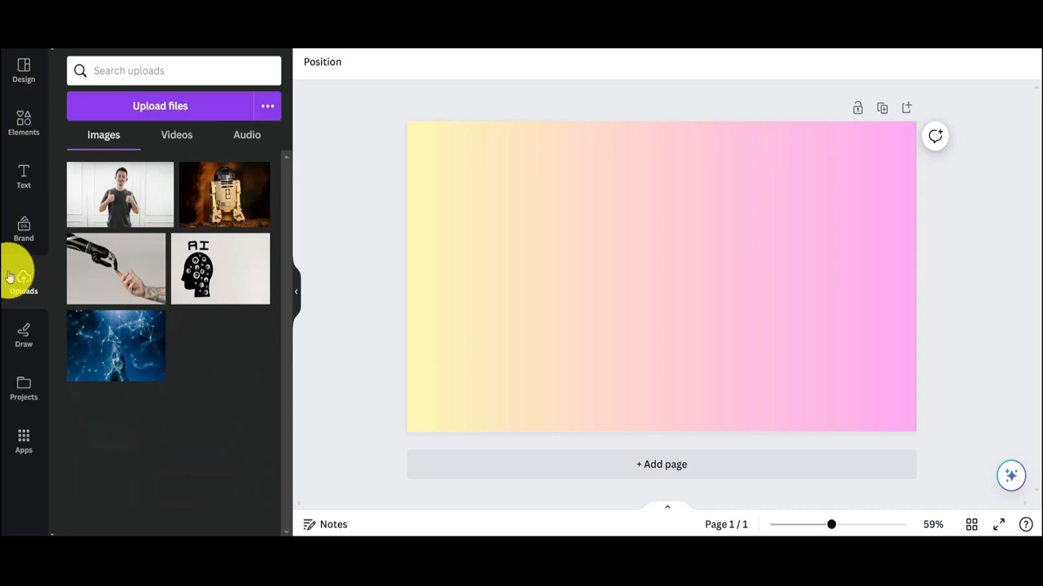
pyautogui.click(201, 108)
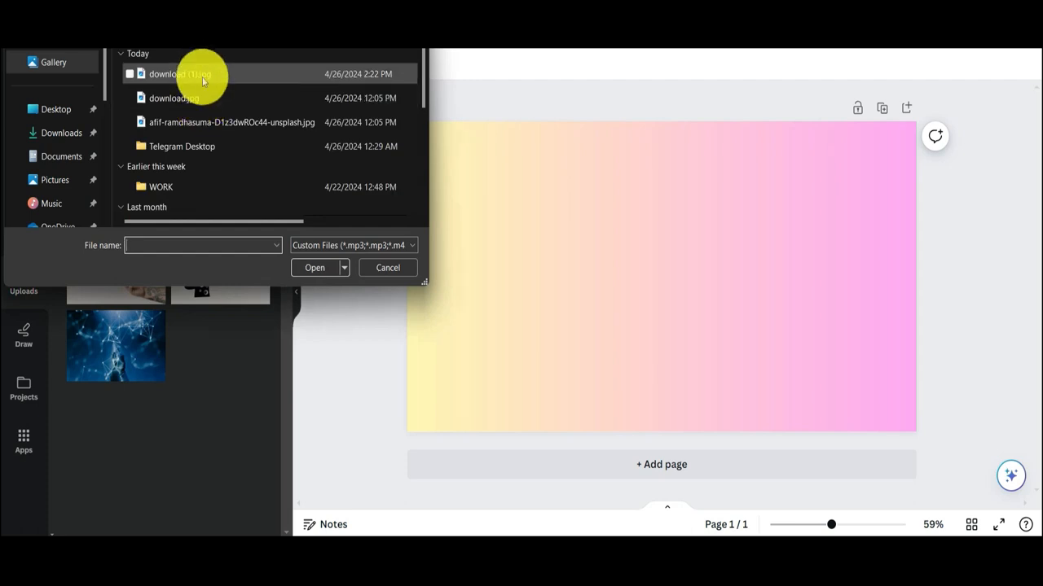
pyautogui.doubleClick(206, 122)
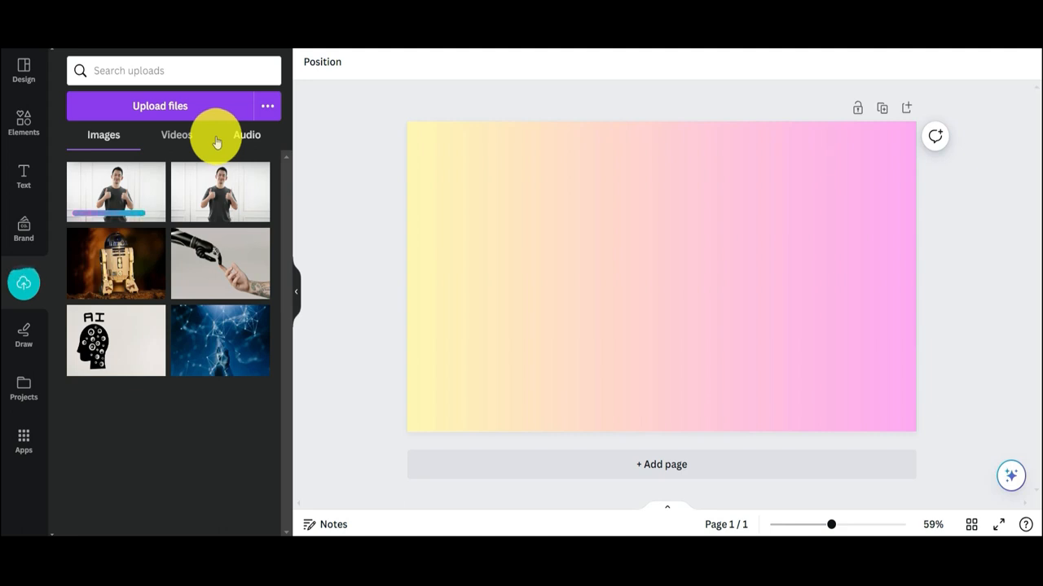
pyautogui.click(135, 205)
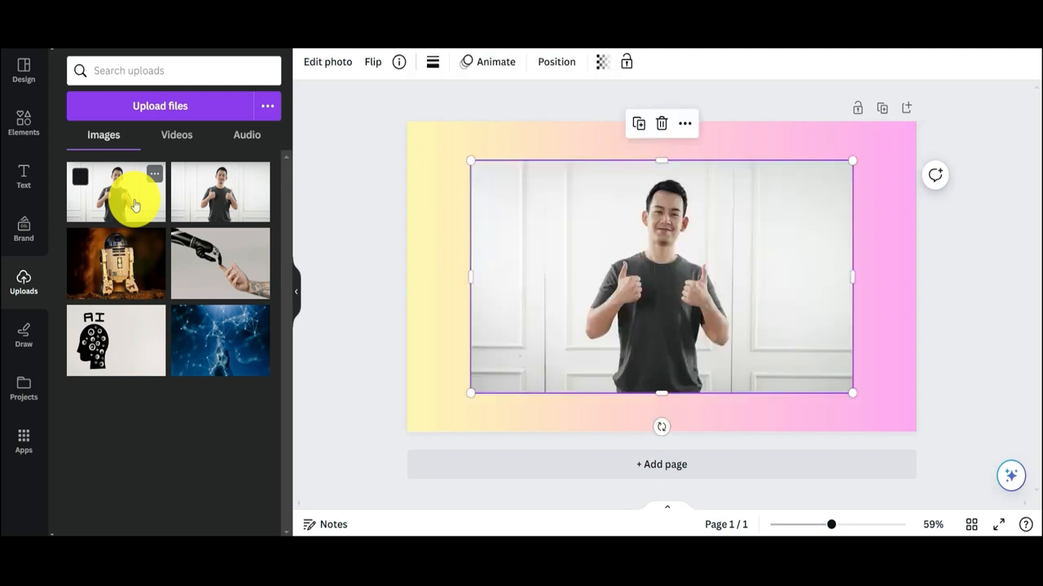
# Crop the photo's sides to an upright frame around the man and place it over the yellow side of the page
pyautogui.moveTo(698, 284); pyautogui.dragTo(533, 316)
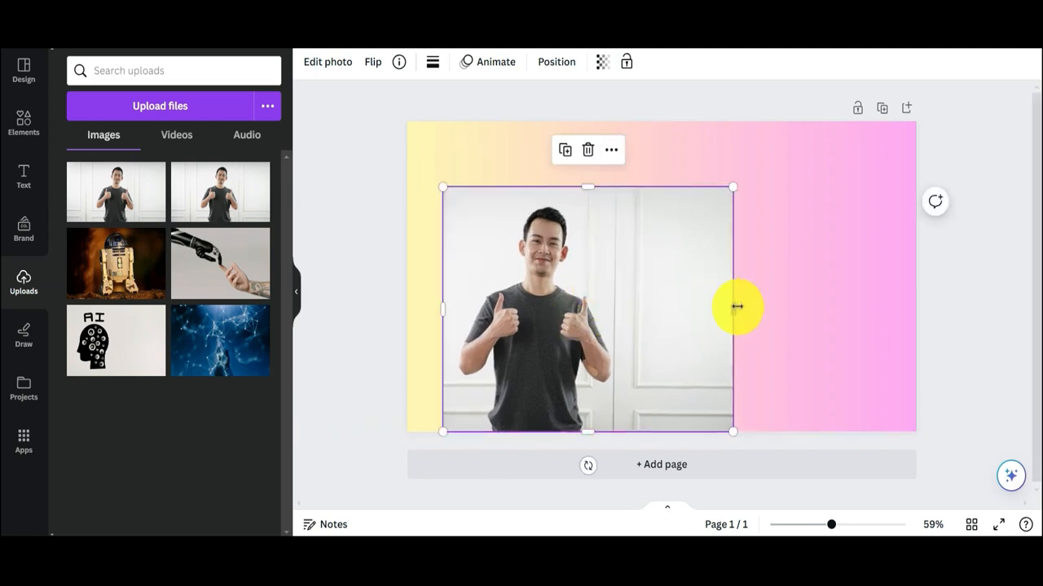
pyautogui.moveTo(735, 310); pyautogui.dragTo(540, 291)
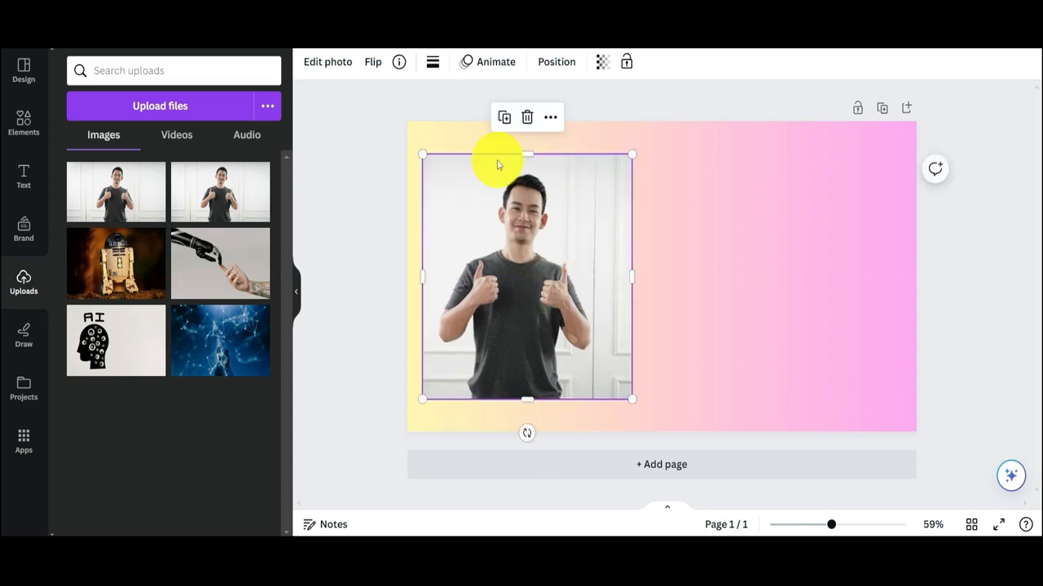
pyautogui.click(370, 164)
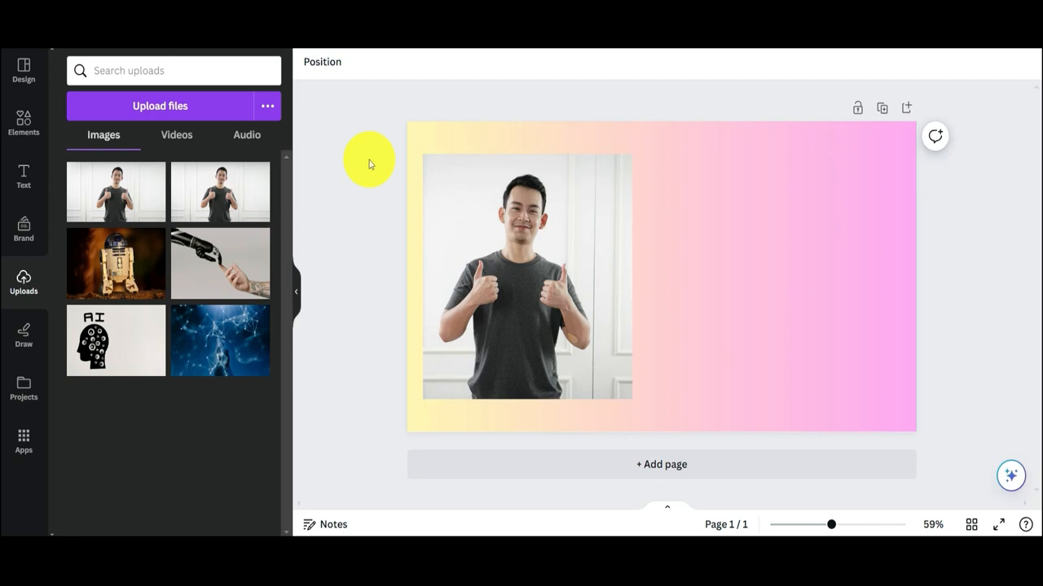
# Add a subheading and replace its placeholder text with "HOW TO MAKE YOUTUBE THUMBNAILS BY CANVA"
pyautogui.click(23, 174)
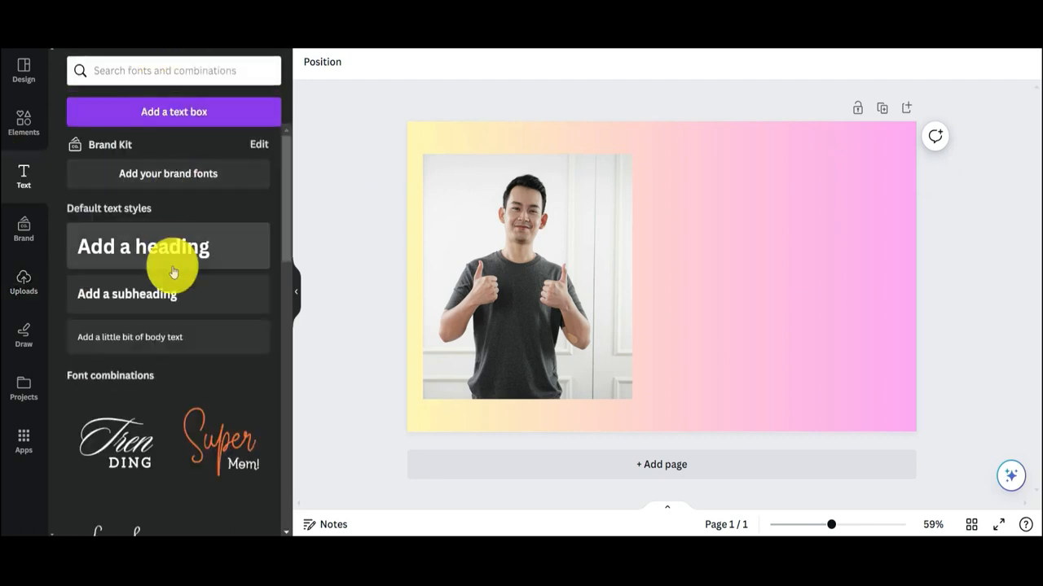
pyautogui.click(179, 301)
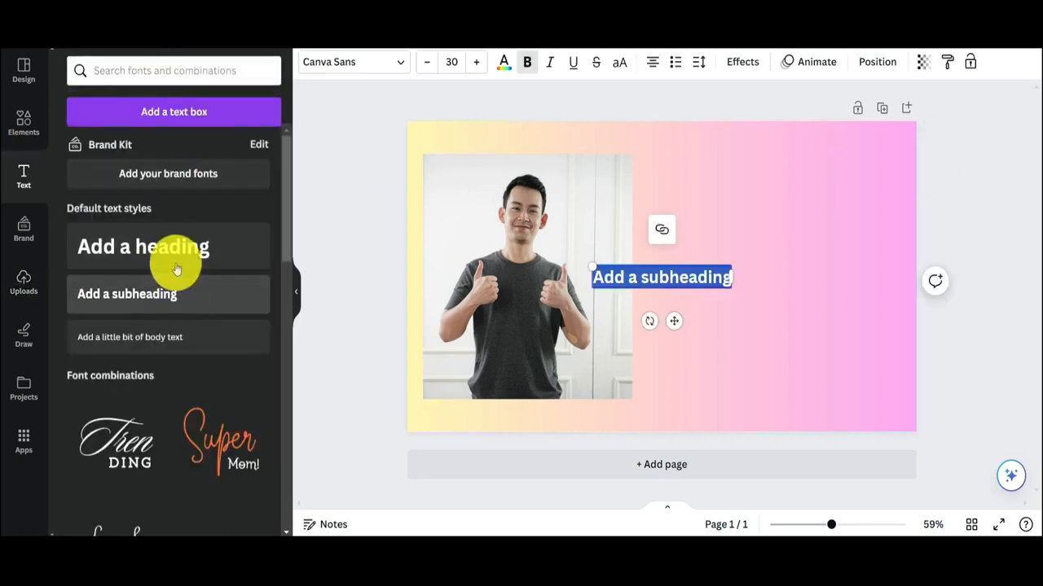
pyautogui.click(43, 187)
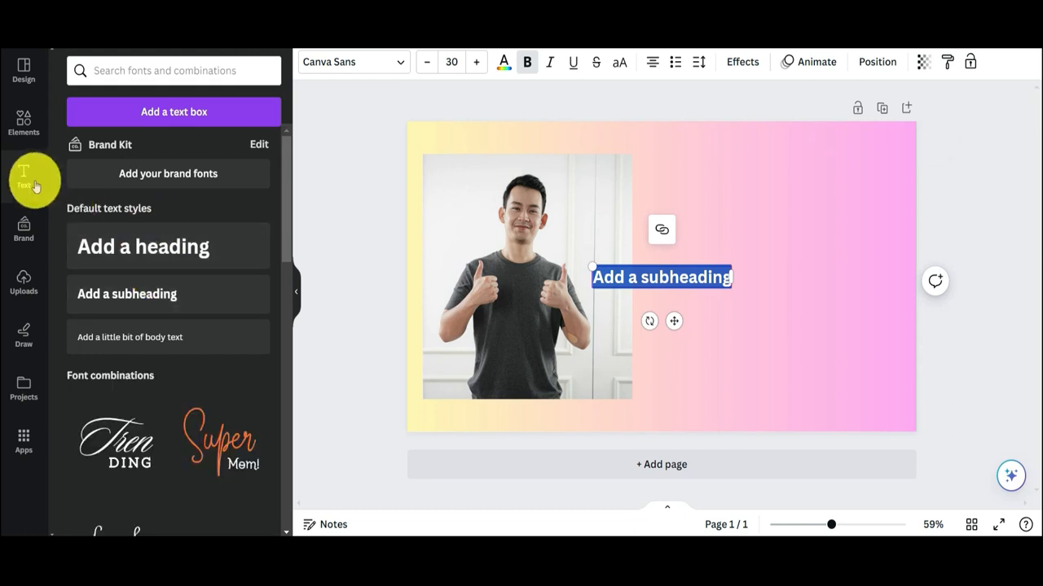
pyautogui.rightClick(698, 277)
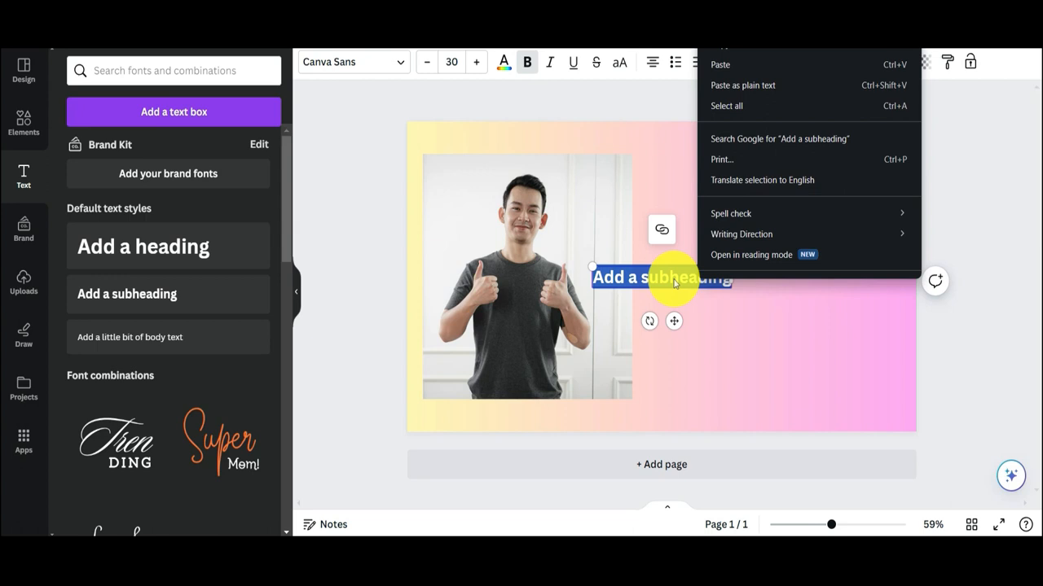
pyautogui.press('Escape')
pyautogui.press('BackSpace')
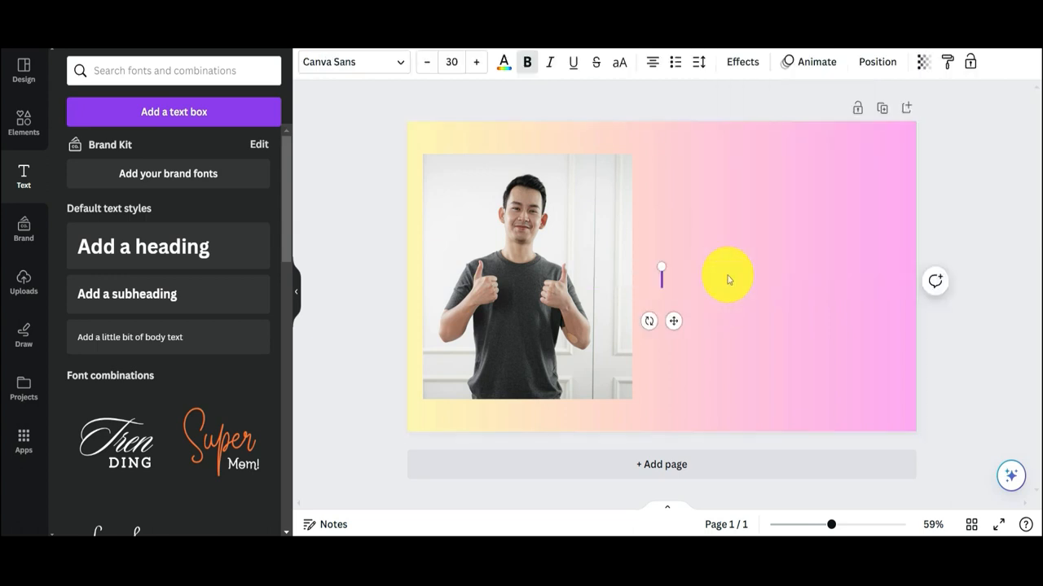
pyautogui.write('HOW TO M')
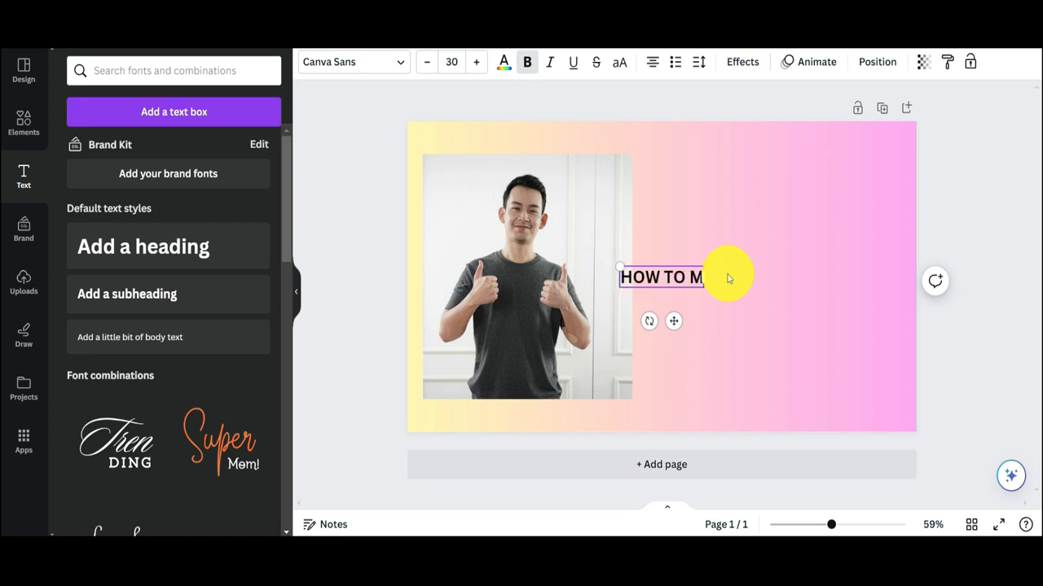
pyautogui.write('AKE YO')
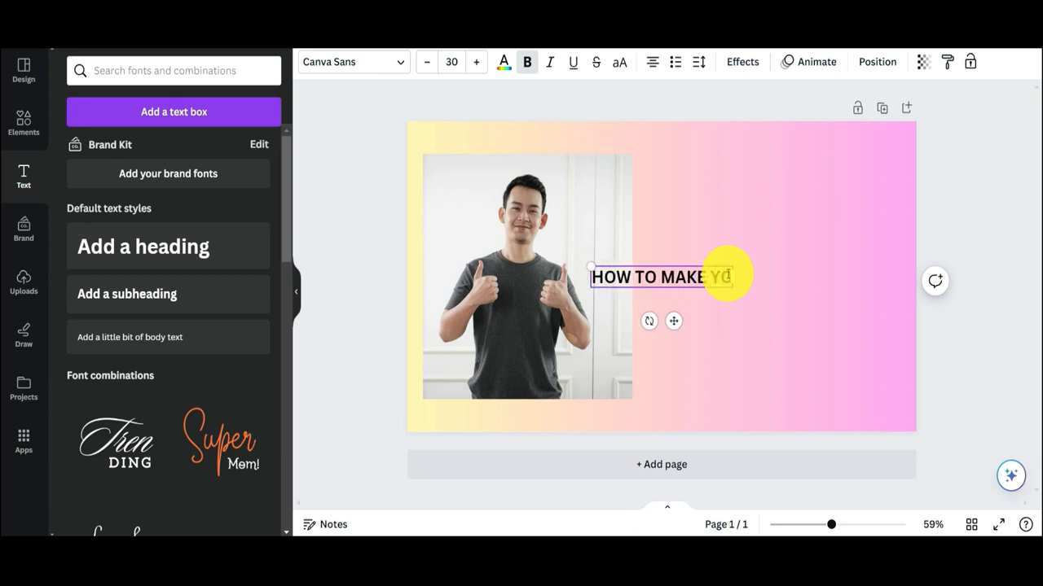
pyautogui.write('UTUBE T')
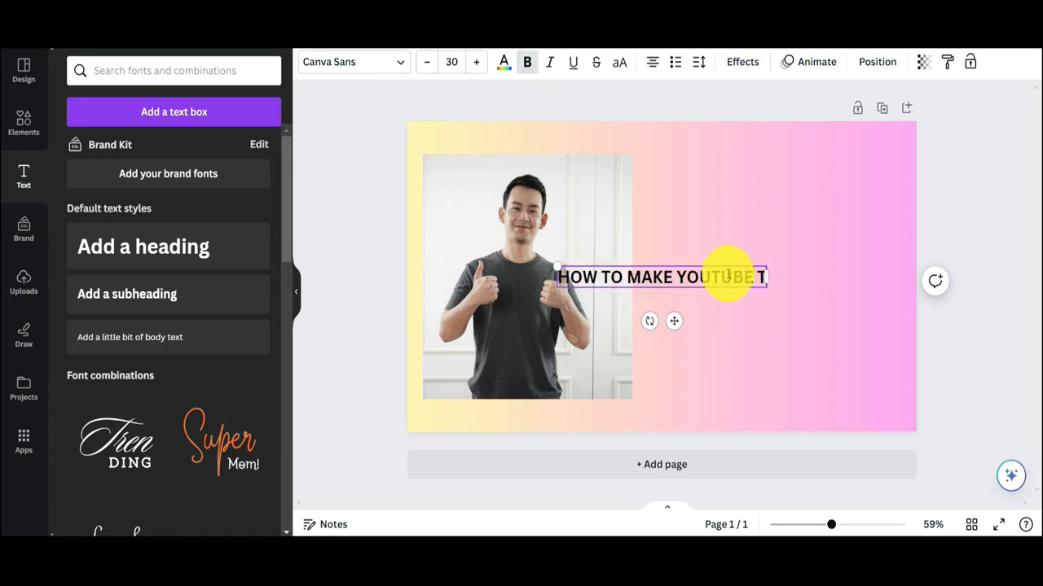
pyautogui.write('HUMBNA')
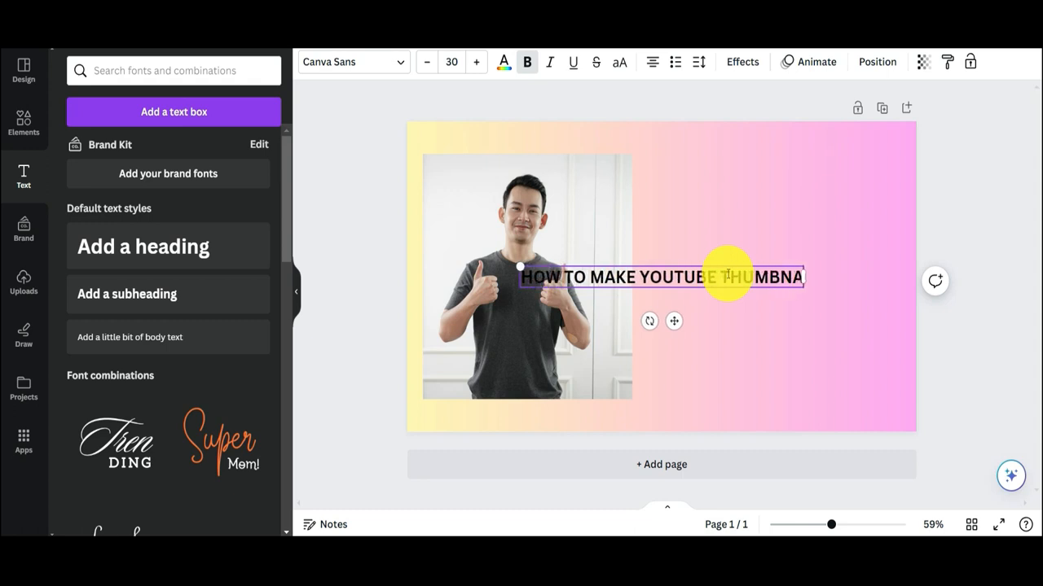
pyautogui.write('ILS B')
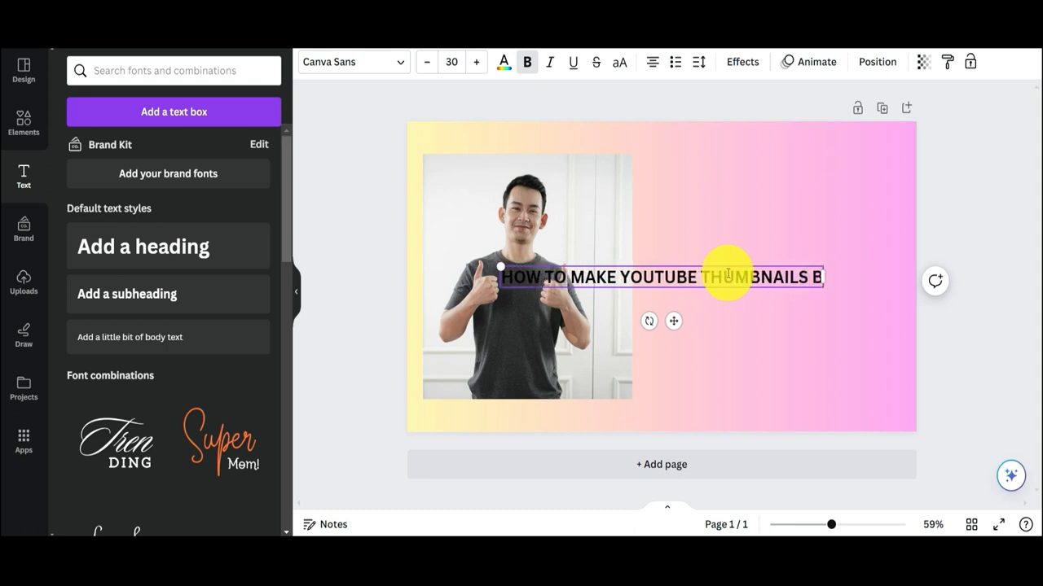
pyautogui.write('Y CA')
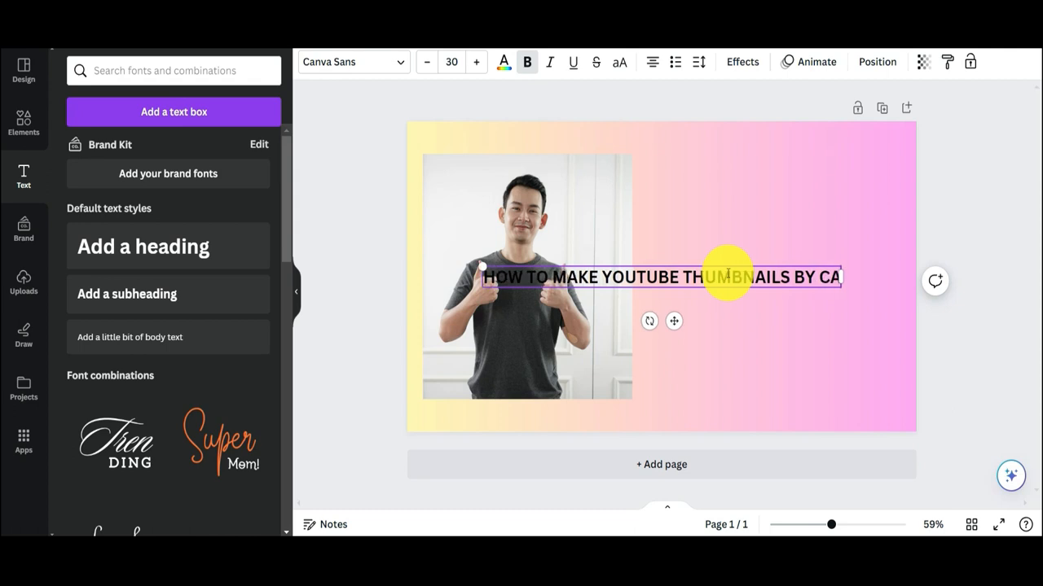
pyautogui.write('NVA')
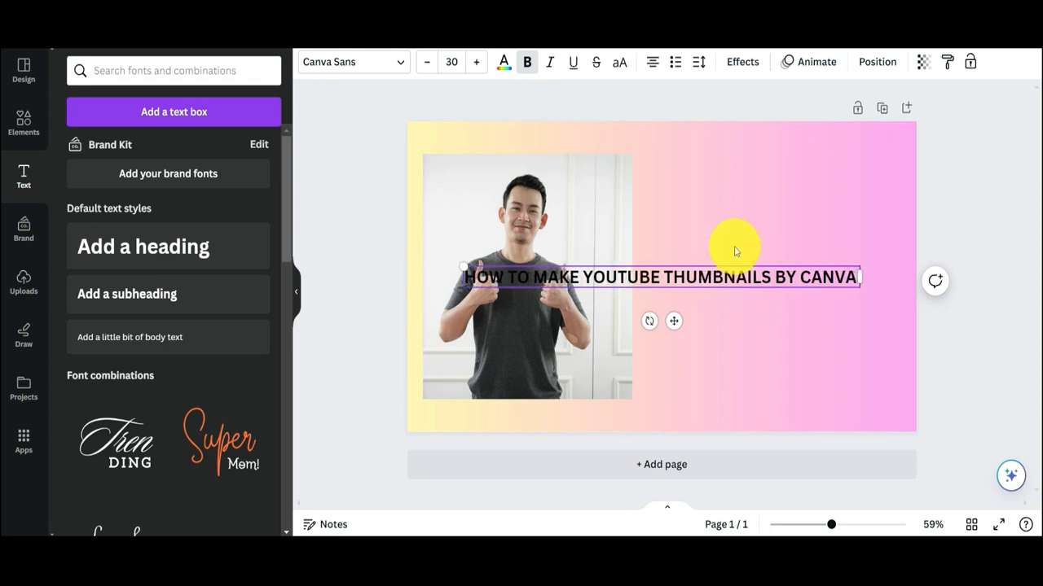
pyautogui.click(833, 345)
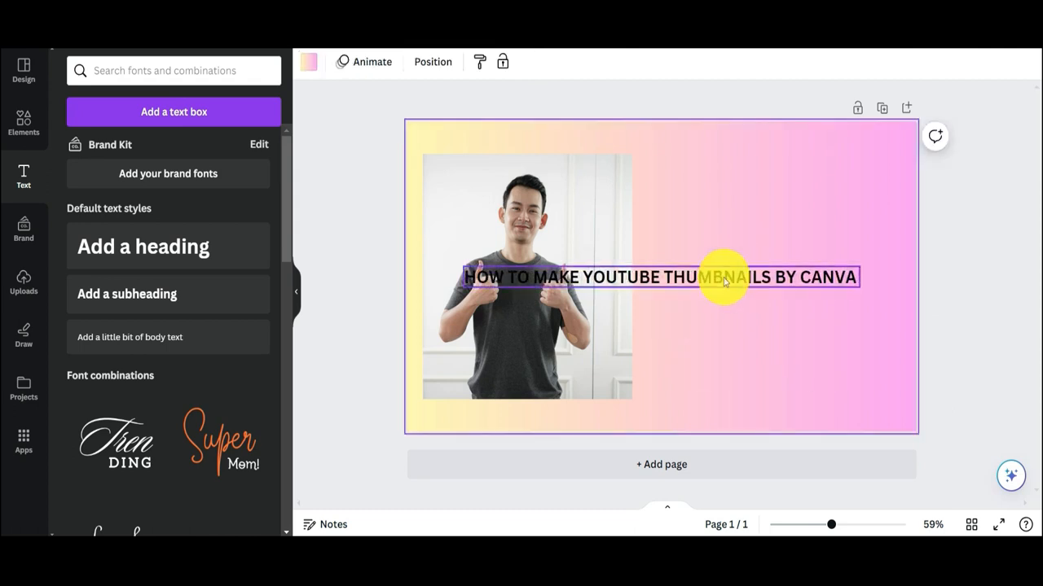
# Try size 38 for the title text, ending with it scaled down to 20.7 in the empty space beside the photo
pyautogui.click(673, 281)
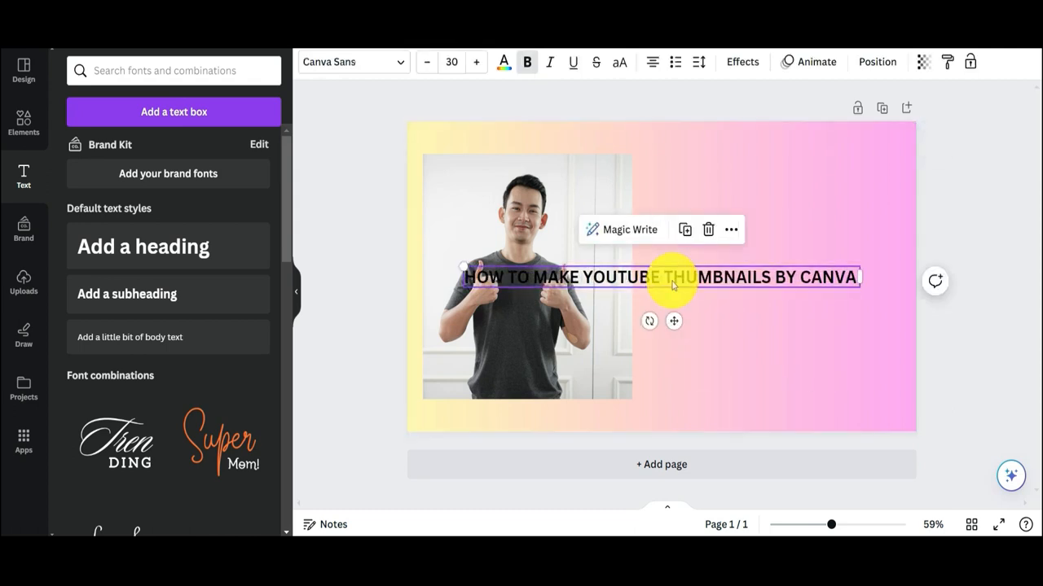
pyautogui.click(477, 65)
pyautogui.click(476, 65)
pyautogui.click(476, 65)
pyautogui.click(477, 65)
pyautogui.click(476, 65)
pyautogui.click(476, 65)
pyautogui.click(476, 65)
pyautogui.click(476, 65)
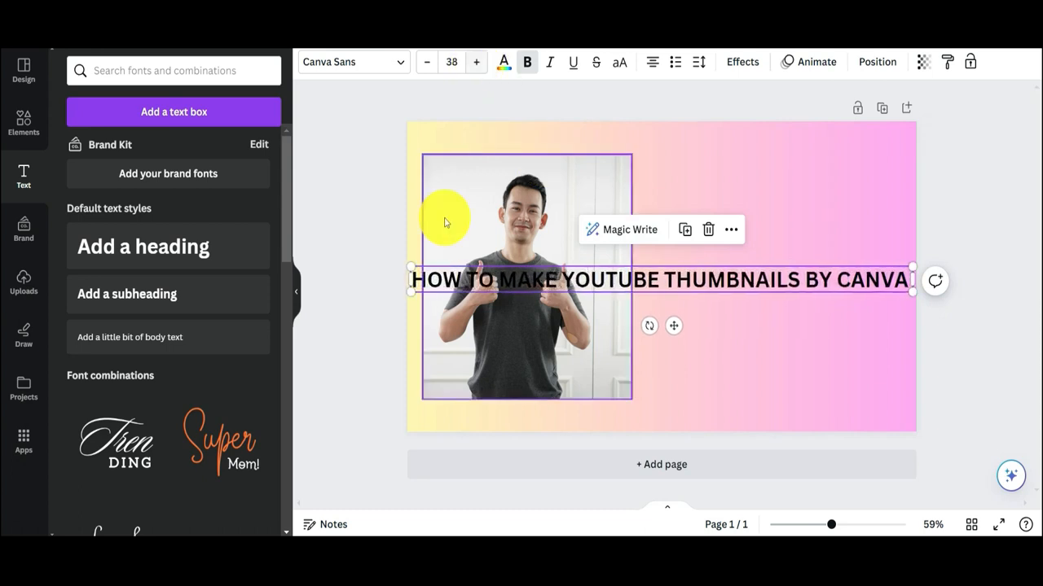
pyautogui.moveTo(409, 266); pyautogui.dragTo(634, 298)
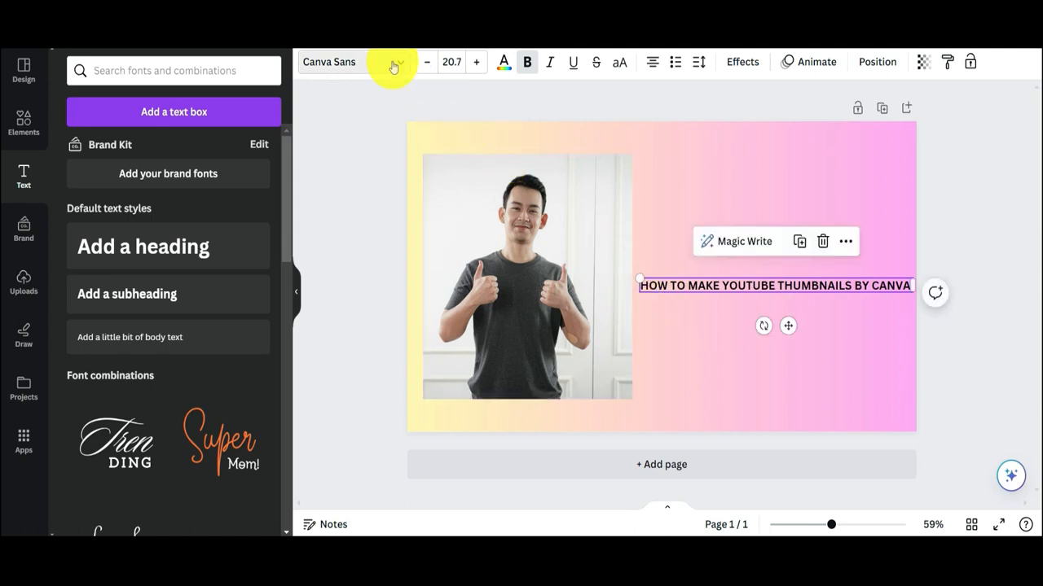
# Try fonts from the Display category on the title, including Distillery Display, Armies Display and DM Serif Display, ending with Foda Display
pyautogui.click(394, 66)
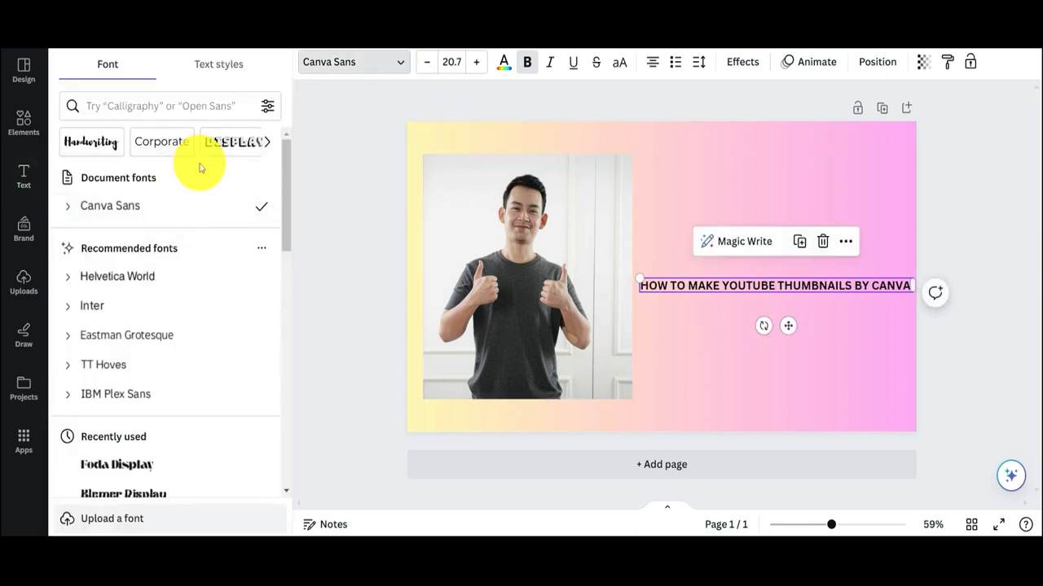
pyautogui.click(264, 142)
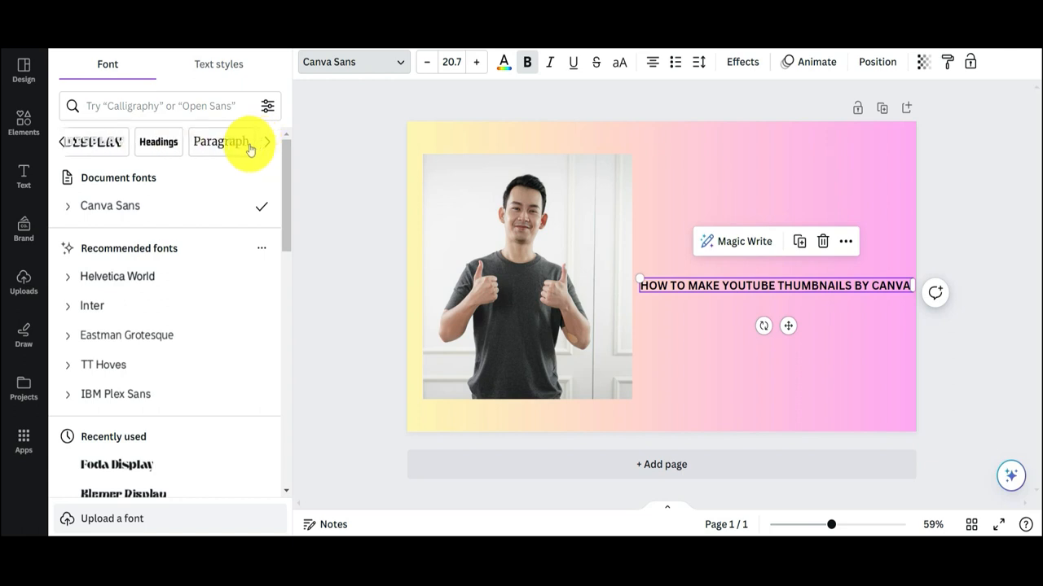
pyautogui.click(117, 148)
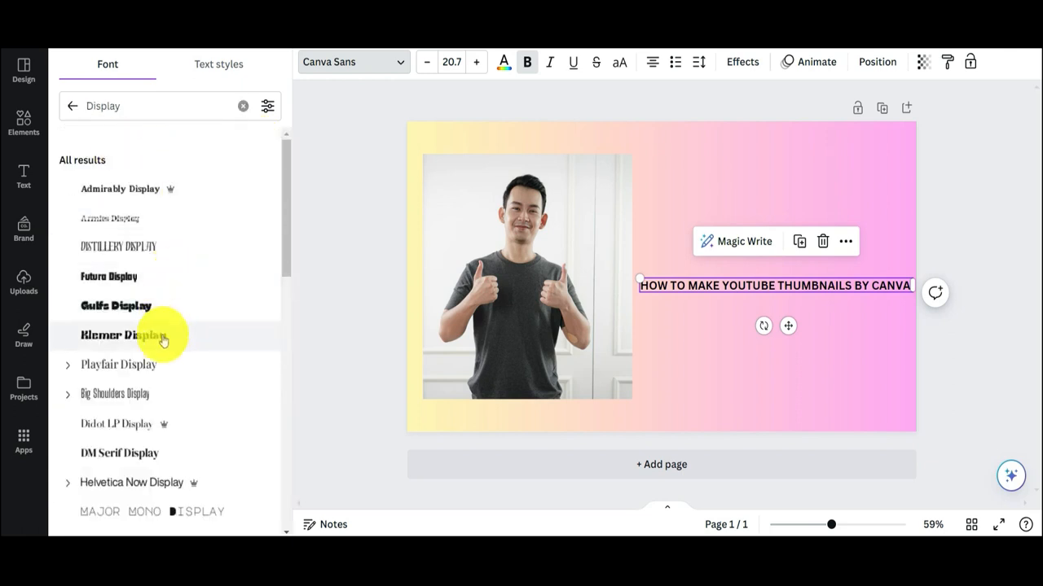
pyautogui.click(163, 341)
pyautogui.click(161, 305)
pyautogui.click(162, 279)
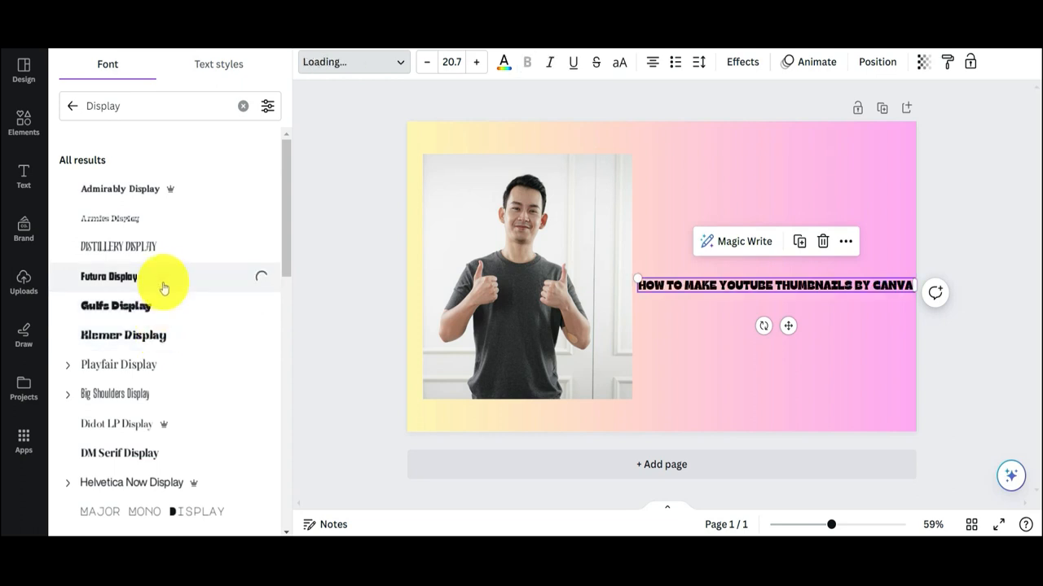
pyautogui.click(163, 248)
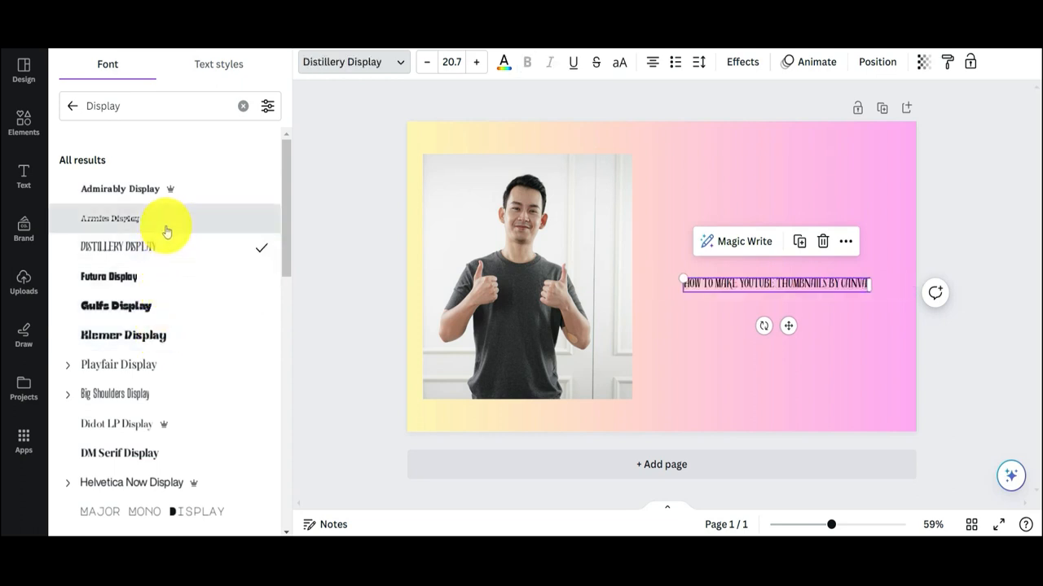
pyautogui.click(165, 233)
pyautogui.scroll(-2, 168, 337)
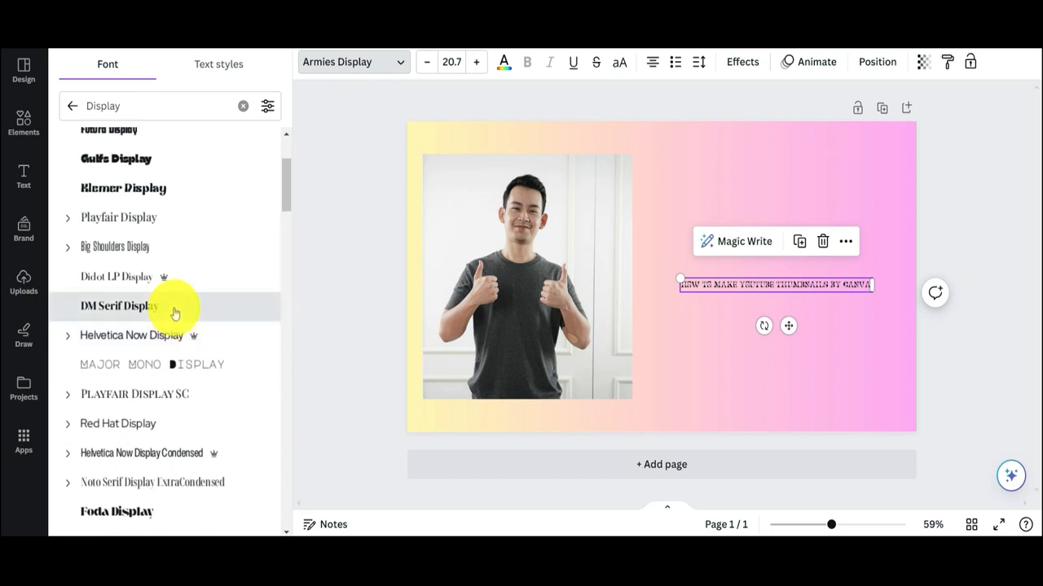
pyautogui.click(174, 314)
pyautogui.scroll(-2, 174, 309)
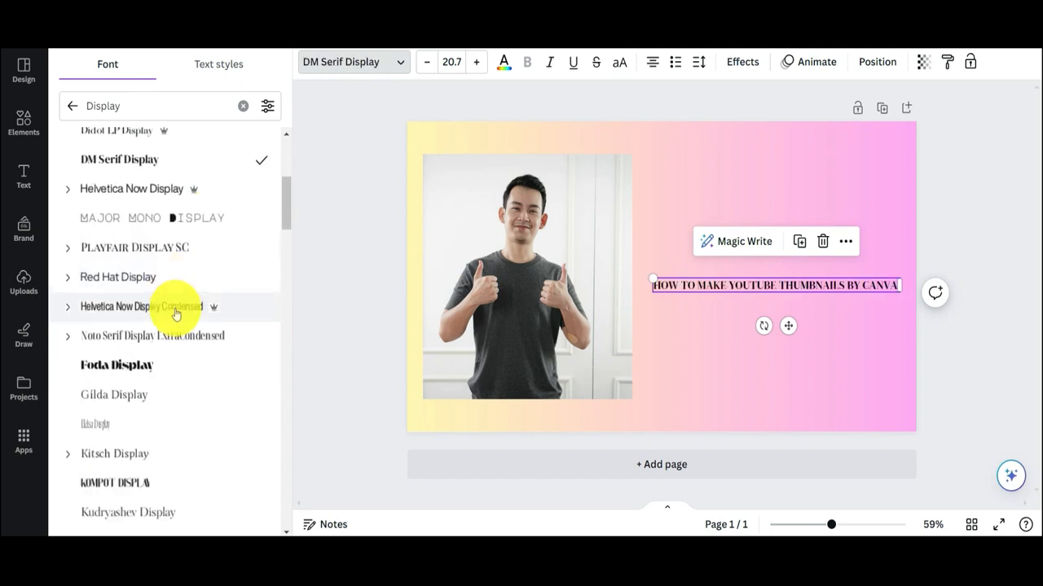
pyautogui.click(186, 363)
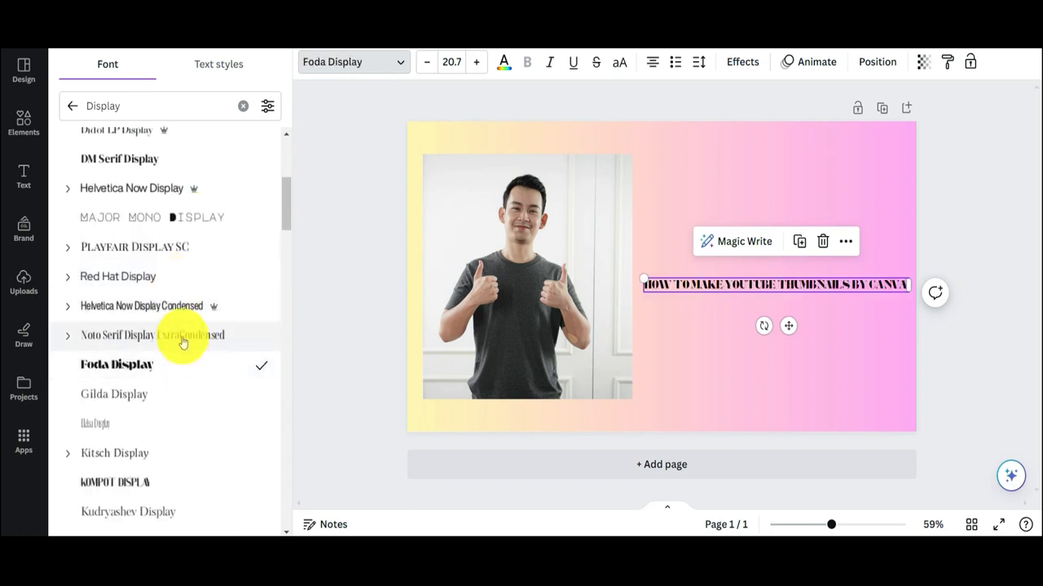
# Set the title's font to Baskerville Display PT and make it bold
pyautogui.scroll(-4, 185, 362)
pyautogui.click(187, 260)
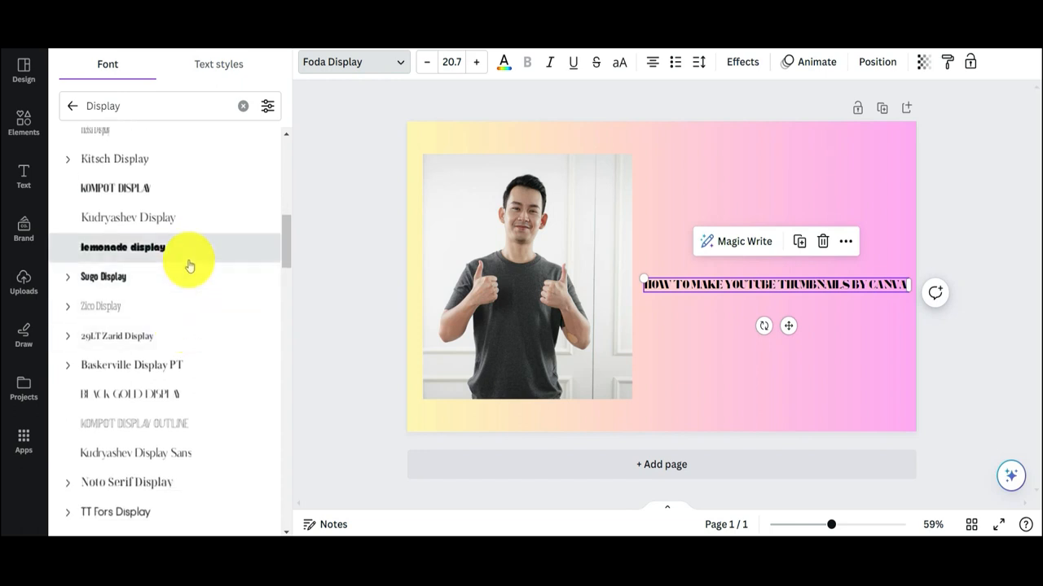
pyautogui.click(192, 365)
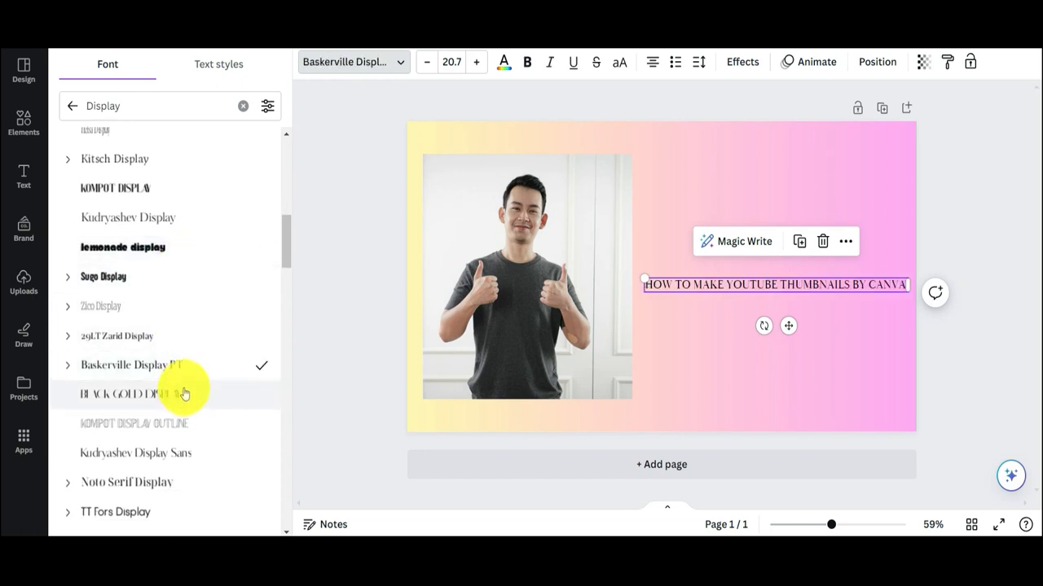
pyautogui.click(368, 221)
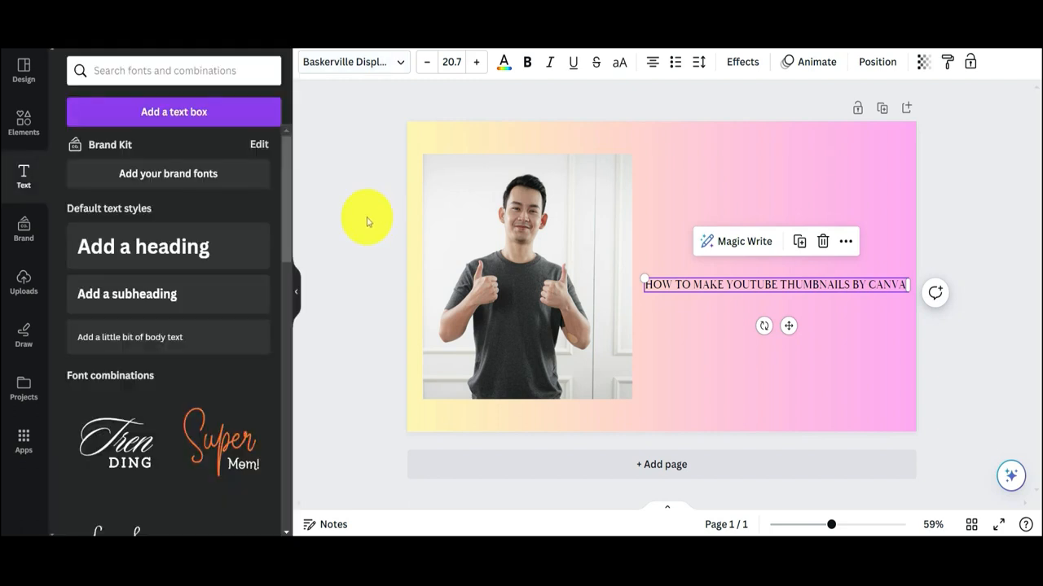
pyautogui.click(528, 67)
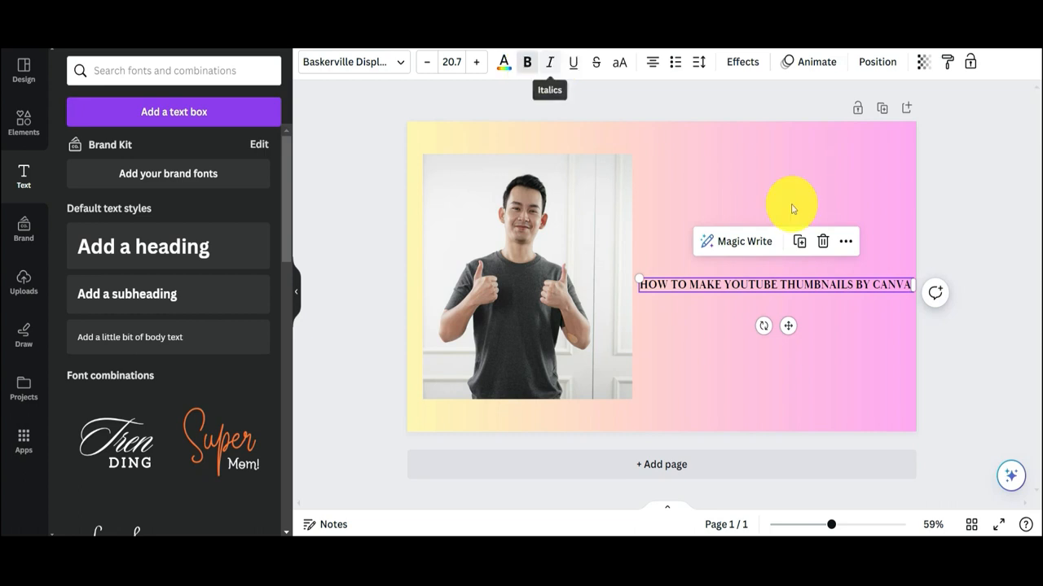
pyautogui.click(982, 240)
# Increase the title's font size to 39.7
pyautogui.click(698, 284)
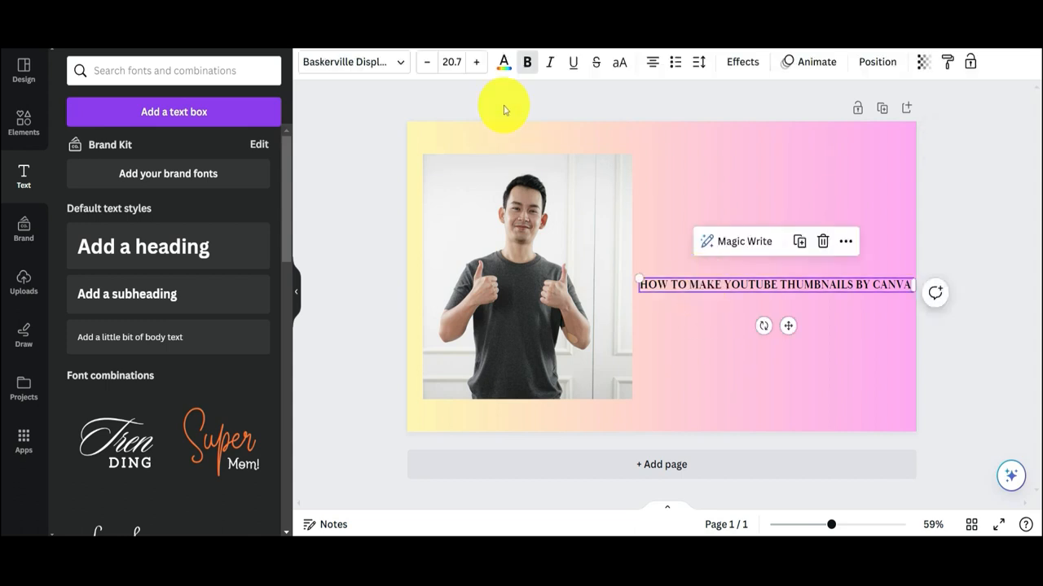
pyautogui.click(477, 62)
pyautogui.click(477, 62)
pyautogui.click(477, 62)
pyautogui.click(477, 62)
pyautogui.click(477, 62)
pyautogui.click(476, 62)
pyautogui.click(476, 62)
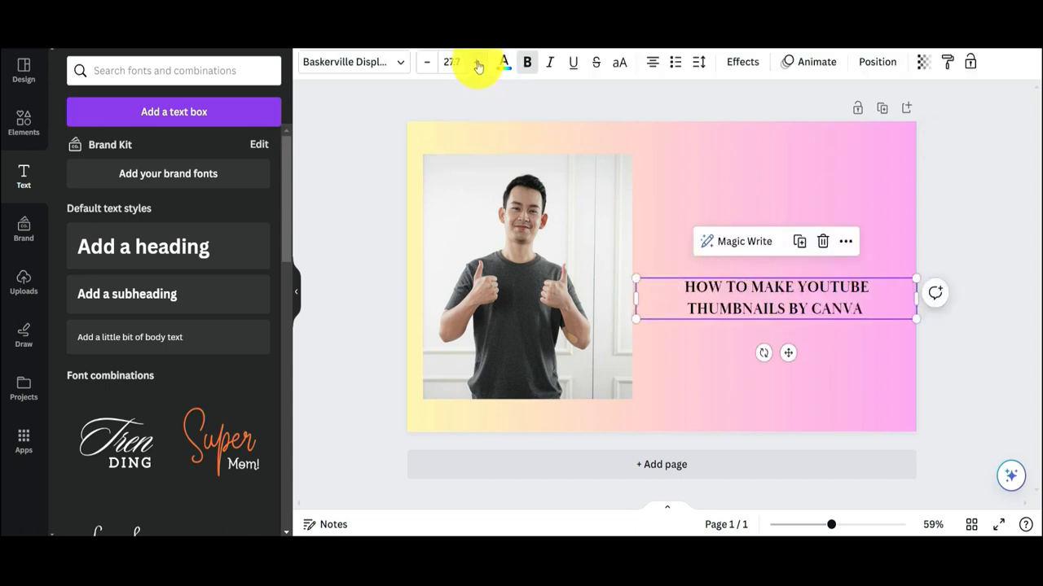
pyautogui.click(477, 62)
pyautogui.click(477, 63)
pyautogui.click(478, 63)
pyautogui.click(477, 63)
pyautogui.click(478, 63)
pyautogui.click(477, 62)
pyautogui.click(477, 62)
pyautogui.click(477, 62)
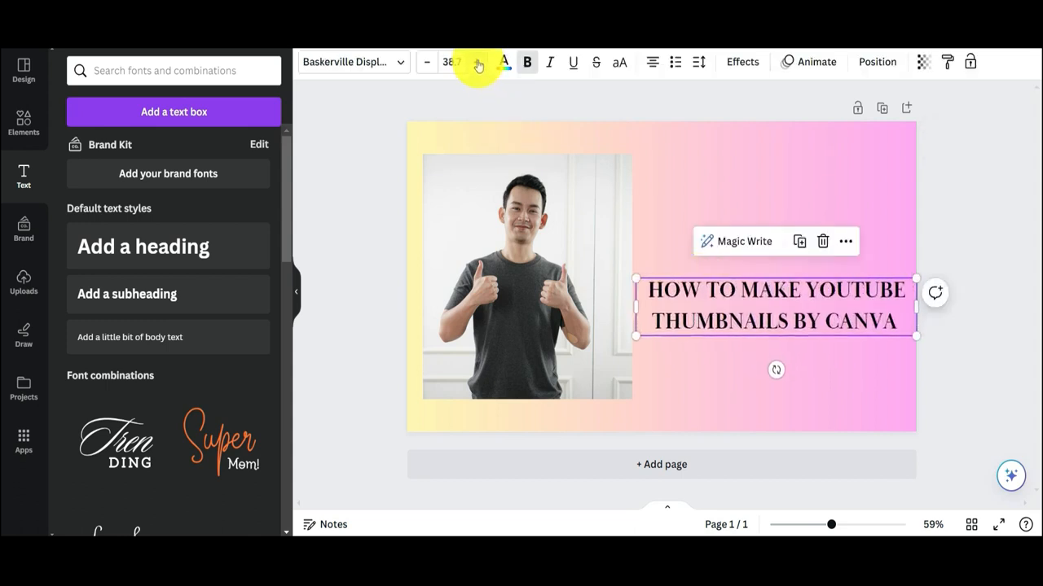
pyautogui.click(478, 62)
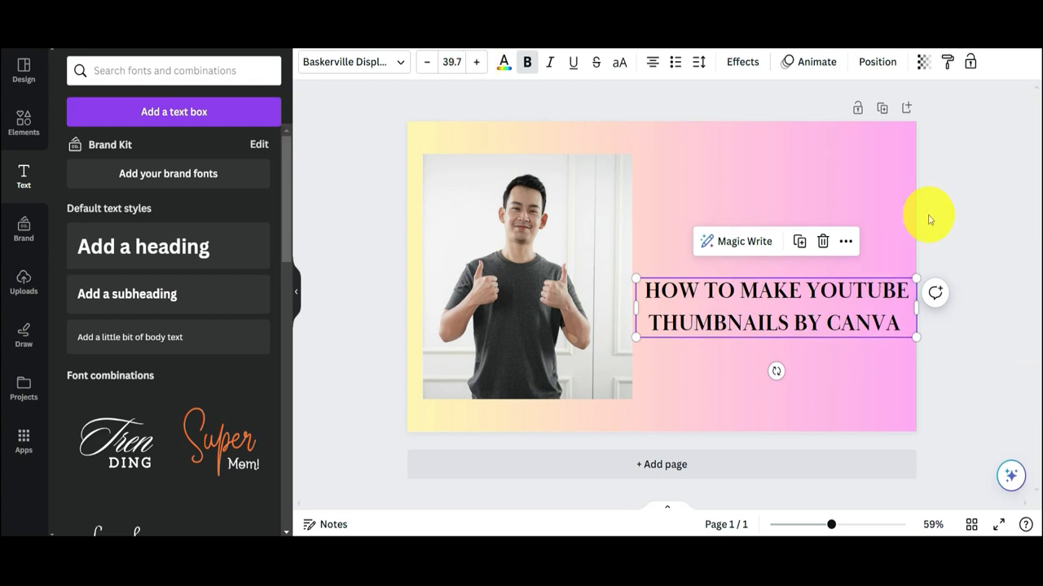
pyautogui.click(980, 217)
# Move the title to the upper middle of the page and widen its text box on both sides
pyautogui.moveTo(751, 318); pyautogui.dragTo(751, 277)
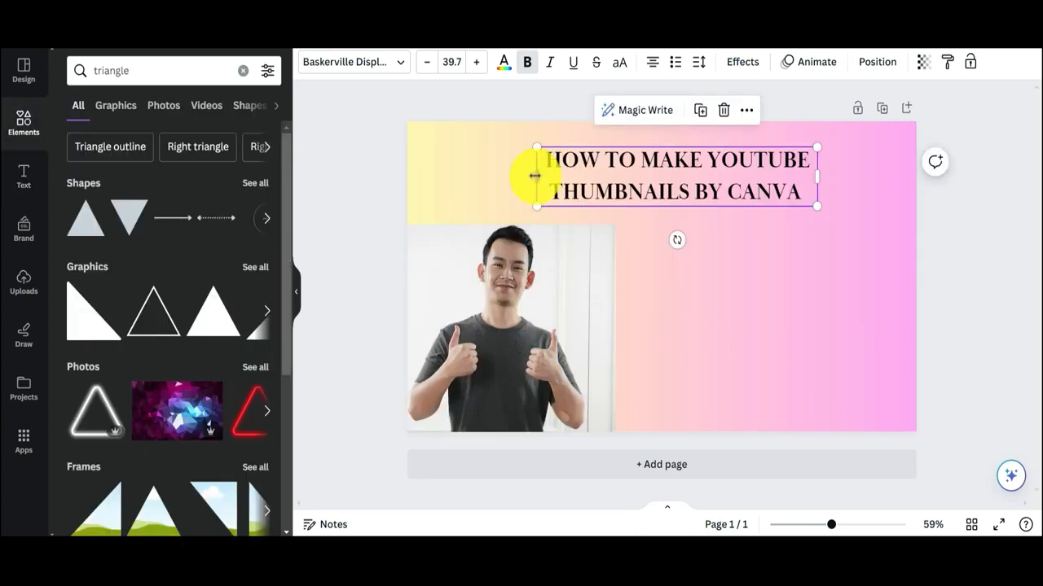
pyautogui.moveTo(534, 175); pyautogui.dragTo(469, 175)
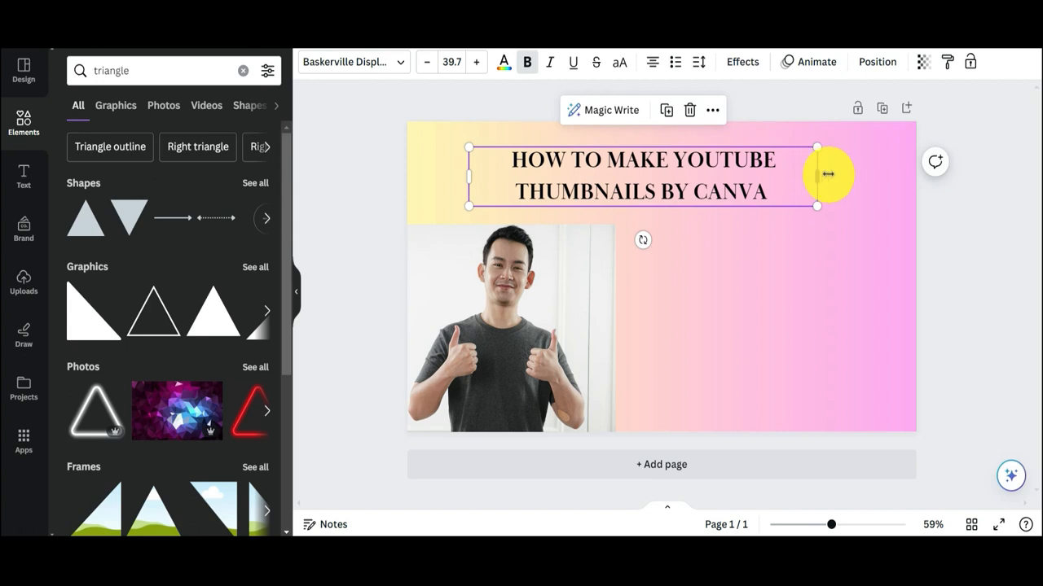
pyautogui.moveTo(825, 173); pyautogui.dragTo(854, 173)
pyautogui.moveTo(857, 173); pyautogui.dragTo(869, 171)
pyautogui.click(1017, 213)
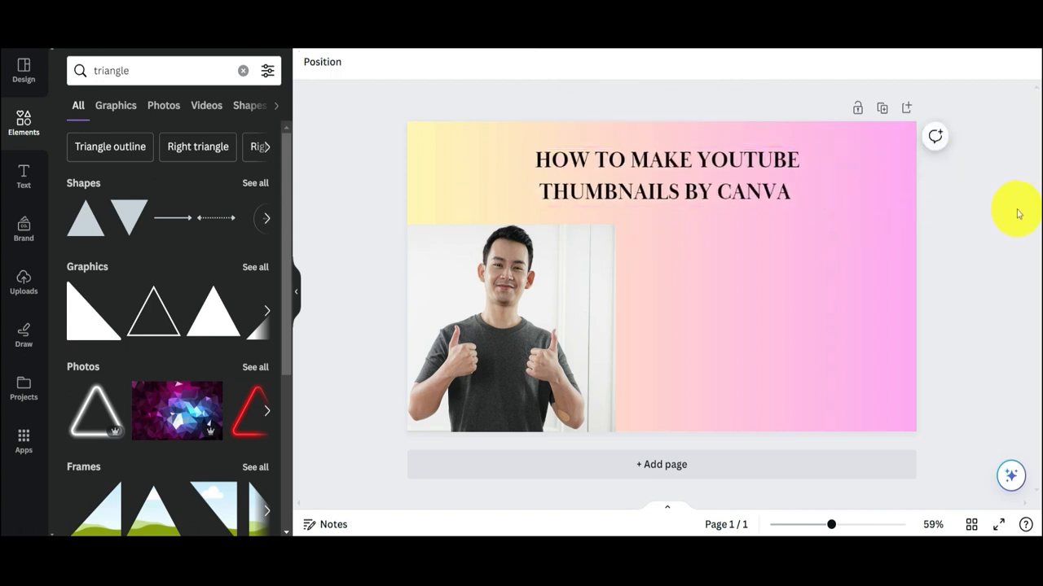
# Replace the triangle search in the elements library with a search for "youtube logo"
pyautogui.click(245, 72)
pyautogui.scroll(-1, 244, 105)
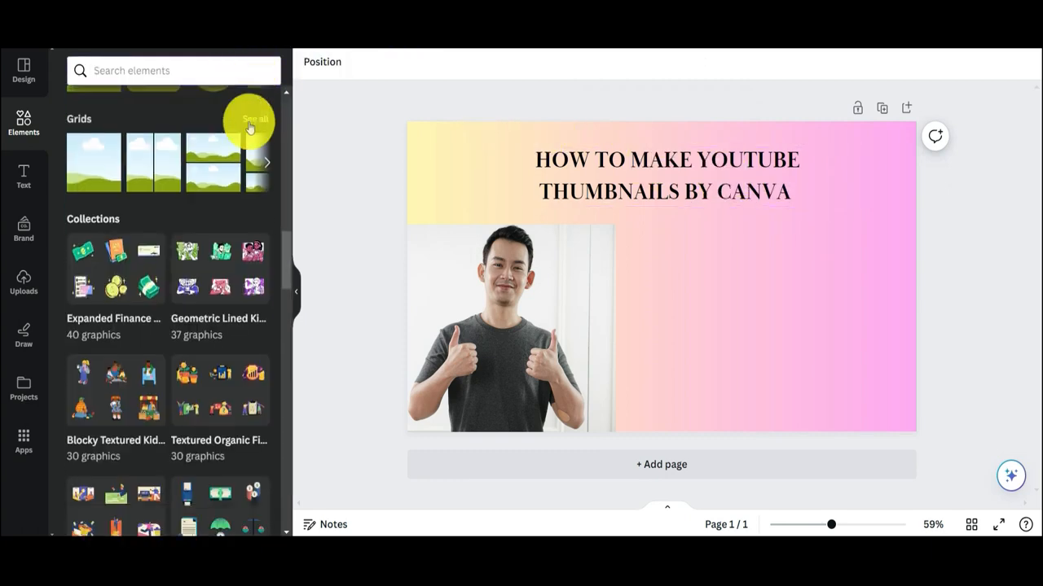
pyautogui.scroll(15, 252, 114)
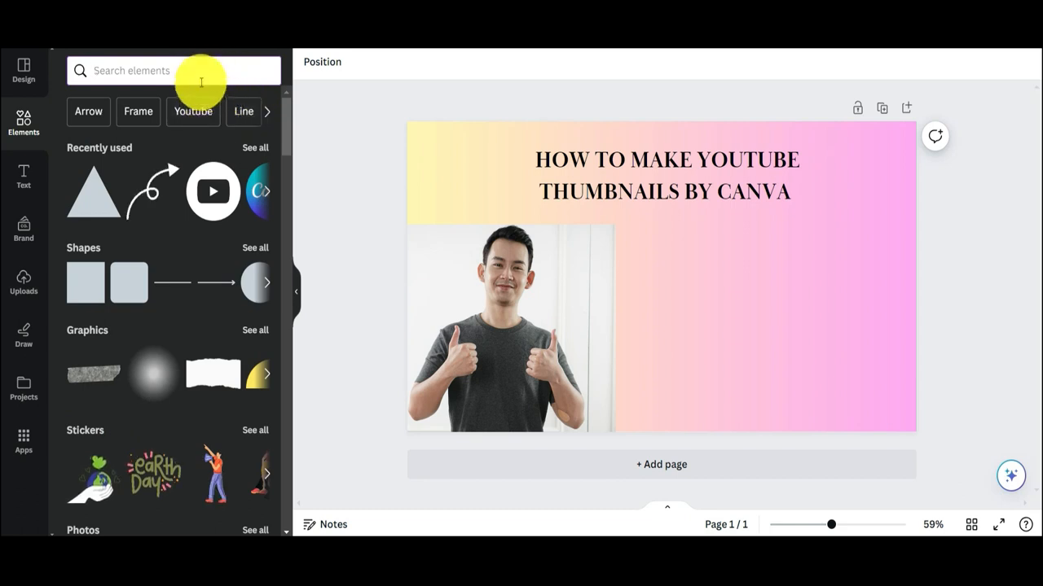
pyautogui.click(202, 81)
pyautogui.write('youtub')
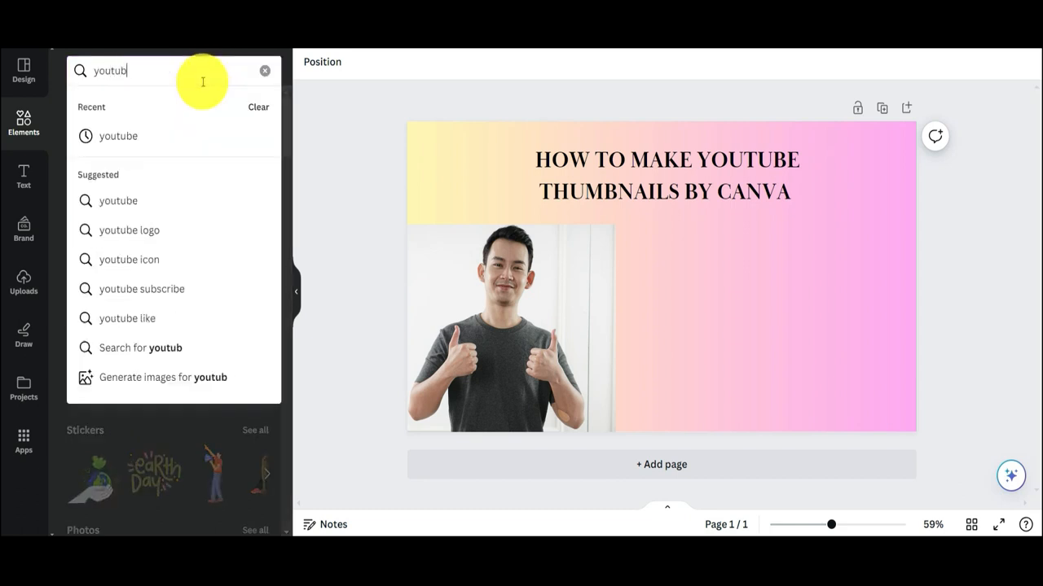
pyautogui.write('e')
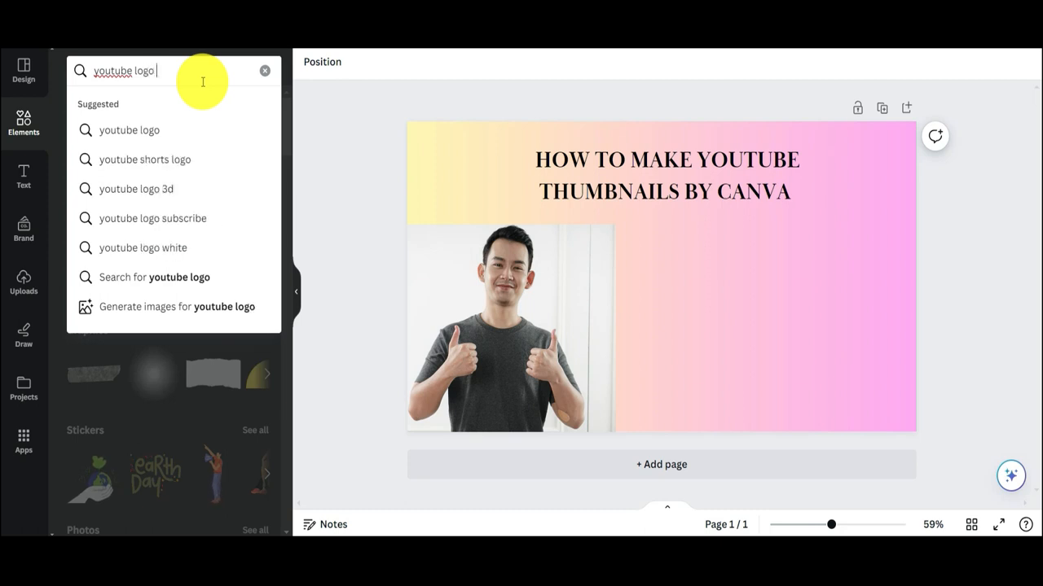
pyautogui.write(' logo')
pyautogui.click(194, 131)
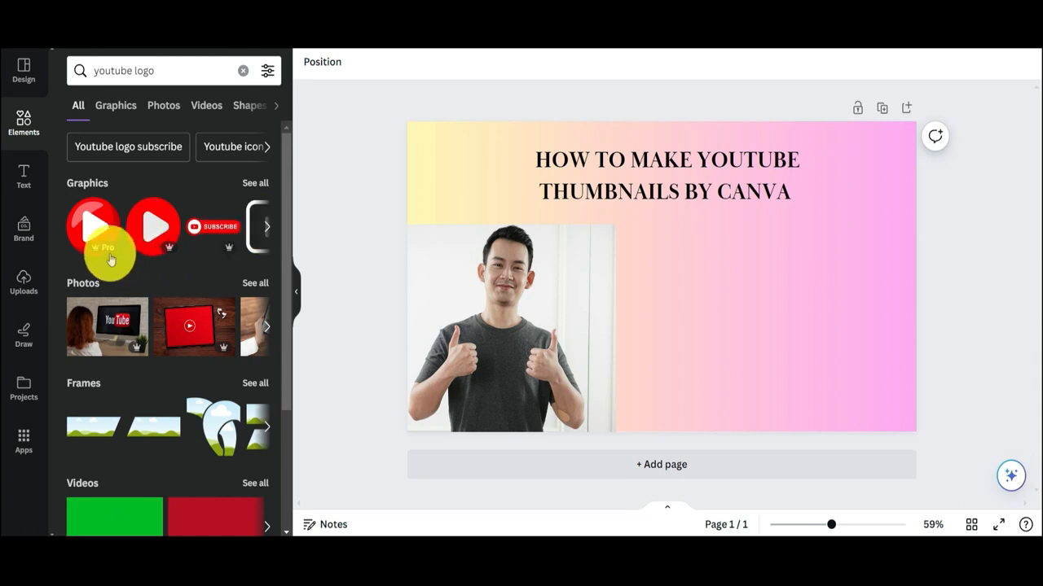
# Add the round red YouTube logo from the graphics results and place it on the pink area beside the photo
pyautogui.click(266, 231)
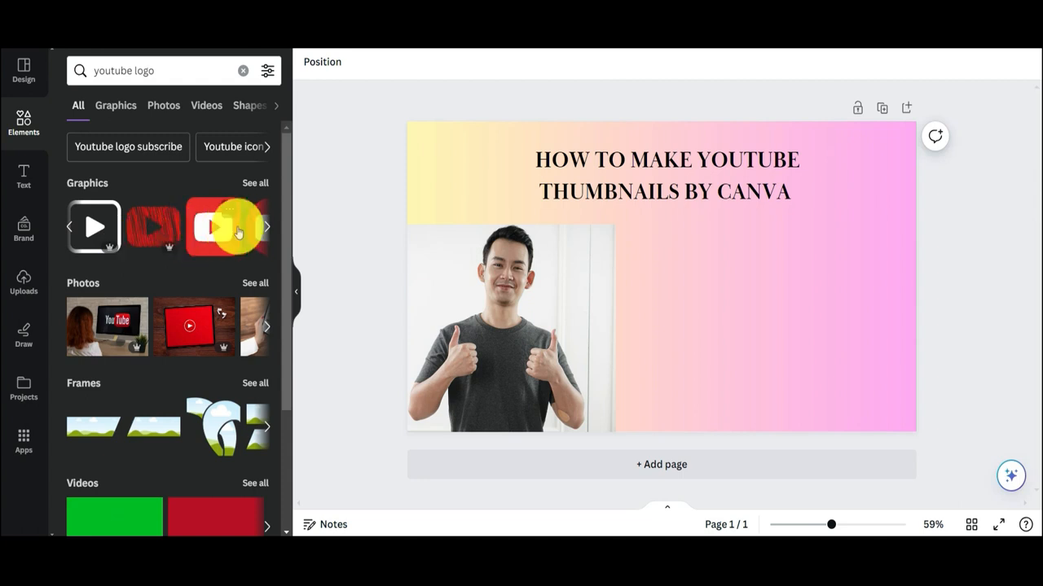
pyautogui.click(265, 233)
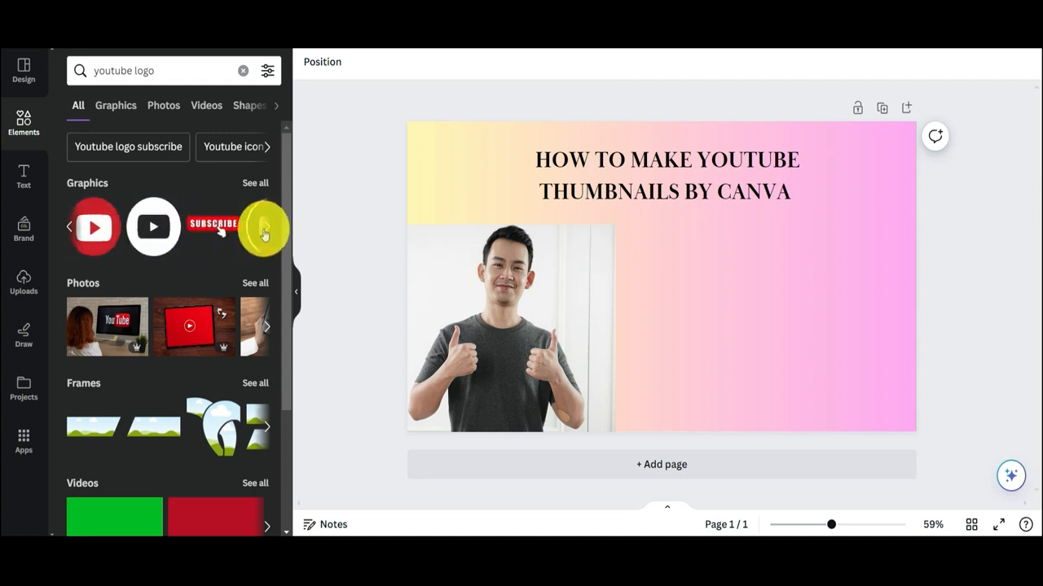
pyautogui.click(70, 231)
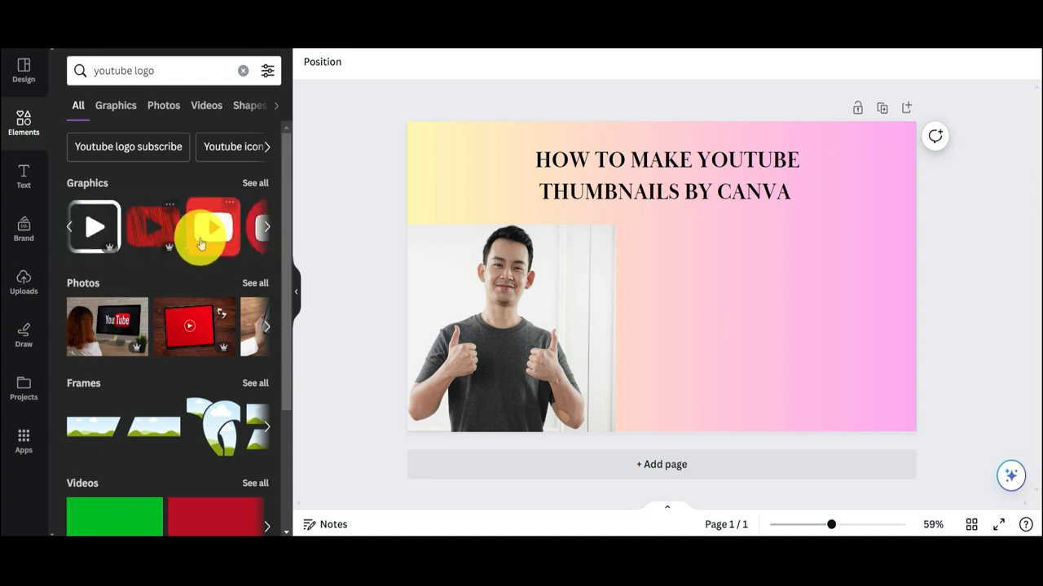
pyautogui.click(250, 236)
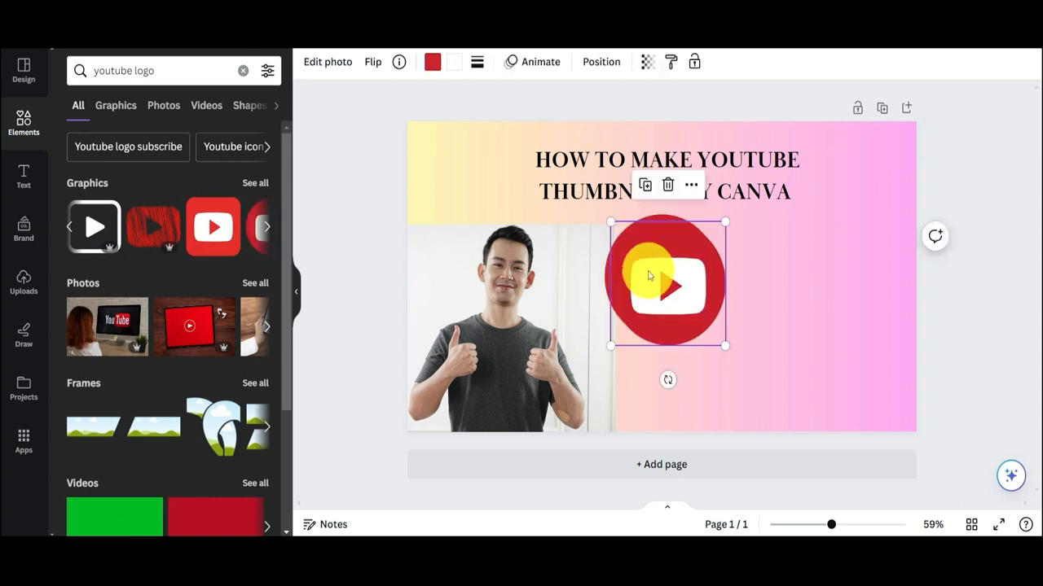
pyautogui.moveTo(664, 281); pyautogui.dragTo(690, 299)
# Move the photo up to the page's top edge and shift the title clear of it onto the pink area
pyautogui.moveTo(480, 308); pyautogui.dragTo(478, 242)
pyautogui.moveTo(492, 367); pyautogui.dragTo(481, 297)
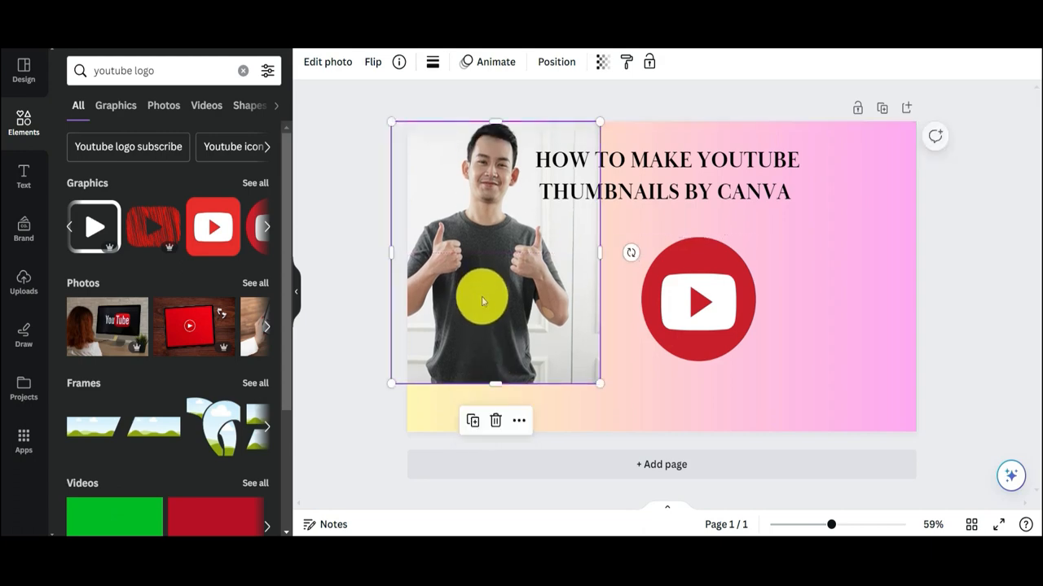
pyautogui.moveTo(675, 168); pyautogui.dragTo(752, 154)
# Stretch the photo to the full page height, extend its side edge and position it to cover the yellow side
pyautogui.click(482, 346)
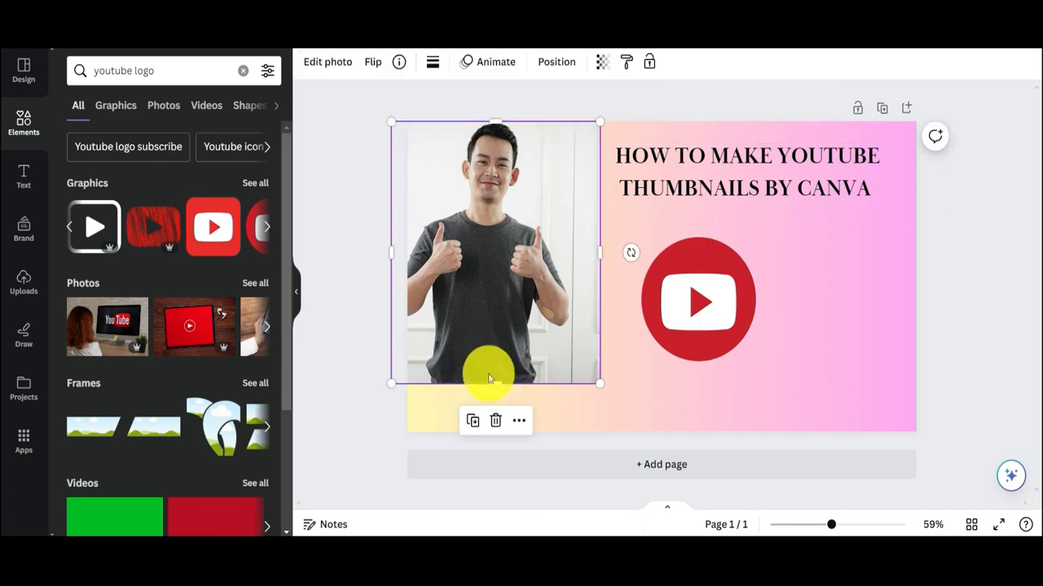
pyautogui.moveTo(493, 382); pyautogui.dragTo(496, 433)
pyautogui.moveTo(391, 277); pyautogui.dragTo(481, 296)
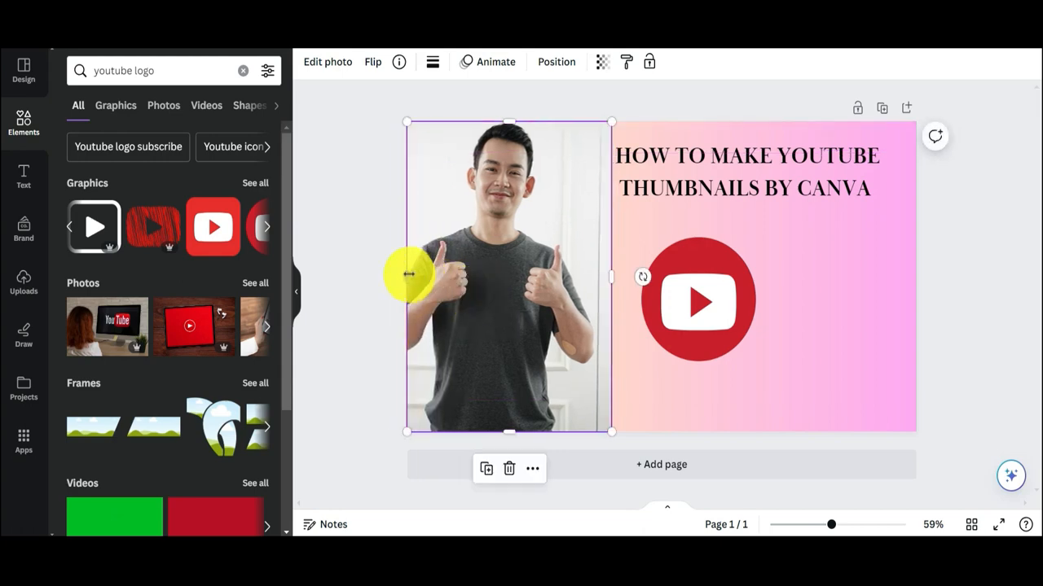
pyautogui.moveTo(409, 274); pyautogui.dragTo(396, 277)
pyautogui.moveTo(477, 284); pyautogui.dragTo(500, 285)
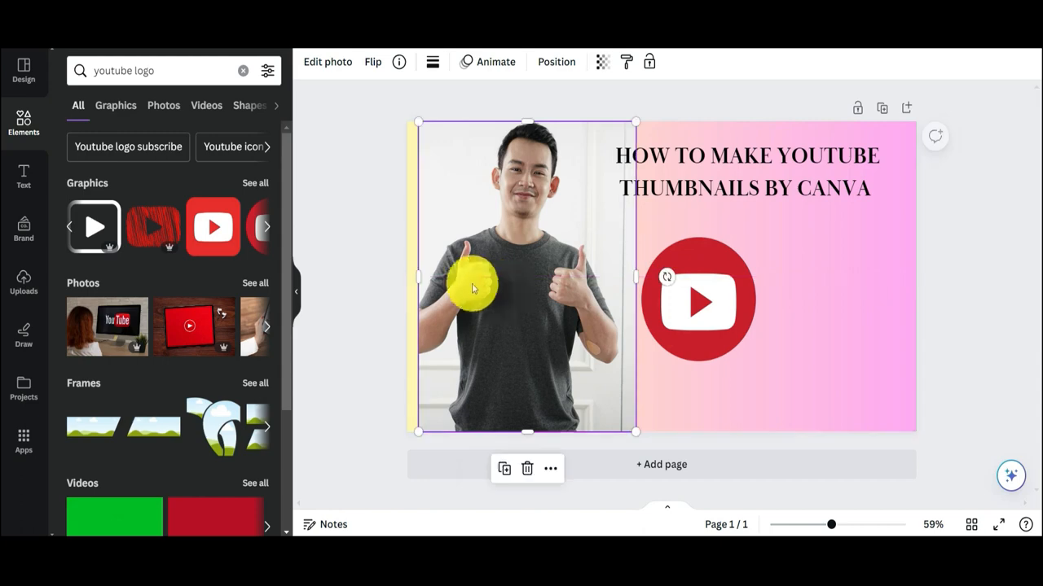
pyautogui.moveTo(415, 276); pyautogui.dragTo(399, 278)
pyautogui.moveTo(535, 279); pyautogui.dragTo(525, 284)
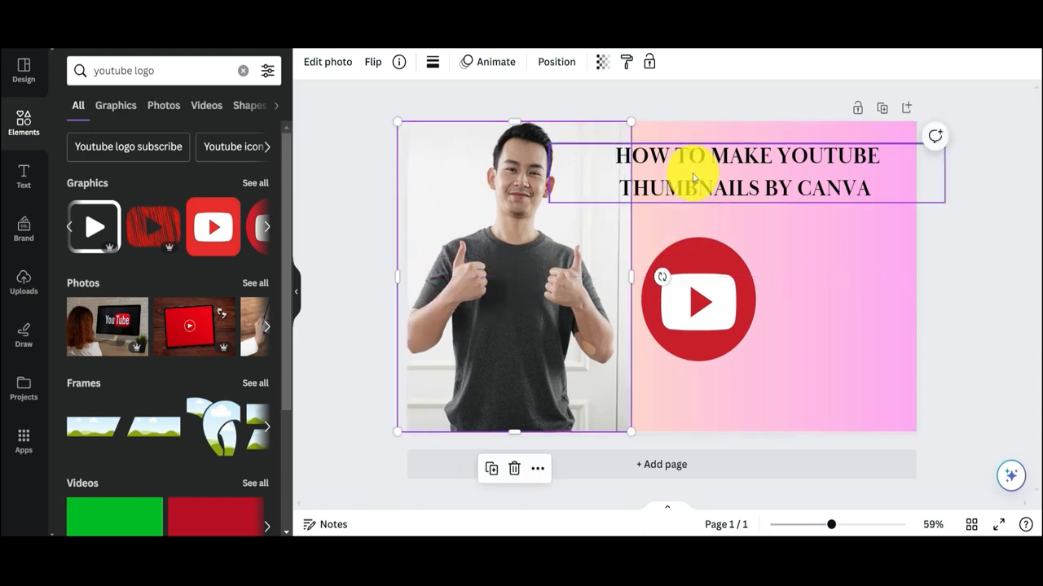
# Move the title to the top of the pink area and shrink the YouTube logo, placing it below the title's start
pyautogui.moveTo(694, 172); pyautogui.dragTo(718, 155)
pyautogui.click(713, 324)
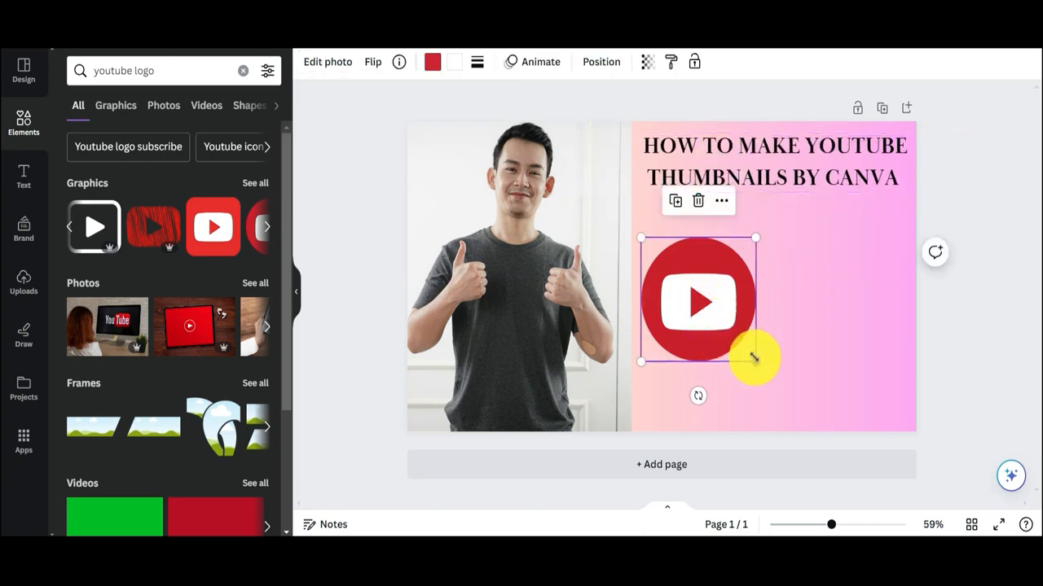
pyautogui.moveTo(755, 358); pyautogui.dragTo(707, 310)
pyautogui.moveTo(668, 279); pyautogui.dragTo(677, 237)
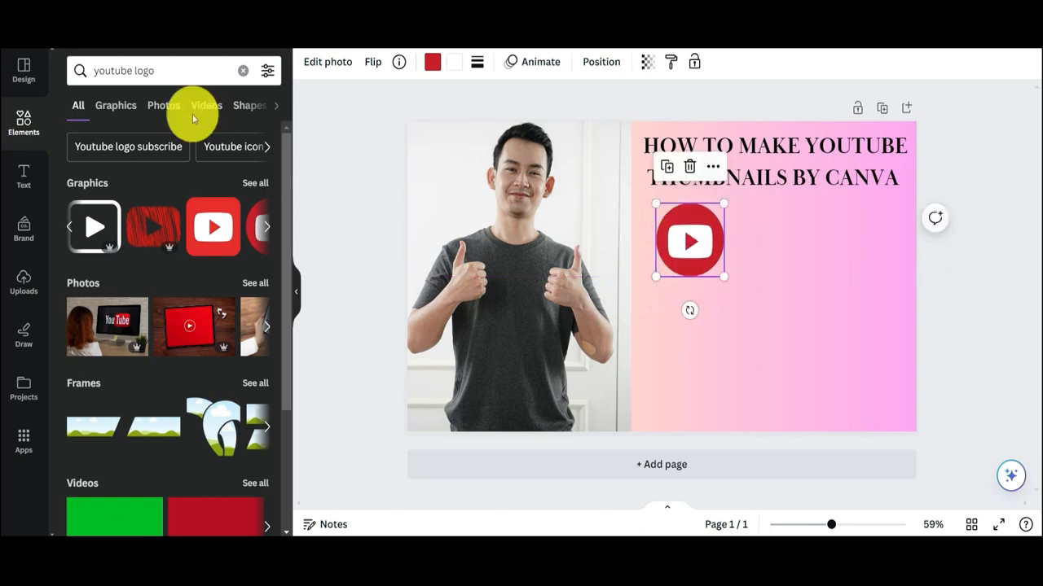
# Search the elements library for "arrow" and show all matching graphics
pyautogui.click(249, 73)
pyautogui.write('arrow')
pyautogui.press('Return')
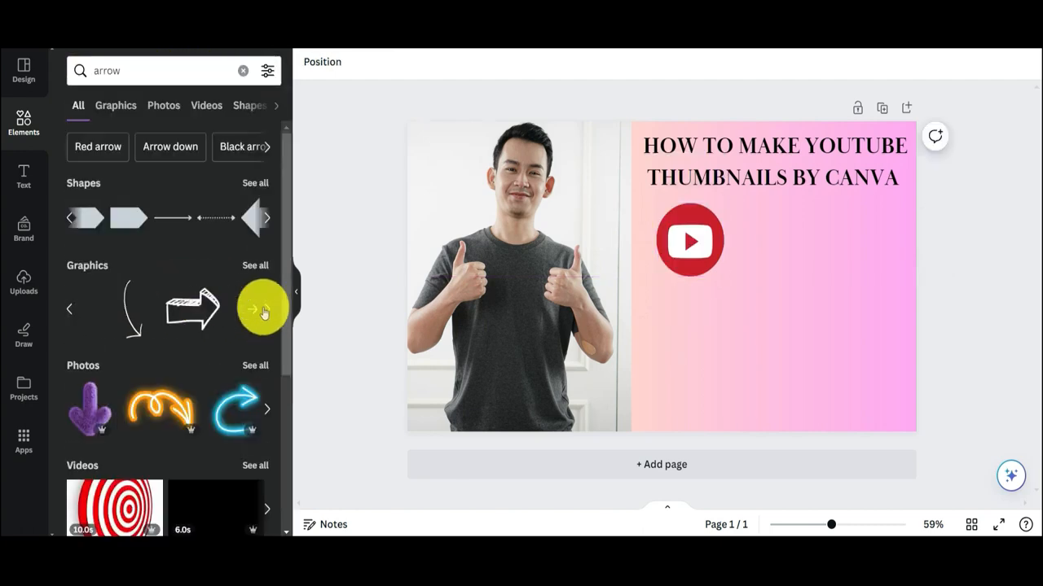
pyautogui.click(259, 268)
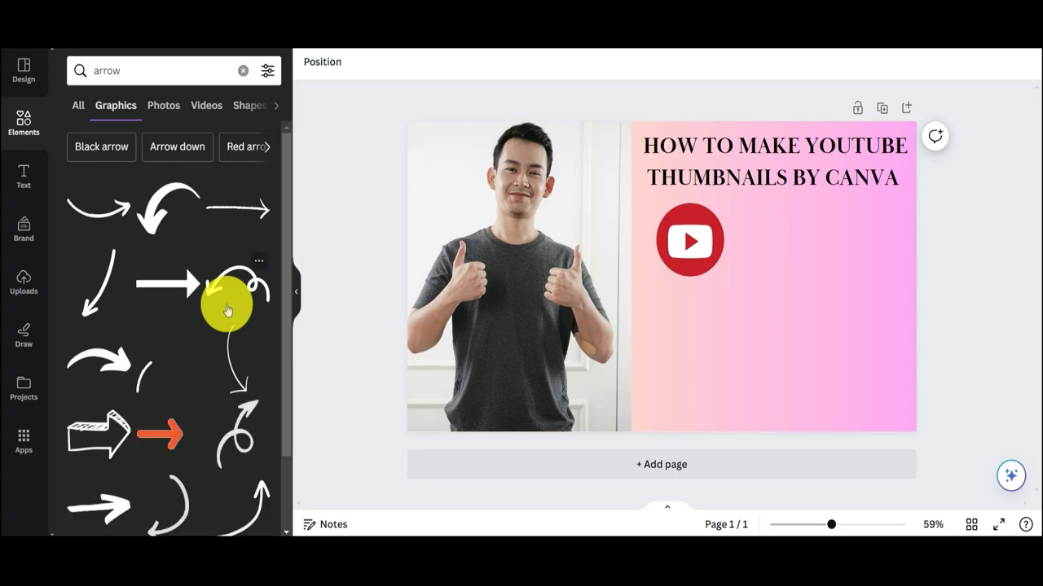
# Add the looping hand-drawn arrow graphic and place it beside the YouTube logo, pointing down across the pink area
pyautogui.scroll(-2, 227, 304)
pyautogui.scroll(-3, 226, 304)
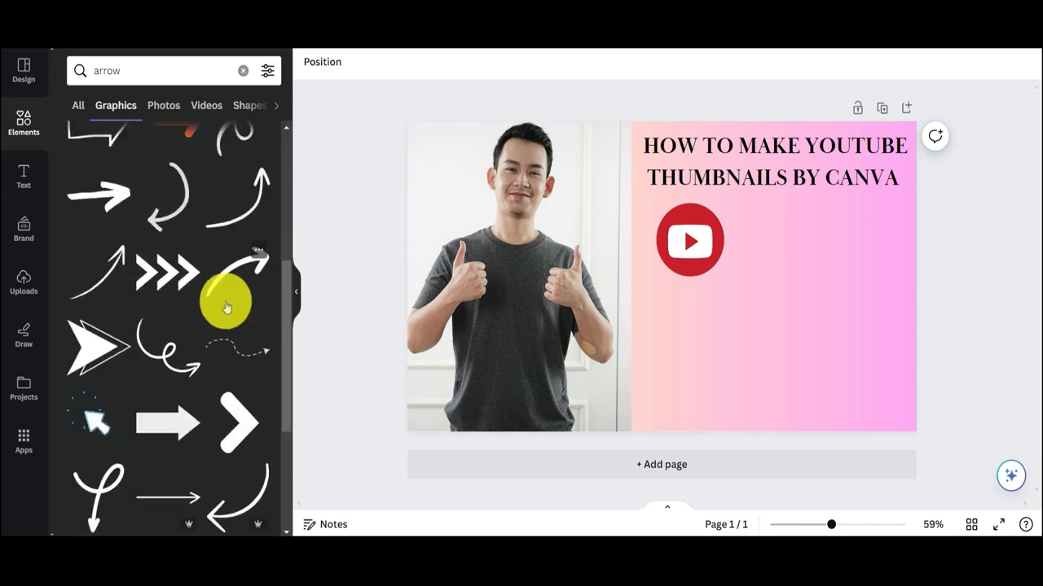
pyautogui.scroll(-2, 227, 305)
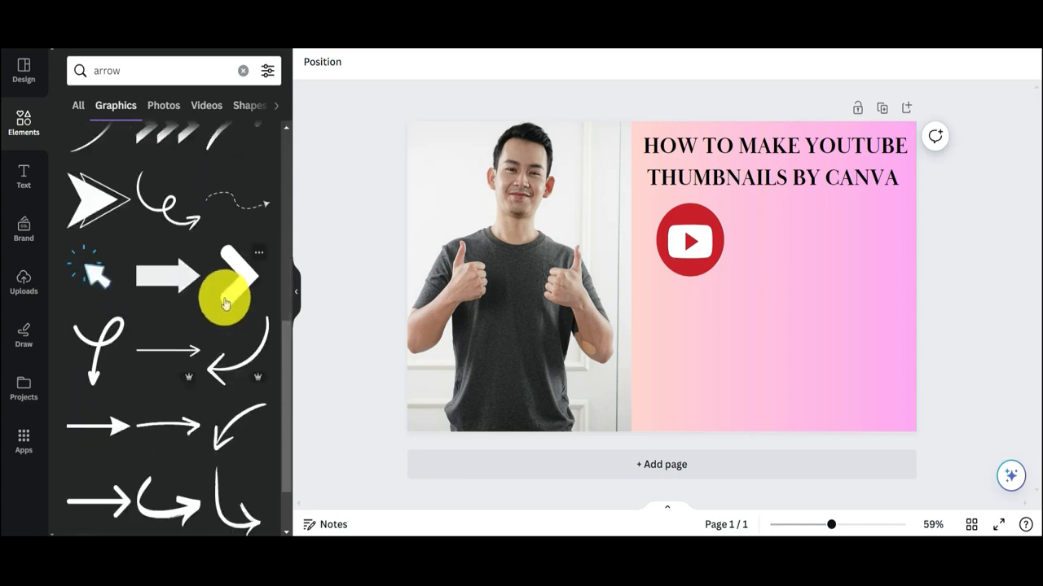
pyautogui.scroll(-2, 225, 303)
pyautogui.scroll(-4, 225, 302)
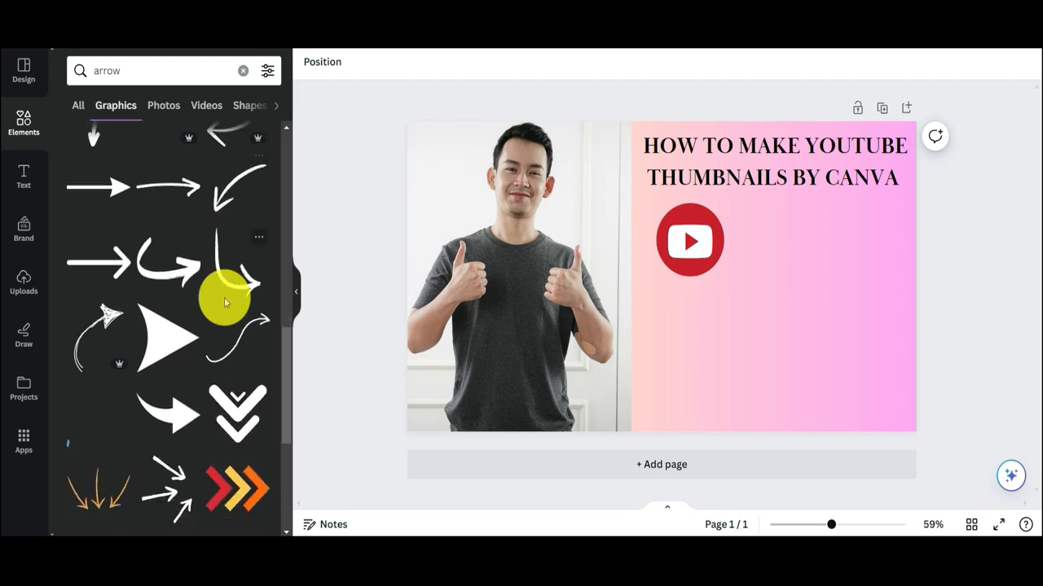
pyautogui.scroll(-3, 225, 300)
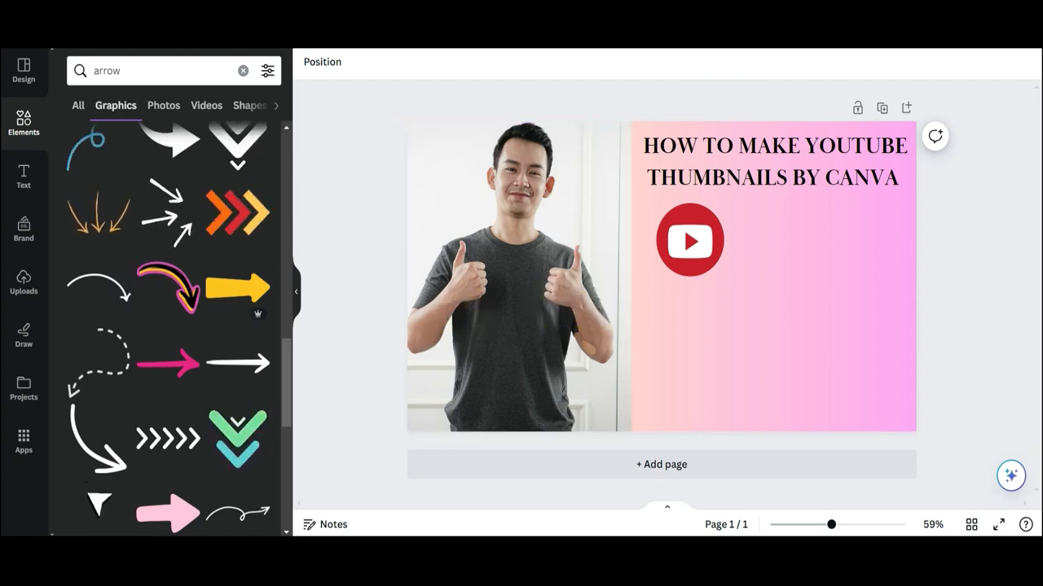
pyautogui.scroll(-5, 168, 325)
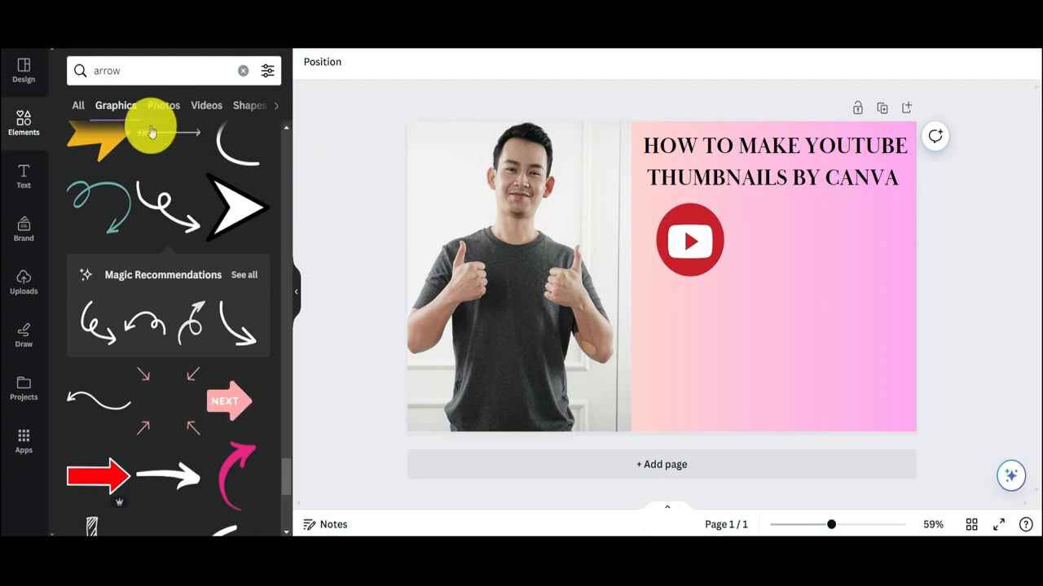
pyautogui.click(165, 216)
pyautogui.moveTo(653, 297); pyautogui.dragTo(780, 305)
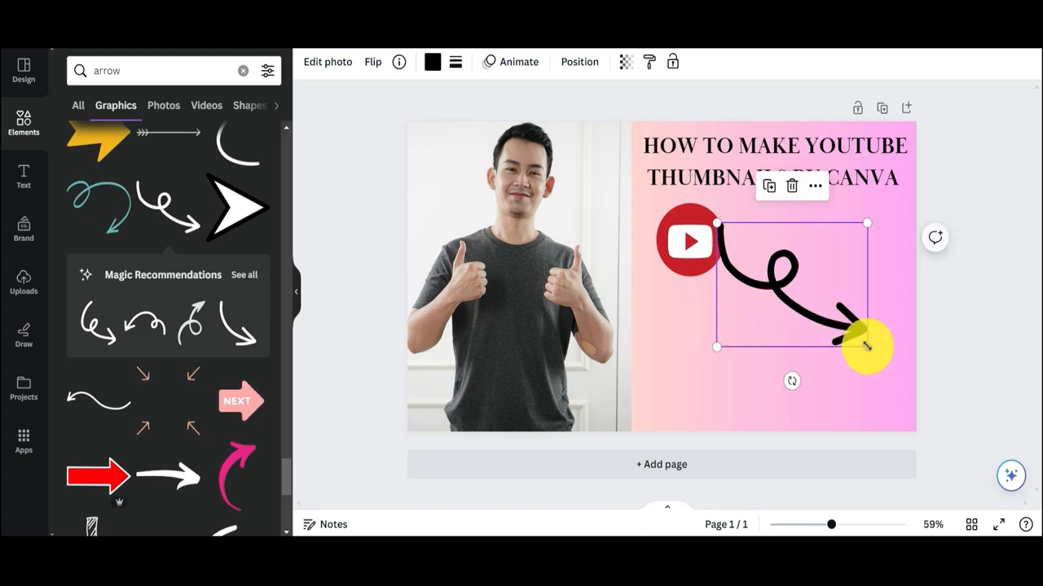
# Shrink the looping arrow, nudge it against the YouTube logo and change its color to white
pyautogui.moveTo(866, 346); pyautogui.dragTo(760, 248)
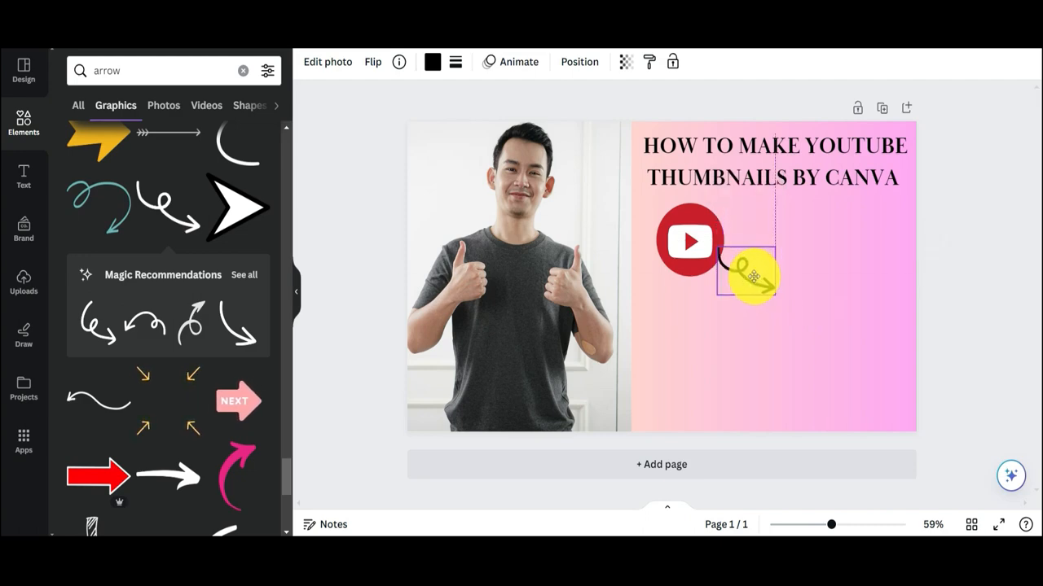
pyautogui.moveTo(754, 276); pyautogui.dragTo(754, 276)
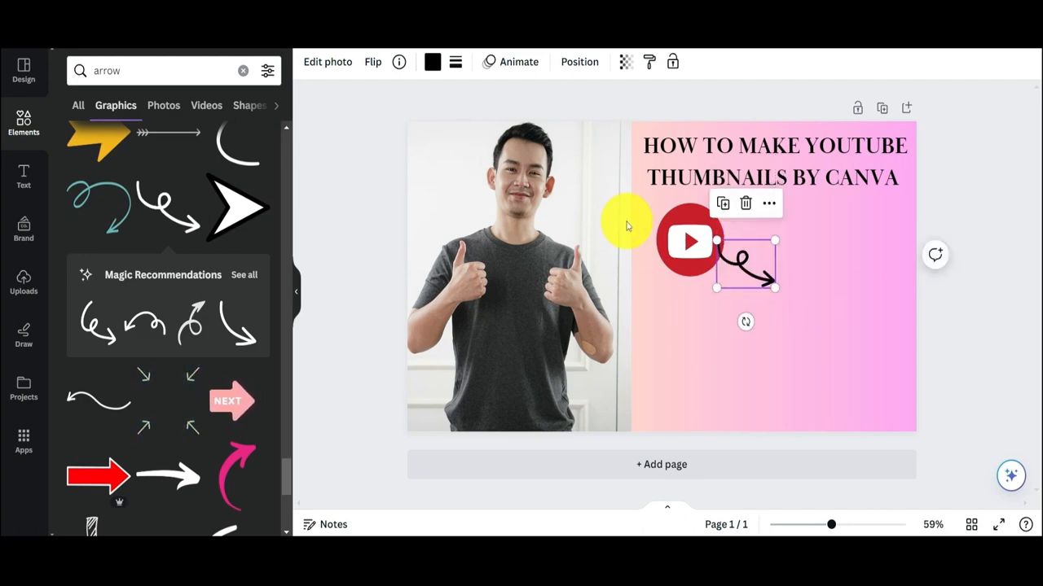
pyautogui.click(434, 65)
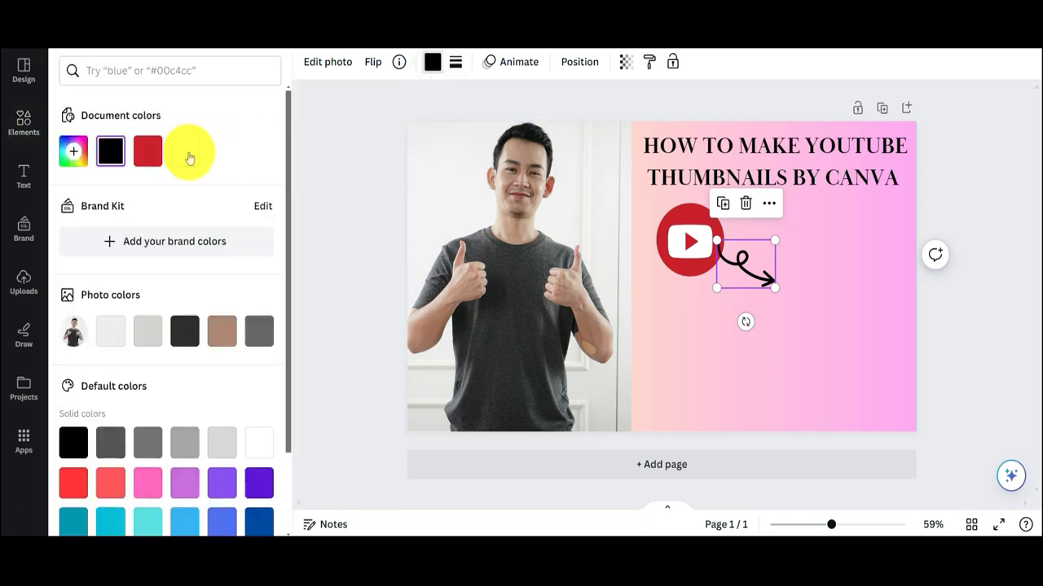
pyautogui.click(352, 185)
# Search the elements library for "canva logo"
pyautogui.click(242, 71)
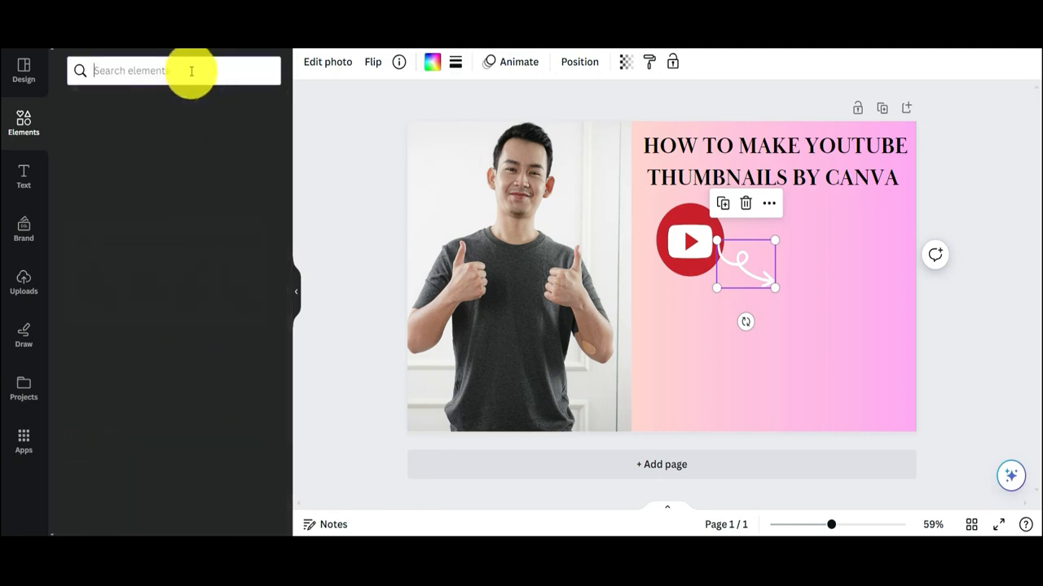
pyautogui.click(193, 70)
pyautogui.write('canv')
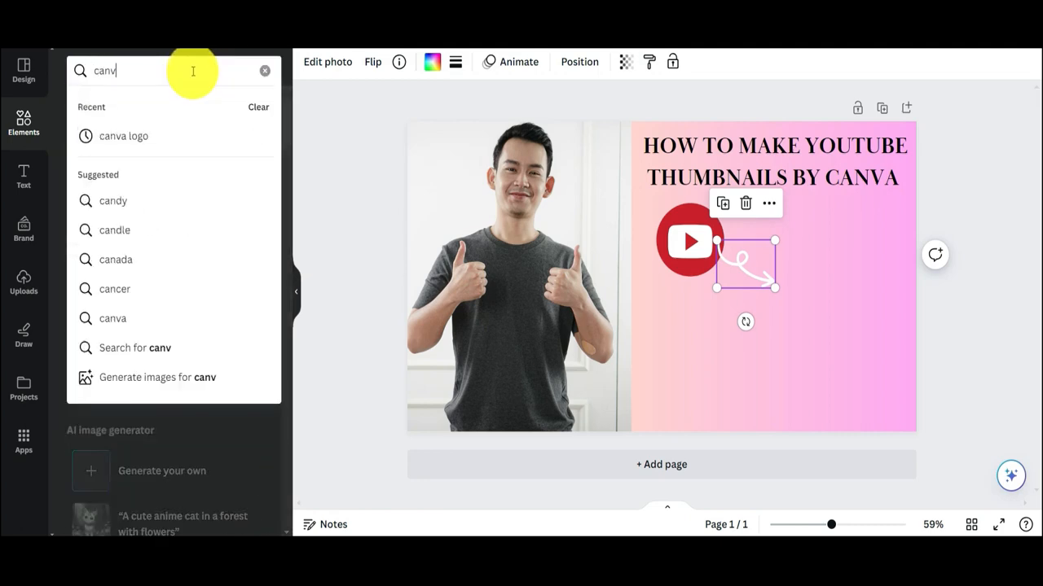
pyautogui.write('a')
pyautogui.click(194, 140)
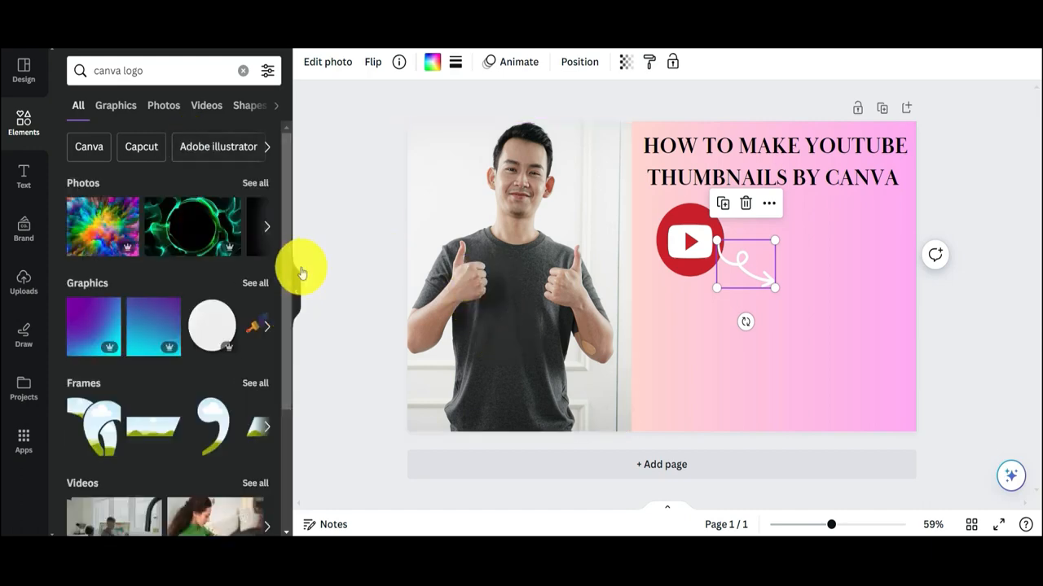
# Add the round logo with the full word "Canva", shrink it to about the YouTube logo's size and place it at the arrow's tip
pyautogui.click(267, 229)
pyautogui.click(267, 230)
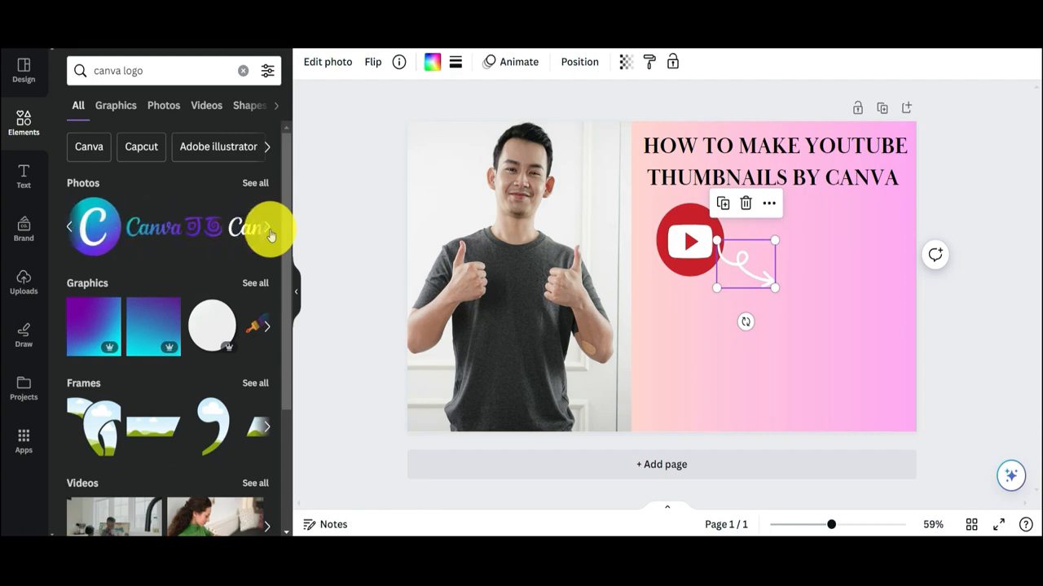
pyautogui.click(70, 228)
pyautogui.click(179, 227)
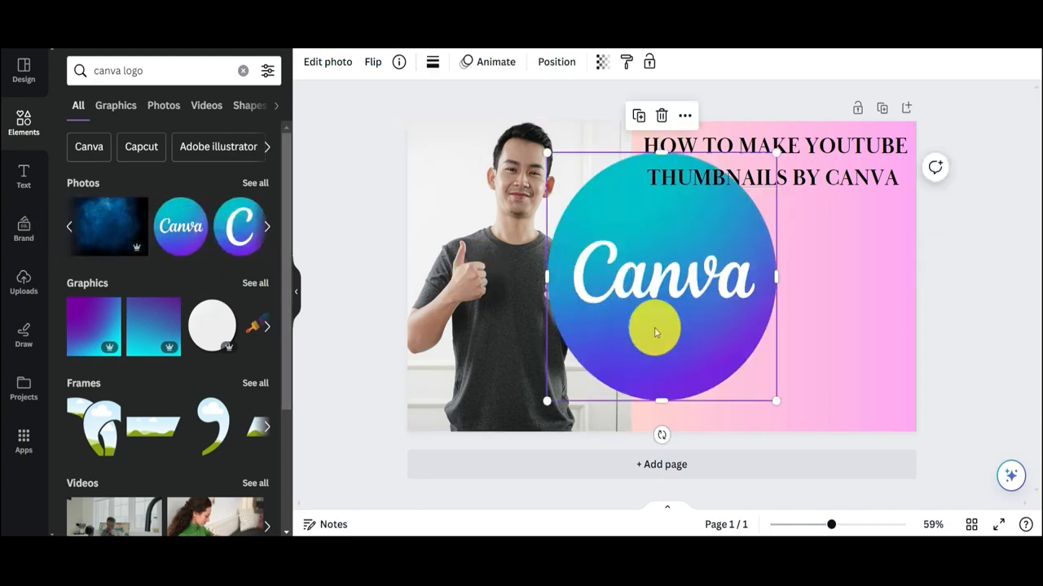
pyautogui.moveTo(657, 326); pyautogui.dragTo(719, 351)
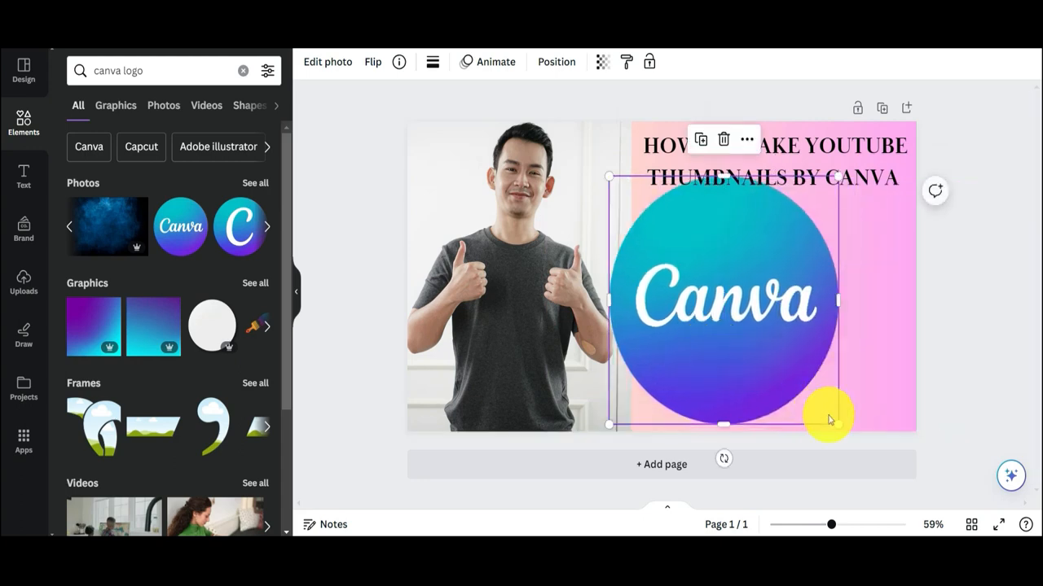
pyautogui.moveTo(837, 422); pyautogui.dragTo(644, 298)
pyautogui.moveTo(633, 226); pyautogui.dragTo(797, 293)
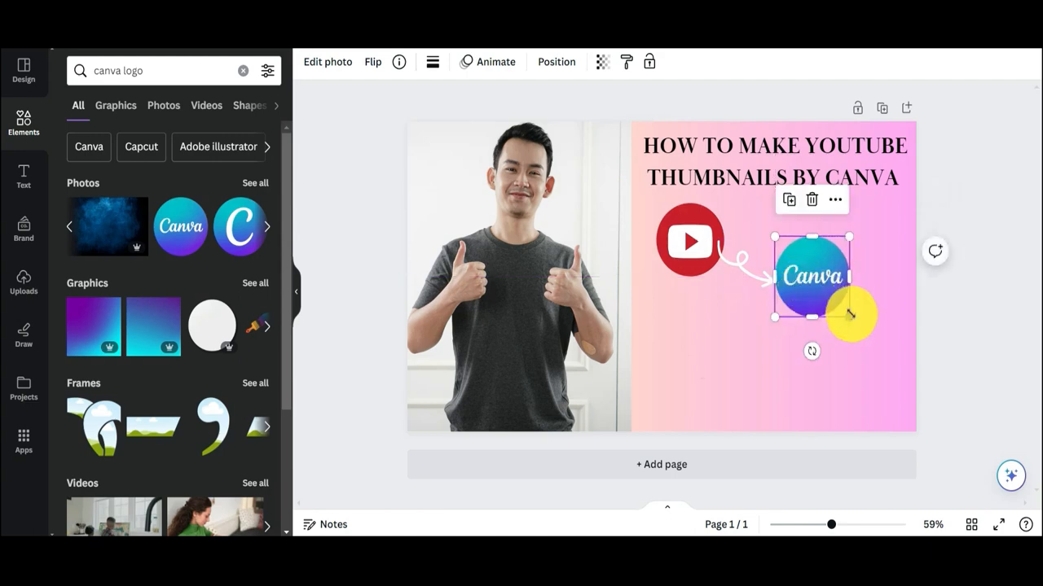
pyautogui.moveTo(850, 315); pyautogui.dragTo(801, 290)
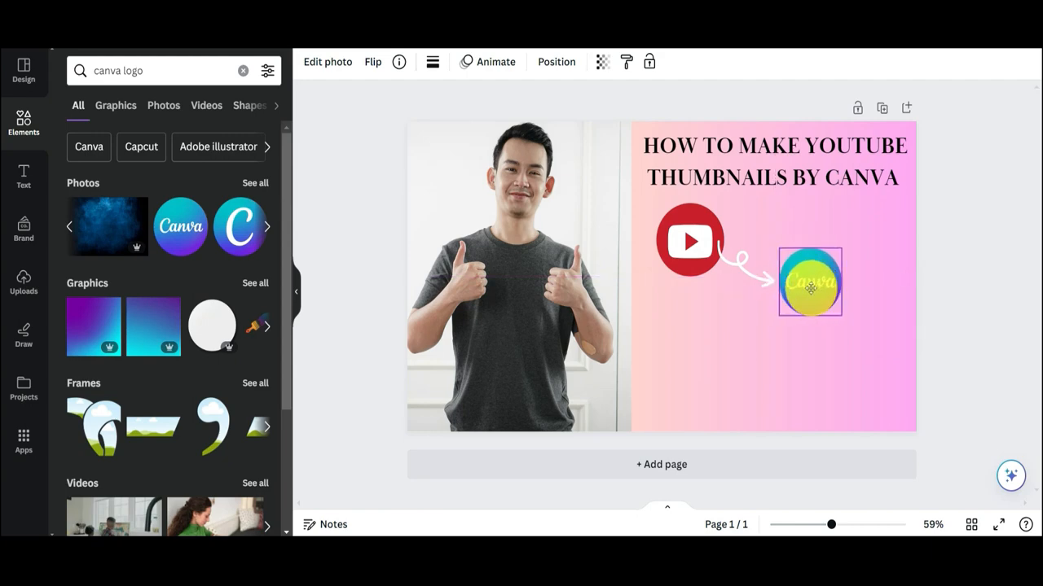
pyautogui.moveTo(808, 287); pyautogui.dragTo(812, 283)
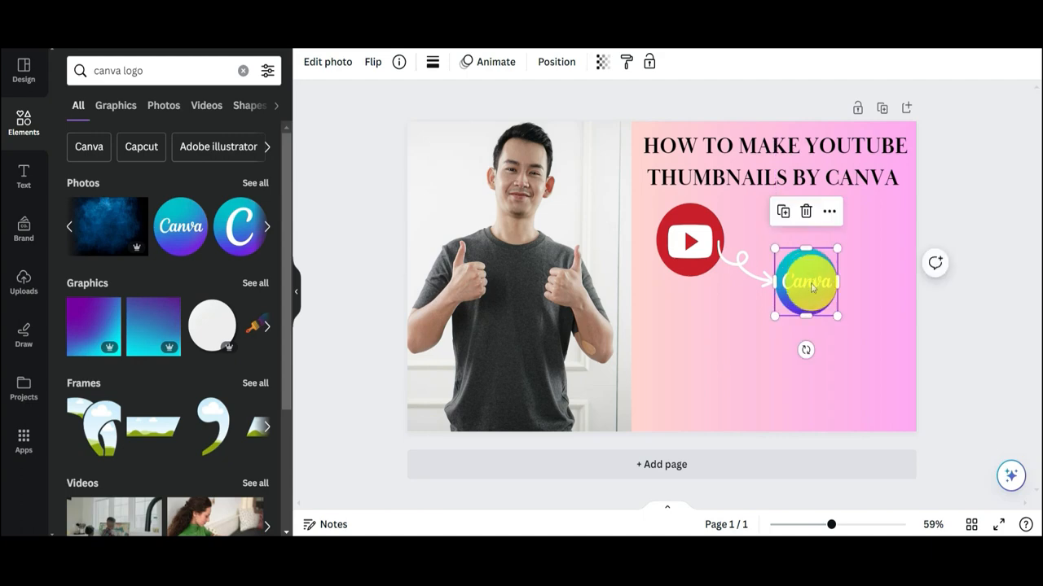
pyautogui.click(407, 89)
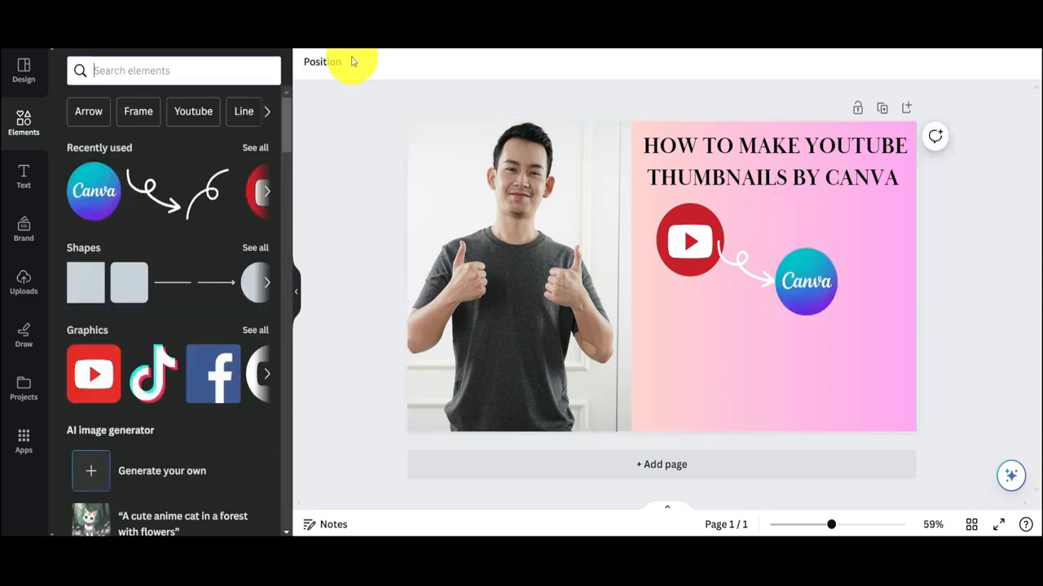
# Apply the Rise animation to the man's photo, preview the Both and On exit timings, and set it to On enter
pyautogui.click(428, 151)
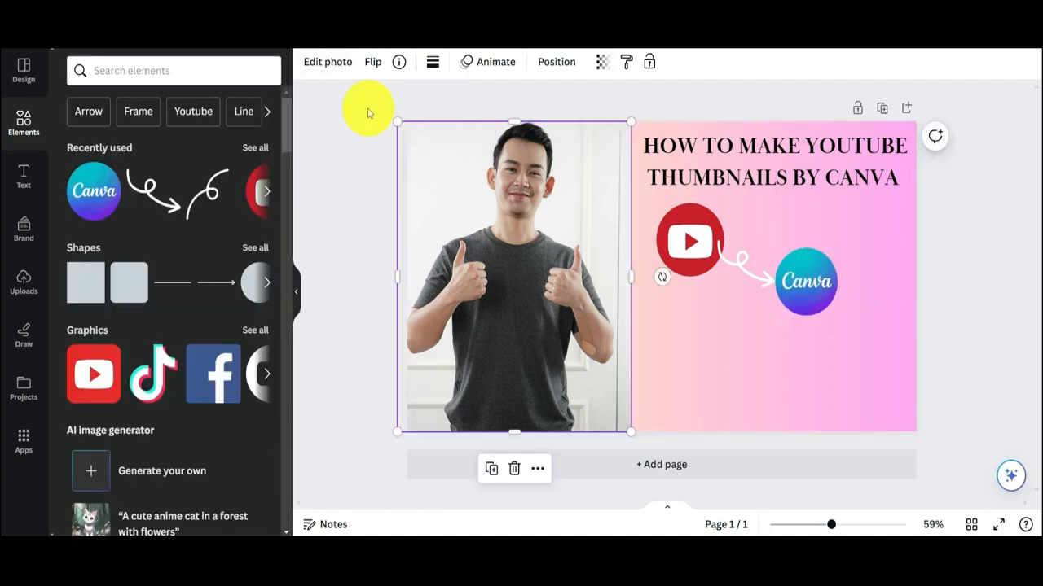
pyautogui.click(499, 74)
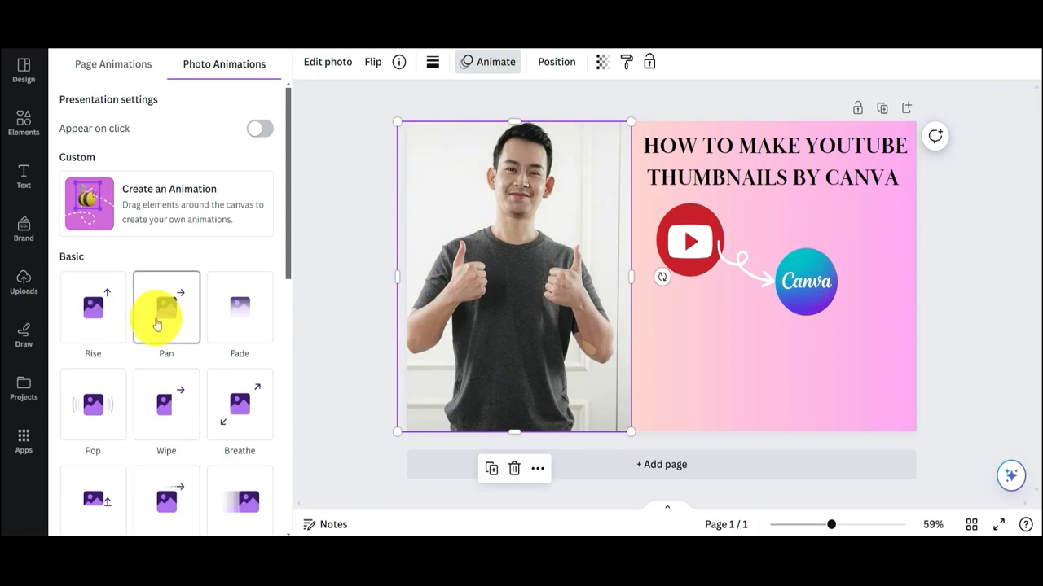
pyautogui.click(112, 320)
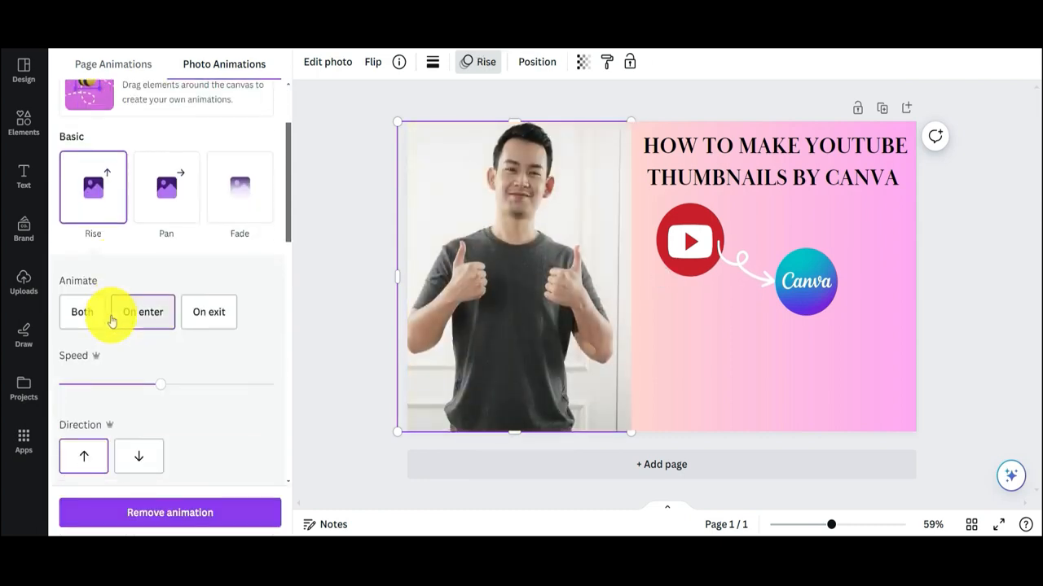
pyautogui.click(91, 317)
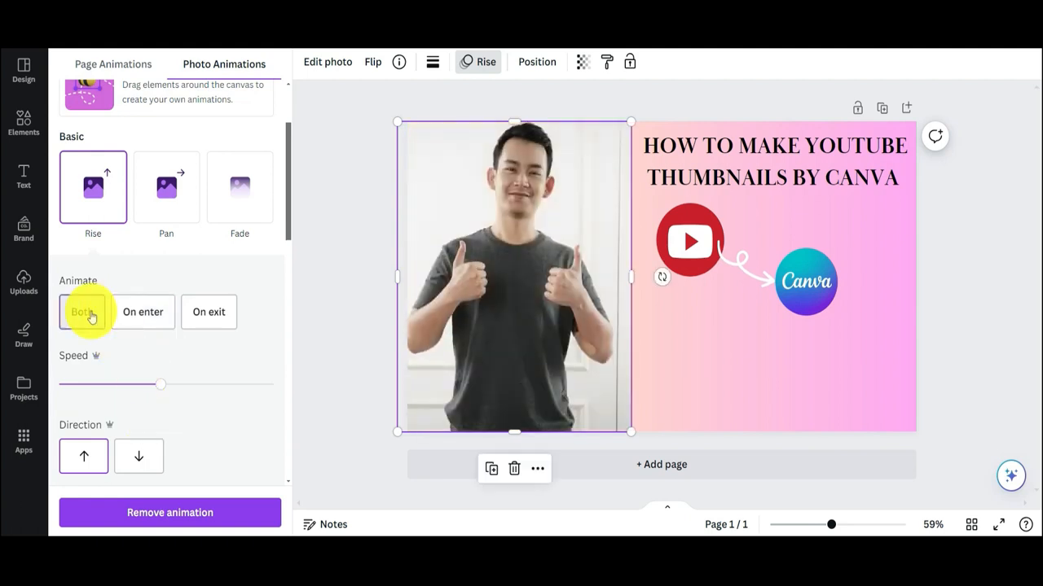
pyautogui.click(145, 317)
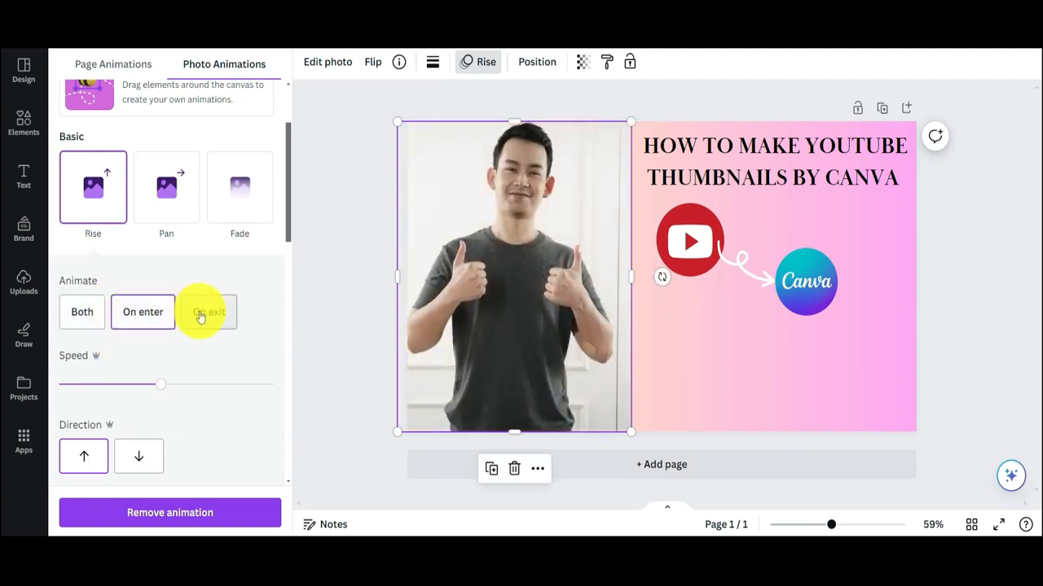
pyautogui.click(201, 313)
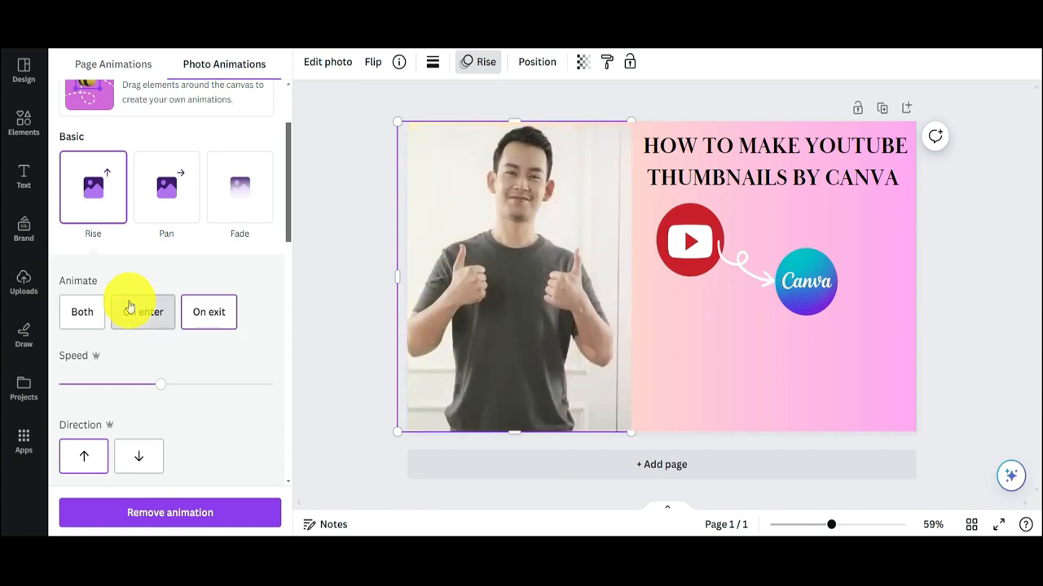
pyautogui.click(94, 310)
pyautogui.click(154, 315)
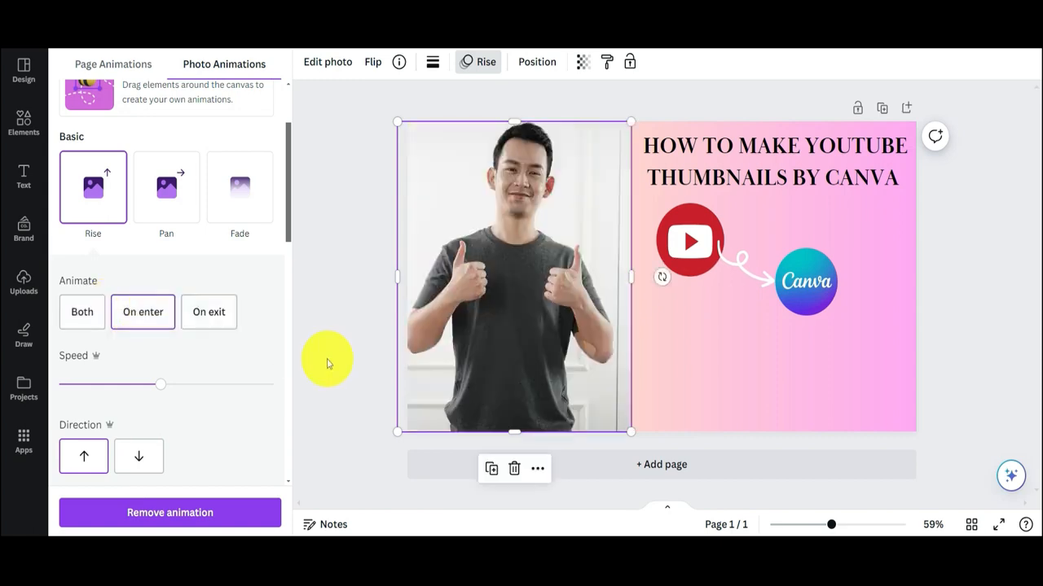
# Set the direction of the photo's Rise animation to downward
pyautogui.click(131, 457)
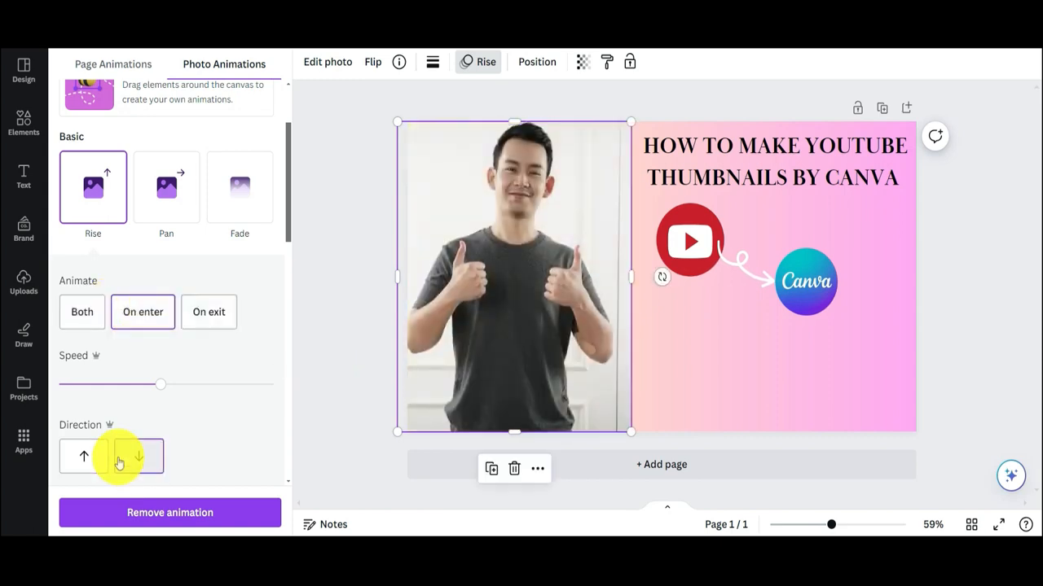
pyautogui.click(359, 402)
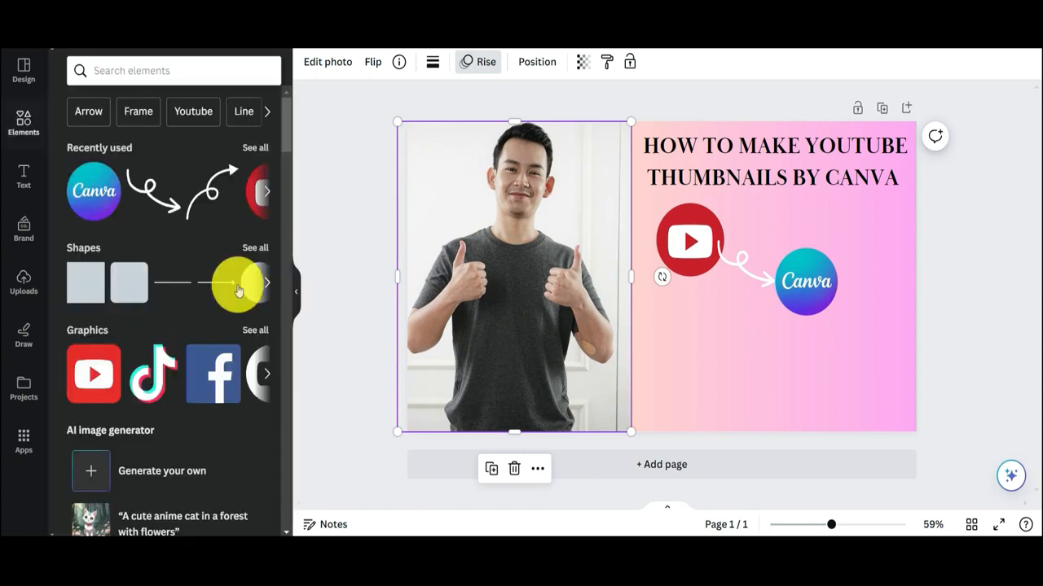
pyautogui.click(590, 97)
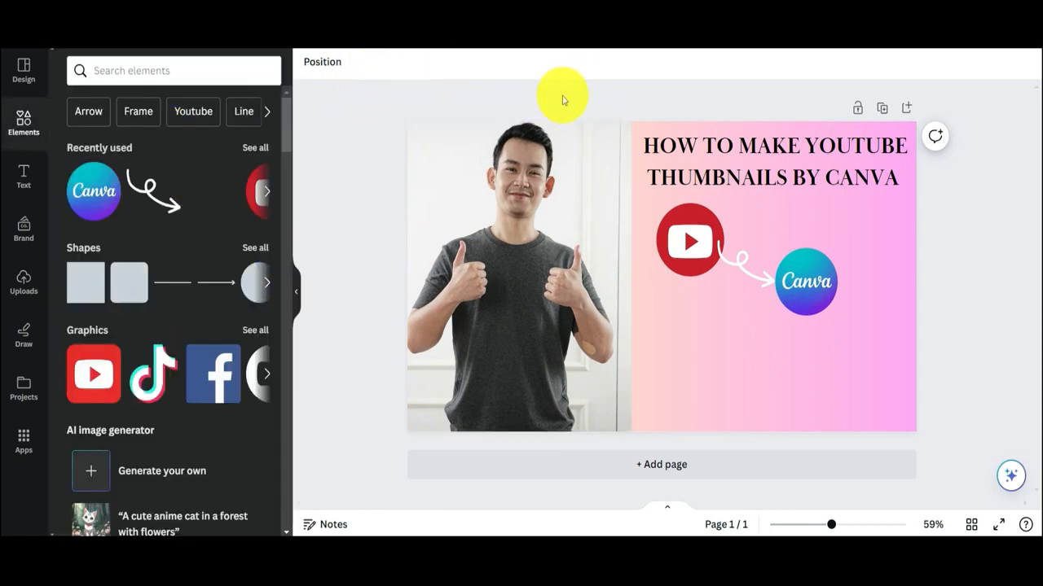
# Search the elements library for "subscribe button"
pyautogui.click(190, 72)
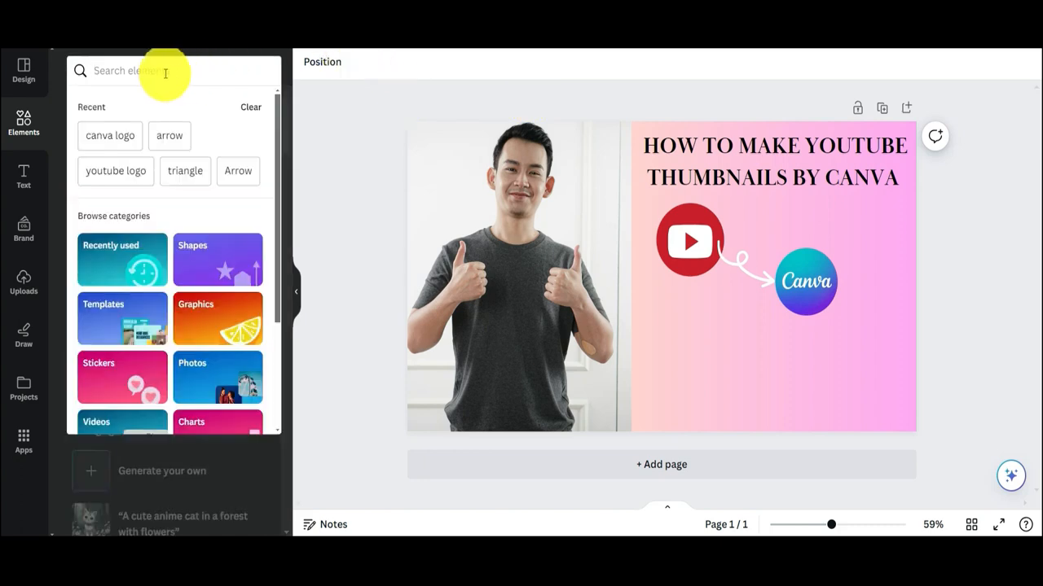
pyautogui.write('subs')
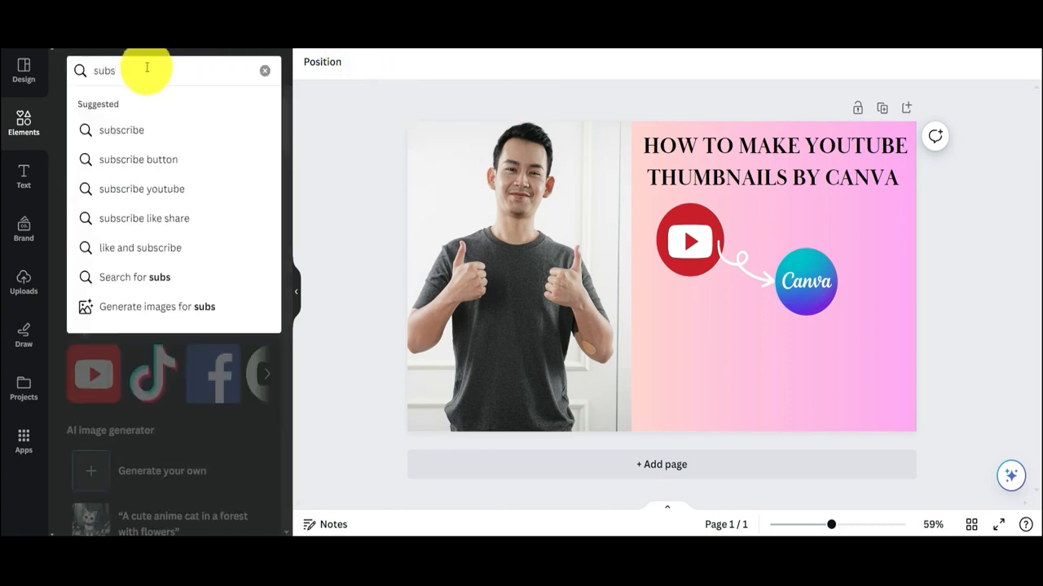
pyautogui.click(151, 159)
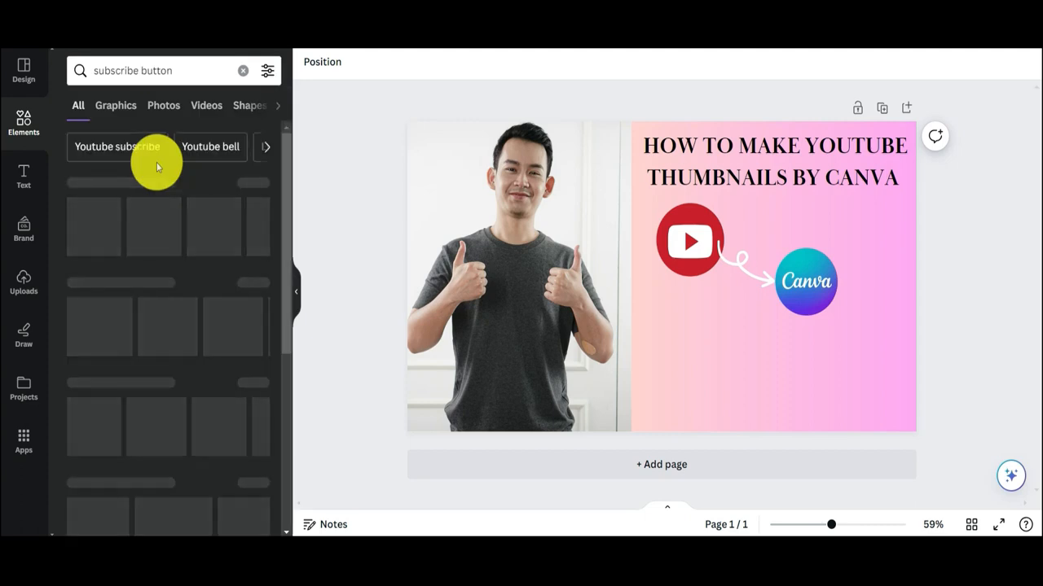
pyautogui.click(267, 234)
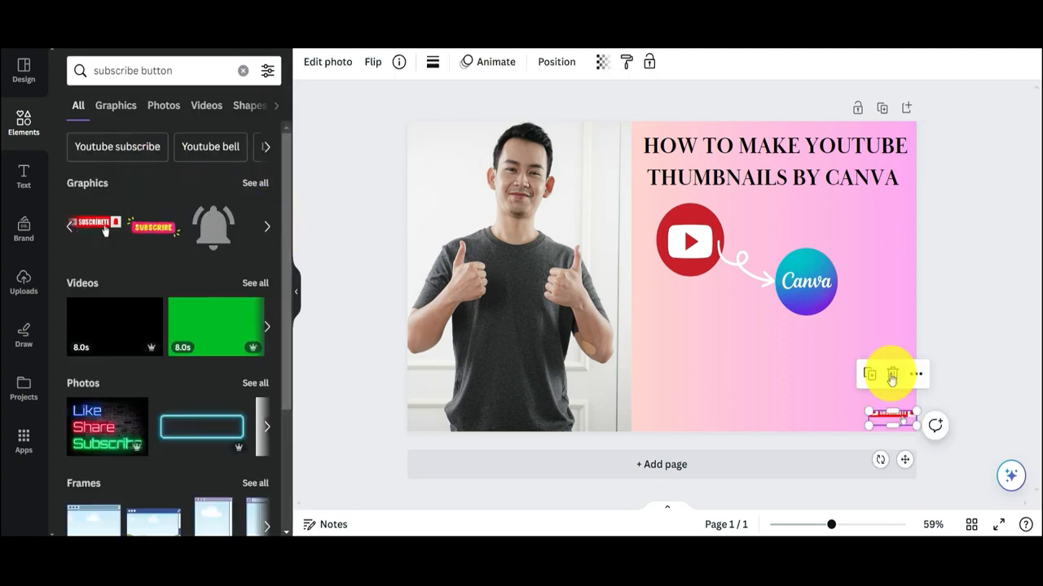
pyautogui.click(892, 375)
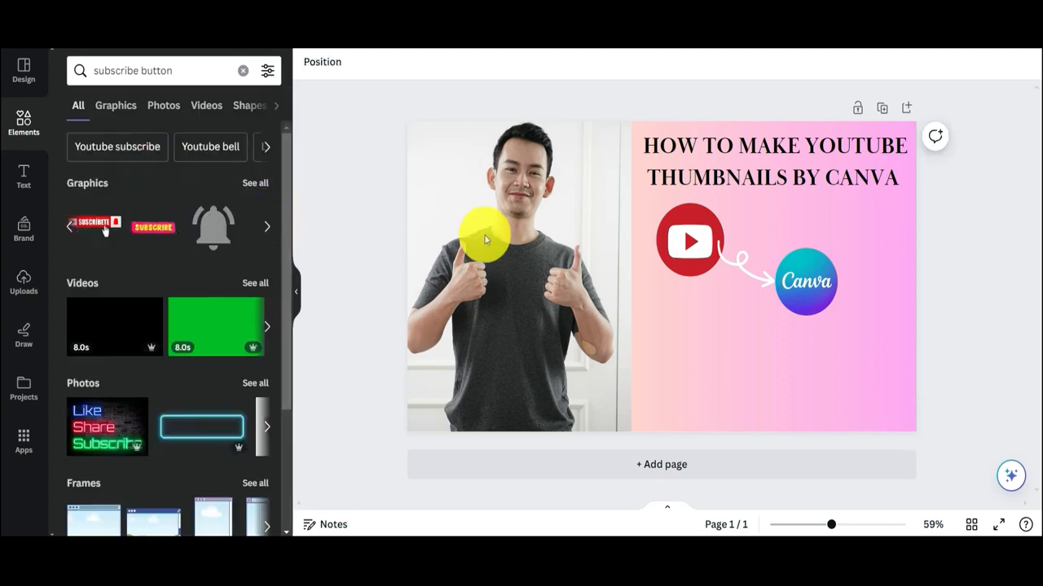
pyautogui.click(72, 228)
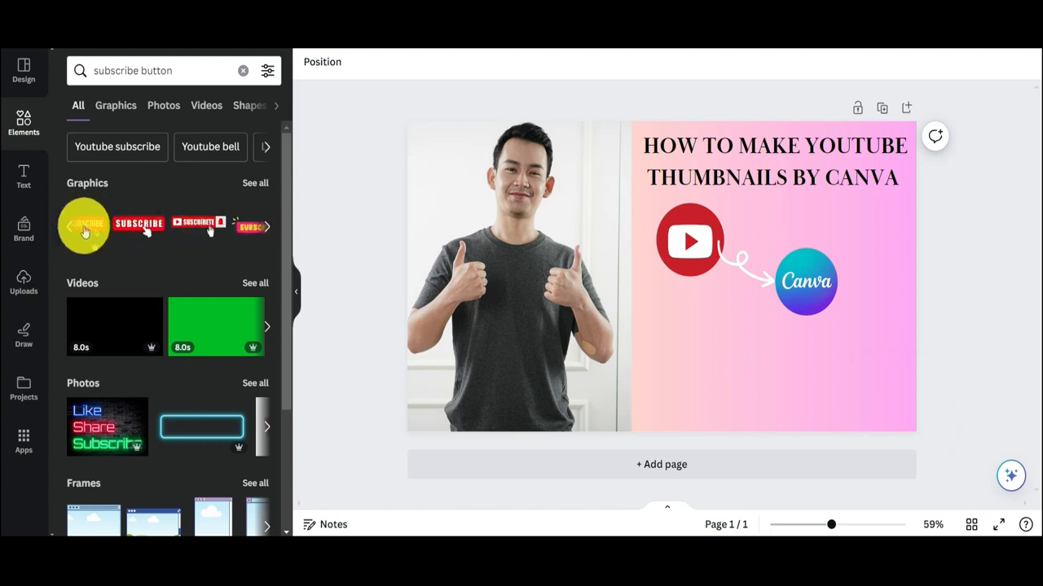
# Add the red SUBSCRIBE button graphic with the hand pointer, shrink it and place it in the bottom-right corner of the page
pyautogui.click(218, 233)
pyautogui.moveTo(434, 279); pyautogui.dragTo(435, 280)
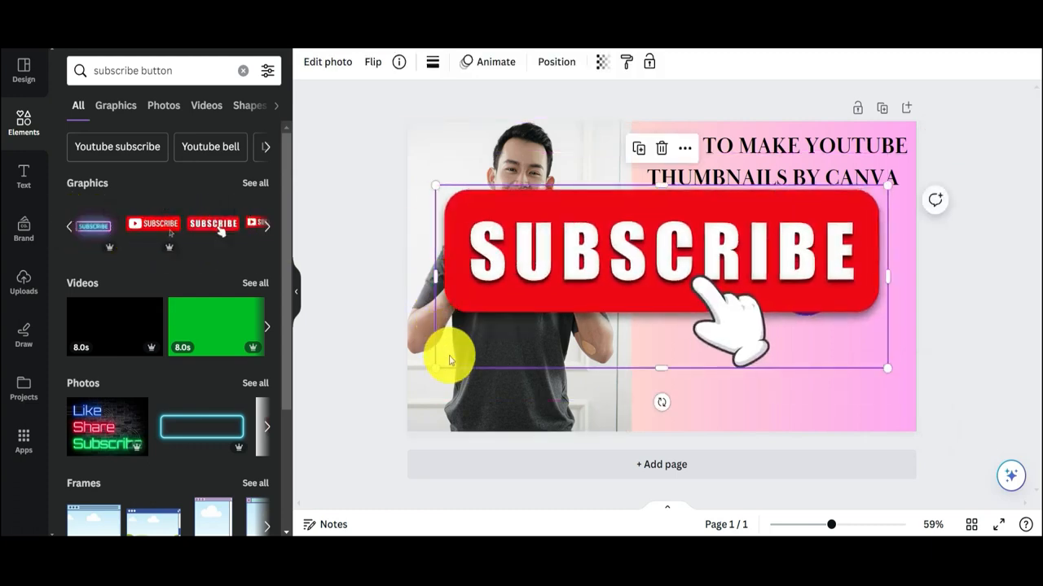
pyautogui.moveTo(435, 368); pyautogui.dragTo(790, 197)
pyautogui.moveTo(802, 193); pyautogui.dragTo(865, 412)
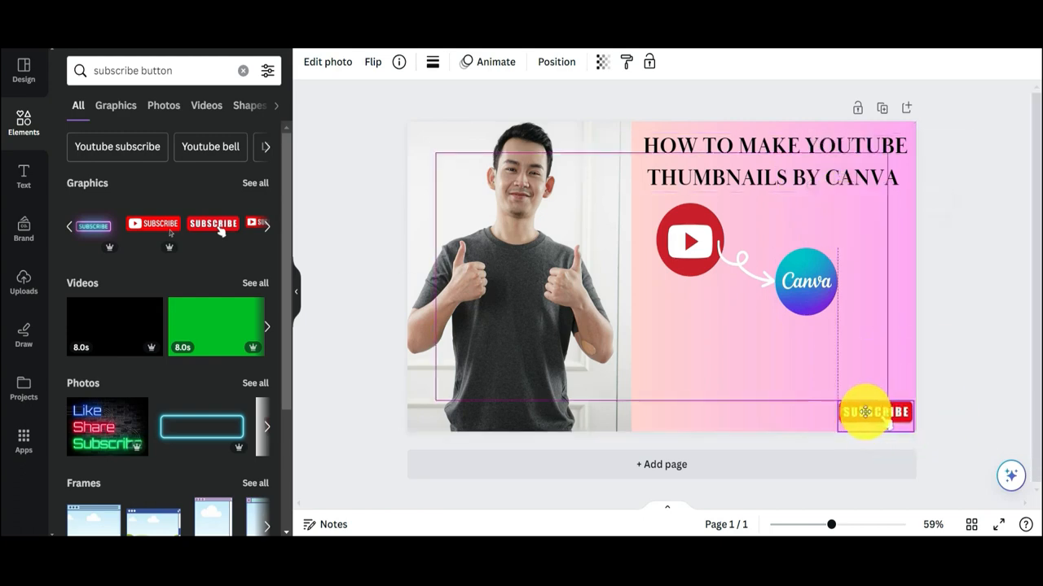
# Move the Canva logo and arrow toward the page's right edge, and enlarge the YouTube logo while lowering it below the title
pyautogui.moveTo(788, 275); pyautogui.dragTo(850, 291)
pyautogui.moveTo(750, 268); pyautogui.dragTo(796, 283)
pyautogui.click(683, 251)
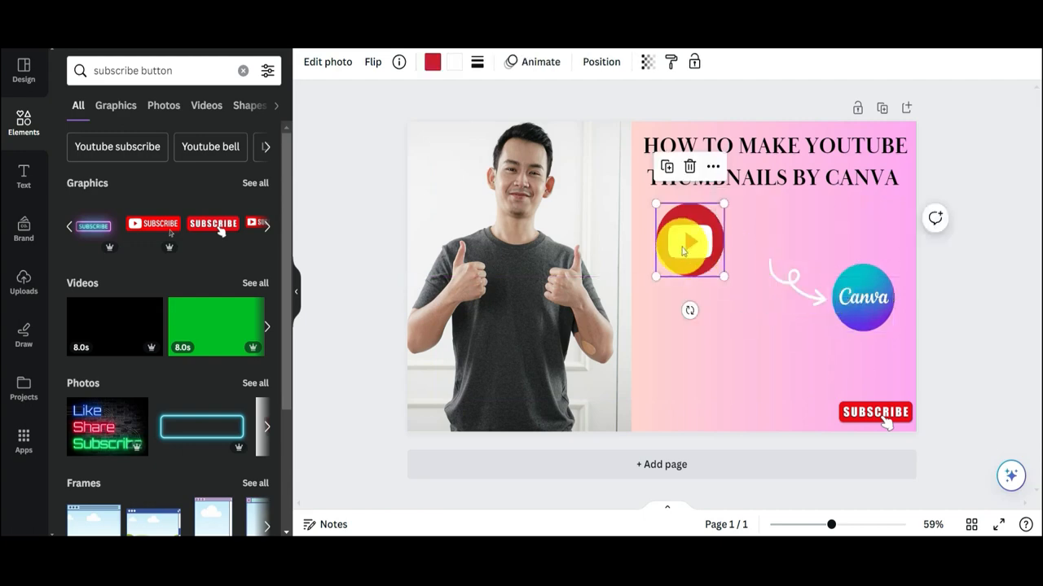
pyautogui.moveTo(683, 251)
pyautogui.mouseDown()
pyautogui.moveTo(725, 269)
pyautogui.moveTo(697, 262)
pyautogui.mouseUp()
pyautogui.moveTo(675, 223); pyautogui.dragTo(672, 272)
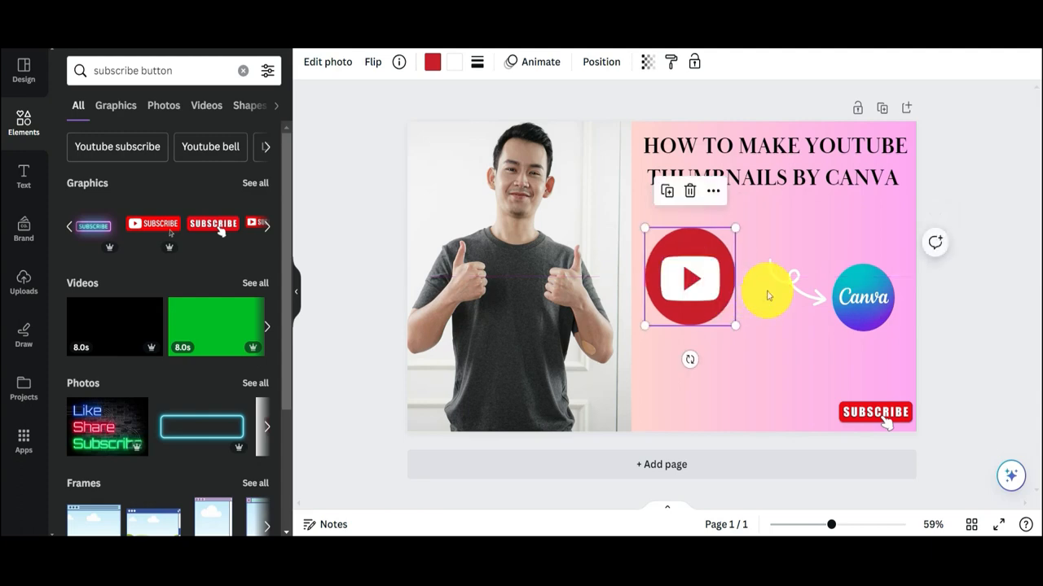
# Enlarge the arrow and fit it between the YouTube logo and the Canva logo
pyautogui.moveTo(767, 296); pyautogui.dragTo(738, 291)
pyautogui.moveTo(803, 319)
pyautogui.mouseDown()
pyautogui.moveTo(815, 325)
pyautogui.moveTo(782, 307)
pyautogui.moveTo(829, 303)
pyautogui.moveTo(821, 317)
pyautogui.mouseUp()
pyautogui.moveTo(873, 344); pyautogui.dragTo(887, 352)
pyautogui.moveTo(845, 284)
pyautogui.mouseDown()
pyautogui.moveTo(847, 271)
pyautogui.moveTo(848, 296)
pyautogui.moveTo(850, 277)
pyautogui.mouseUp()
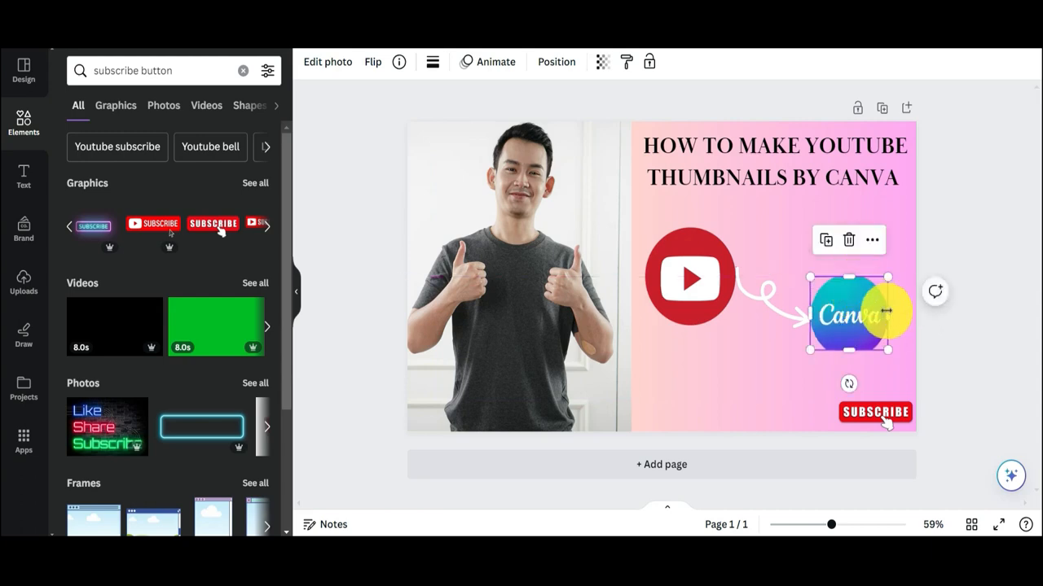
pyautogui.moveTo(888, 314)
pyautogui.mouseDown()
pyautogui.moveTo(867, 317)
pyautogui.moveTo(883, 317)
pyautogui.mouseUp()
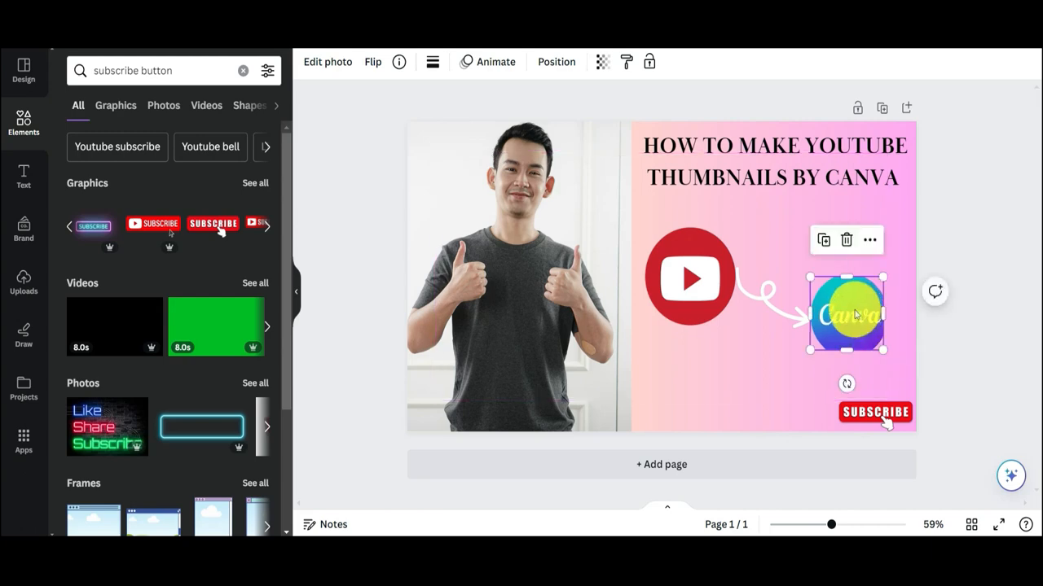
pyautogui.rightClick(855, 313)
pyautogui.click(904, 306)
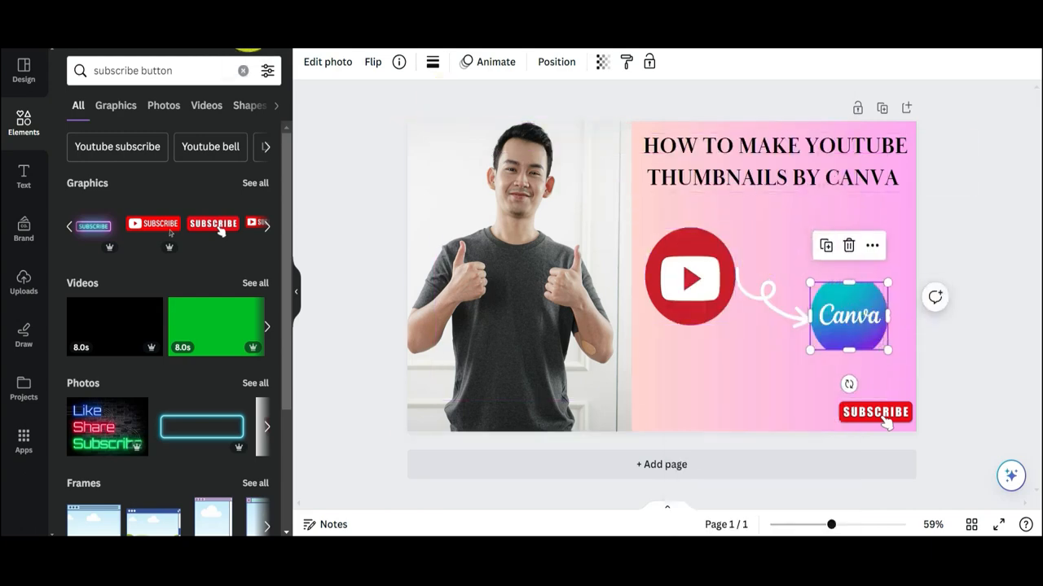
pyautogui.hotkey('ctrl', 'z')
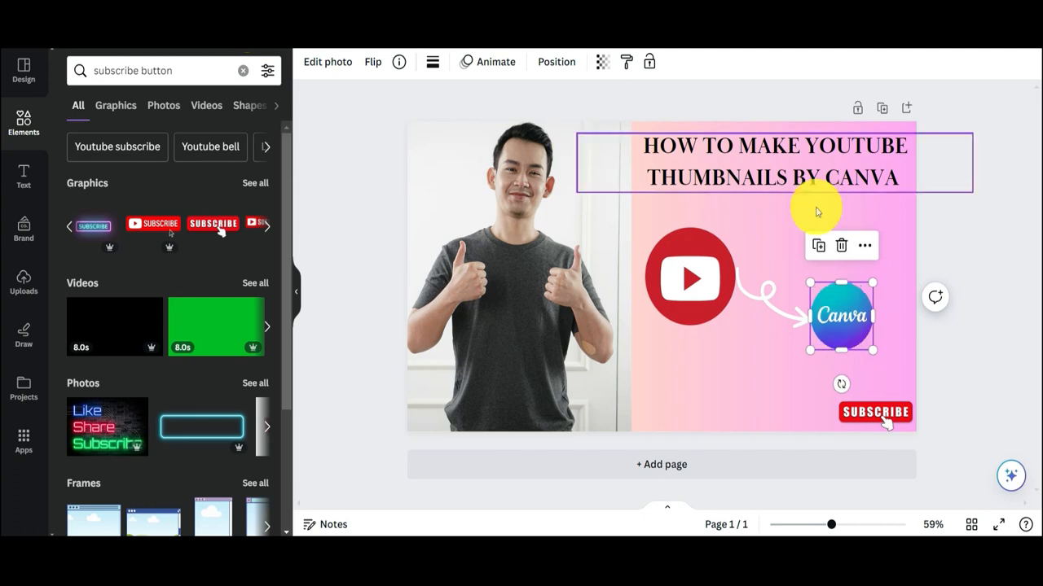
pyautogui.click(968, 348)
# Enlarge the Canva logo proportionally, keeping it at the arrow's tip, and move the title slightly down
pyautogui.click(835, 324)
pyautogui.moveTo(871, 282); pyautogui.dragTo(888, 256)
pyautogui.click(989, 377)
pyautogui.moveTo(831, 291)
pyautogui.mouseDown()
pyautogui.moveTo(839, 306)
pyautogui.moveTo(830, 297)
pyautogui.mouseUp()
pyautogui.moveTo(768, 144)
pyautogui.mouseDown()
pyautogui.moveTo(771, 171)
pyautogui.moveTo(766, 163)
pyautogui.mouseUp()
pyautogui.click(989, 279)
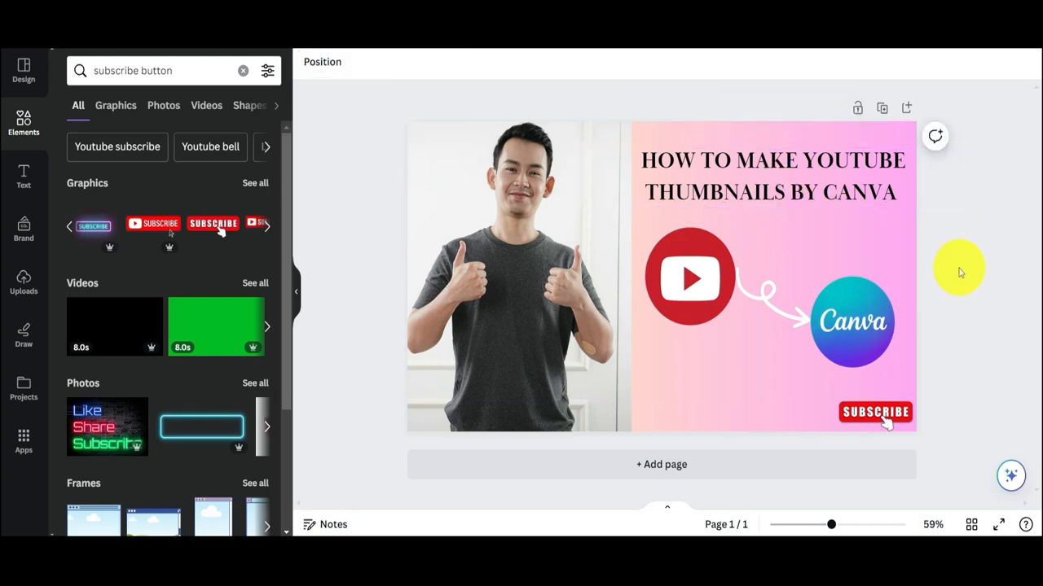